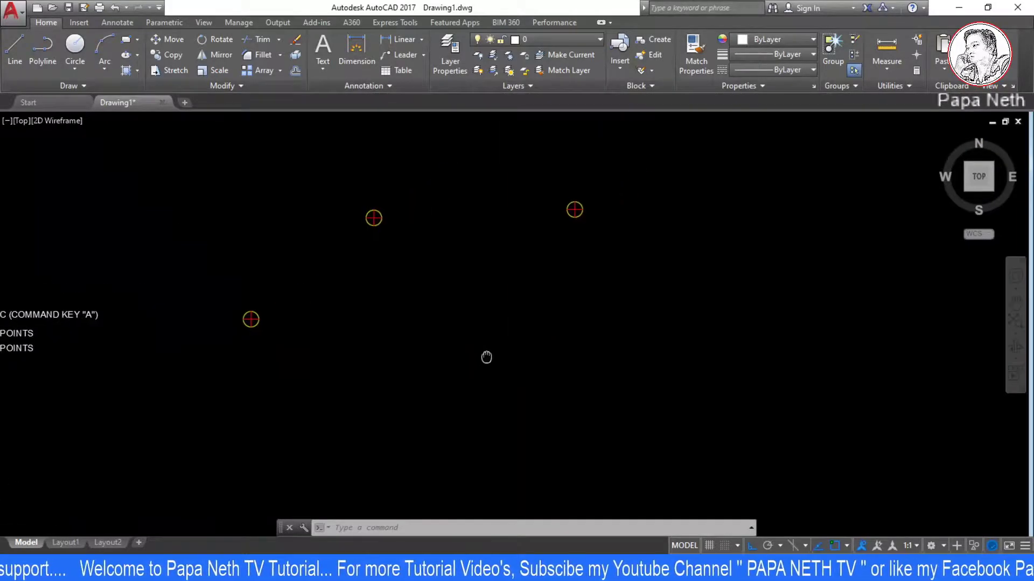
Step: Draw a three-point arc from the lower-left marked point through the upper-right marked point
middle_click_drag(552, 324, 572, 351)
key("Escape")
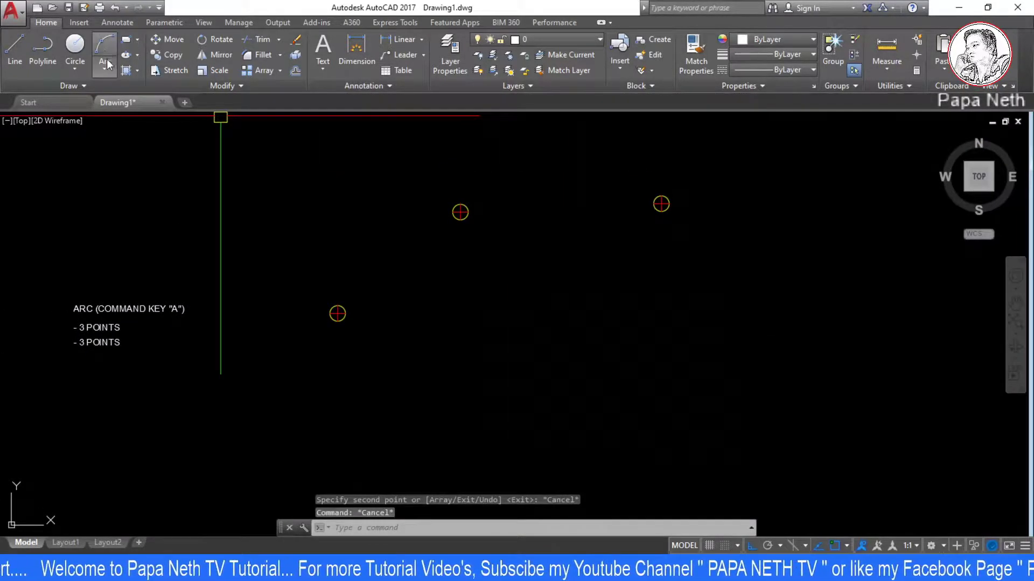
left_click(102, 62)
left_click(130, 96)
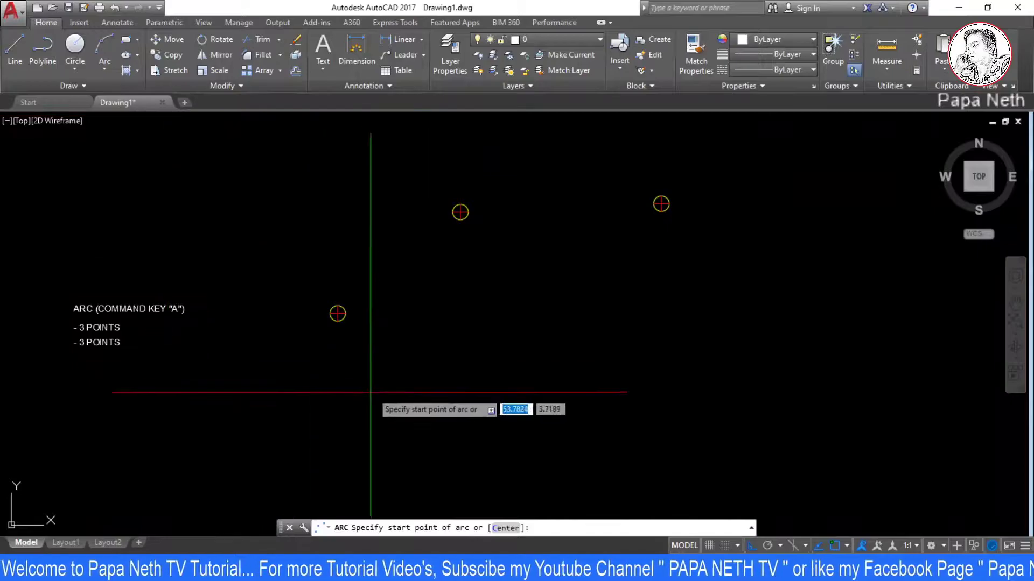
left_click(338, 313)
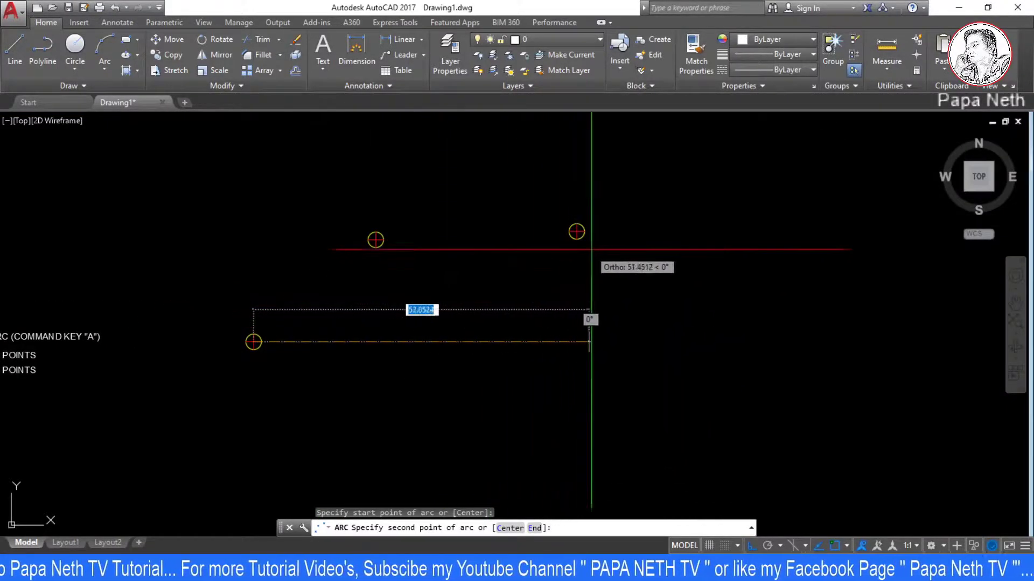
left_click(576, 232)
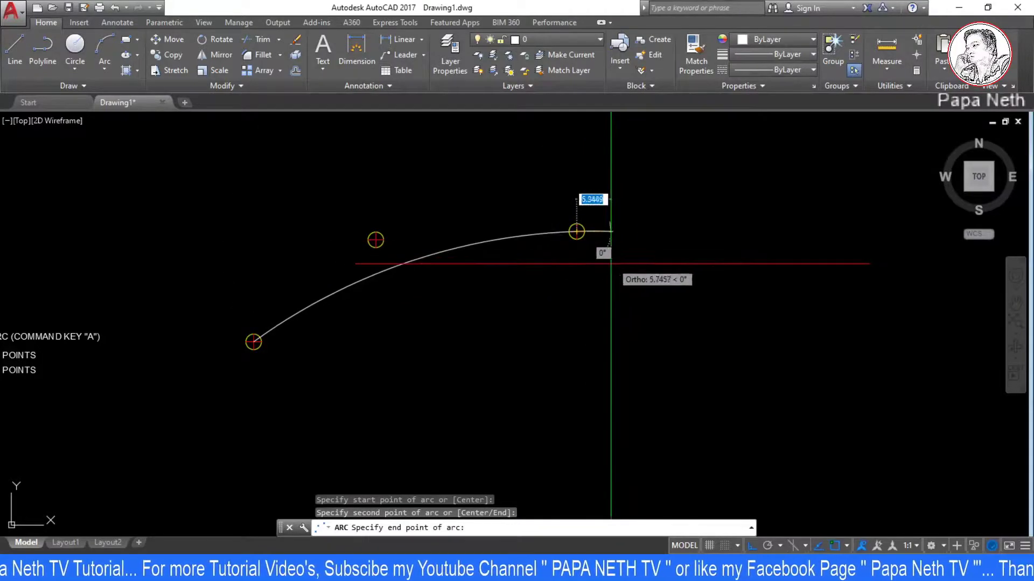
key("Escape")
Step: Trim the arc's overshoot beyond the upper-right marker and select the finished arc
key("Escape")
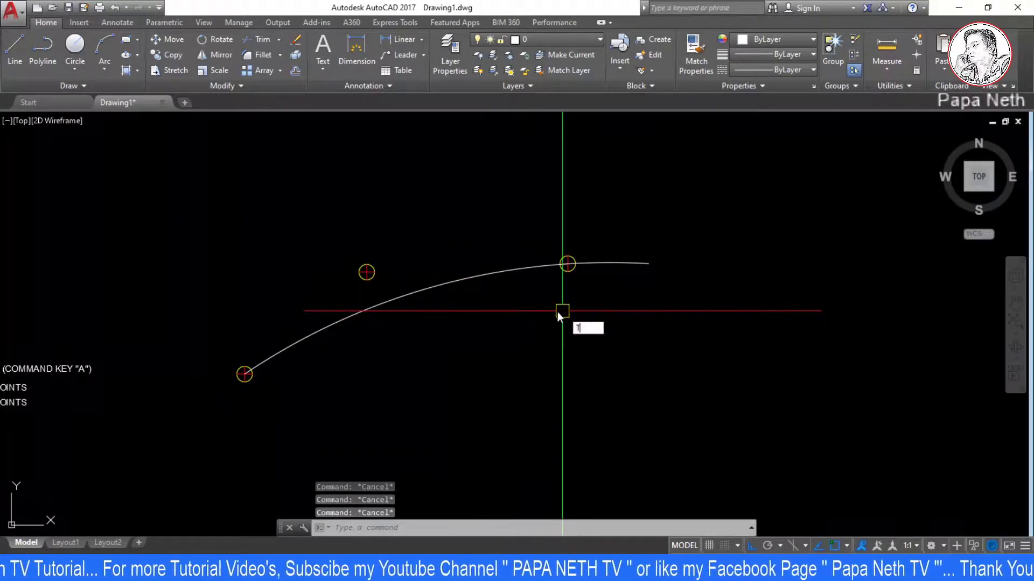
key("Return")
key("Return")
left_click(619, 263)
key("Escape")
key("Escape")
left_click(463, 280)
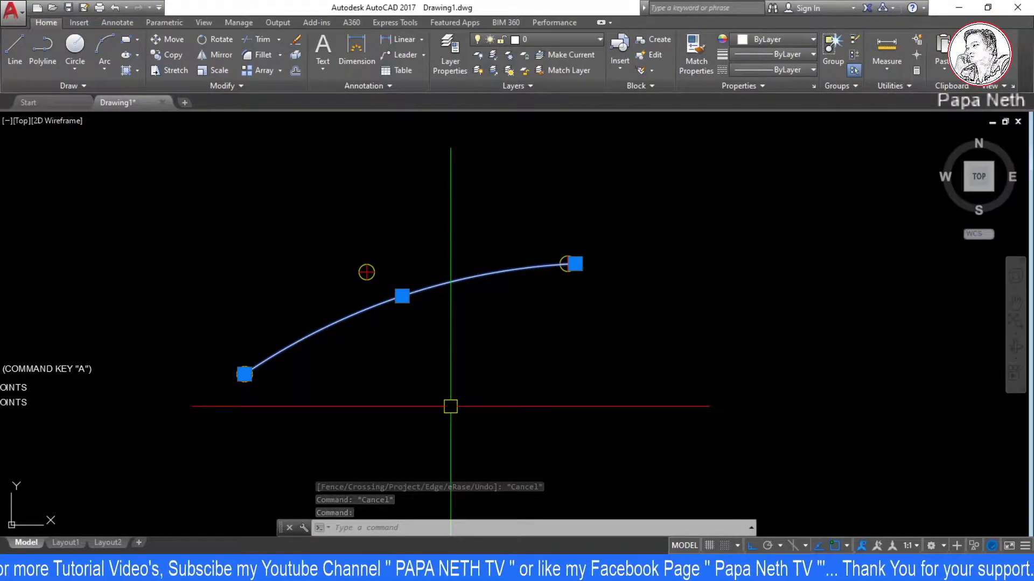
left_click(277, 311)
key("Escape")
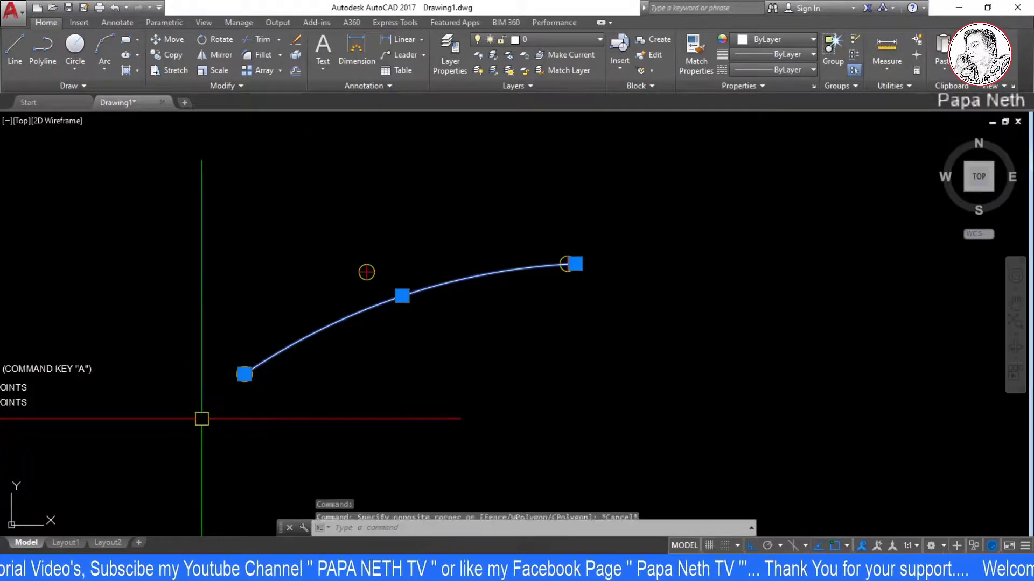
left_click(575, 263)
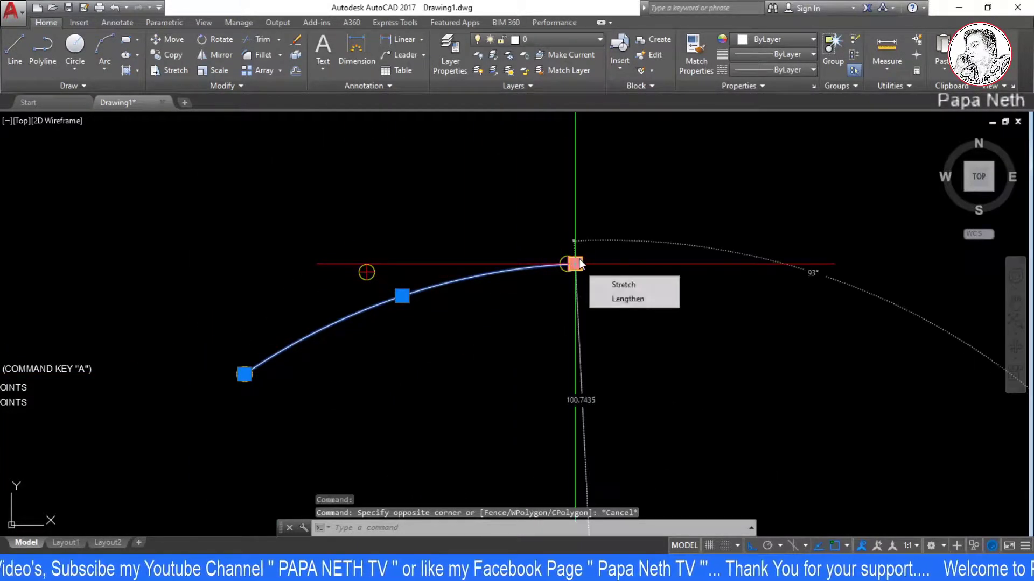
key("Escape")
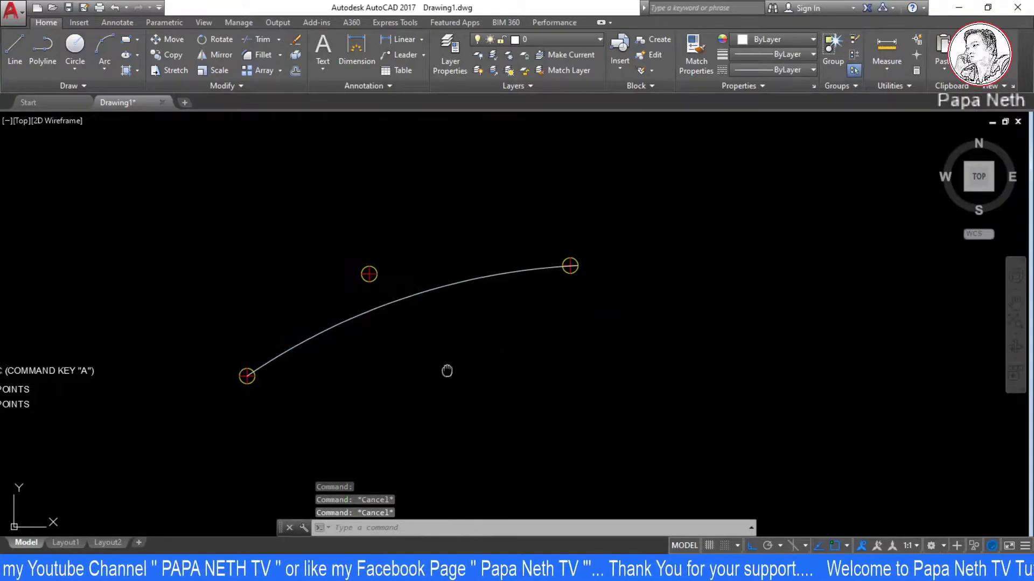
middle_click_drag(445, 371, 544, 352)
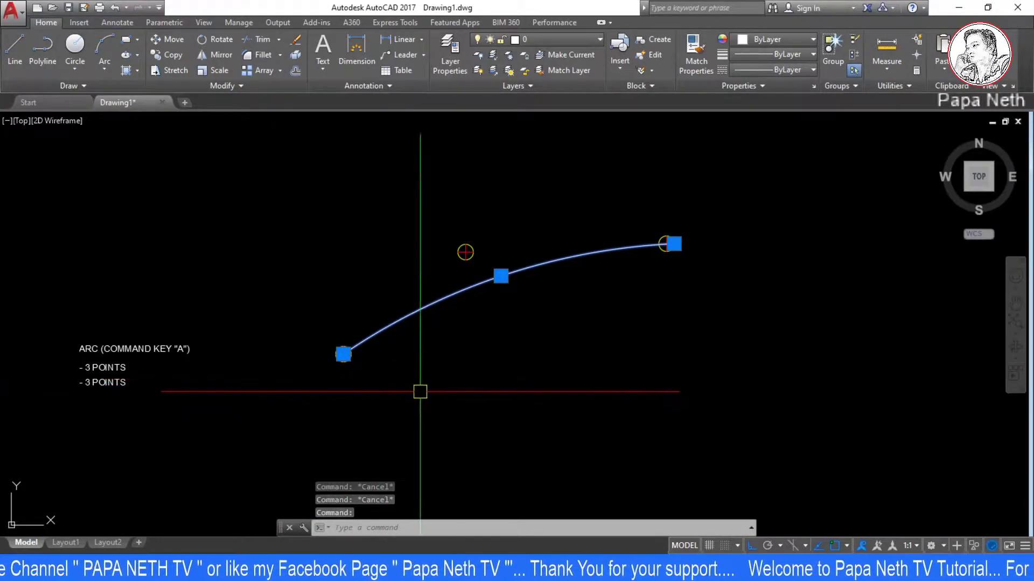
key("Escape")
mouse_move(578, 331)
middle_mouse_down()
mouse_move(515, 329)
mouse_move(575, 365)
mouse_move(445, 342)
middle_mouse_up()
type("L")
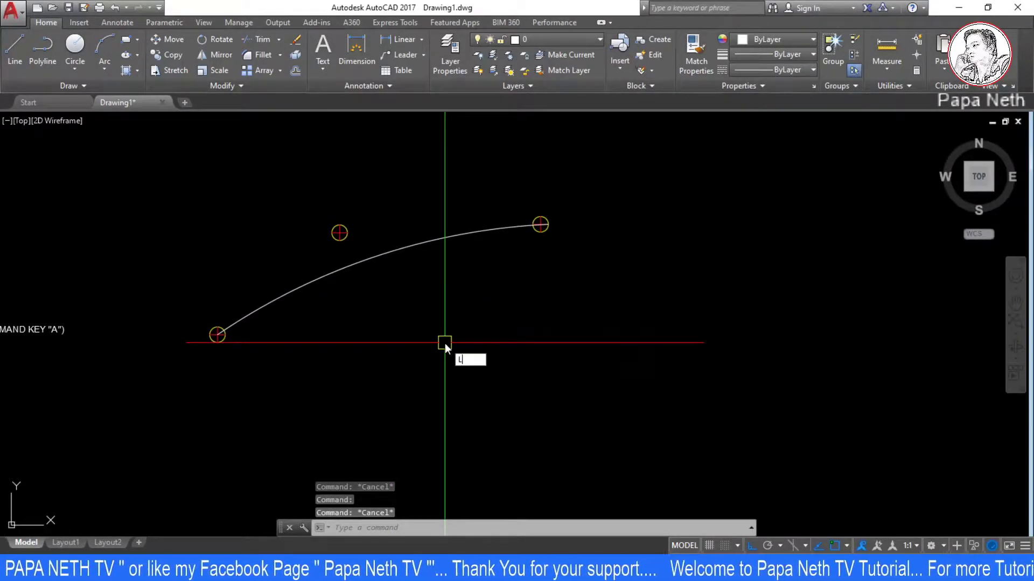
Step: Draw a horizontal line below the arc
key("Return")
left_click(358, 366)
left_click(600, 367)
key("Escape")
key("Escape")
middle_click_drag(407, 380, 510, 394)
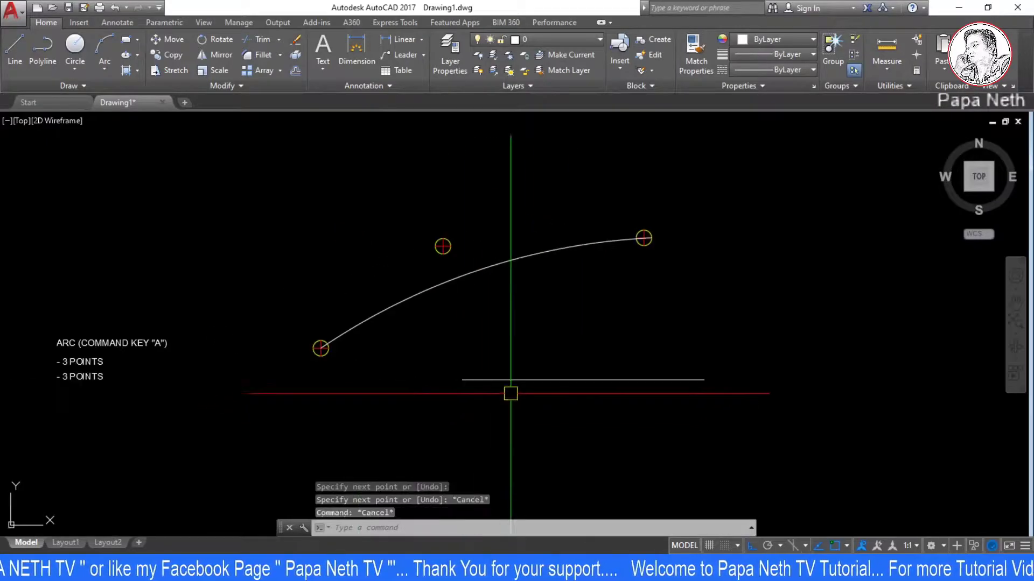
Step: List the horizontal line's properties, showing its 37.4727 length
left_click(547, 380)
key("Escape")
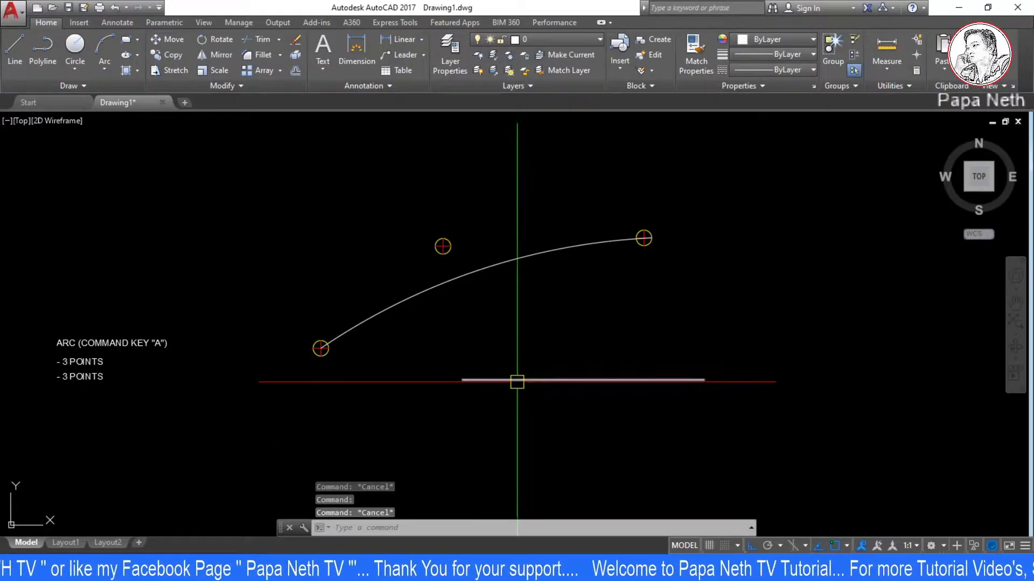
left_click(517, 381)
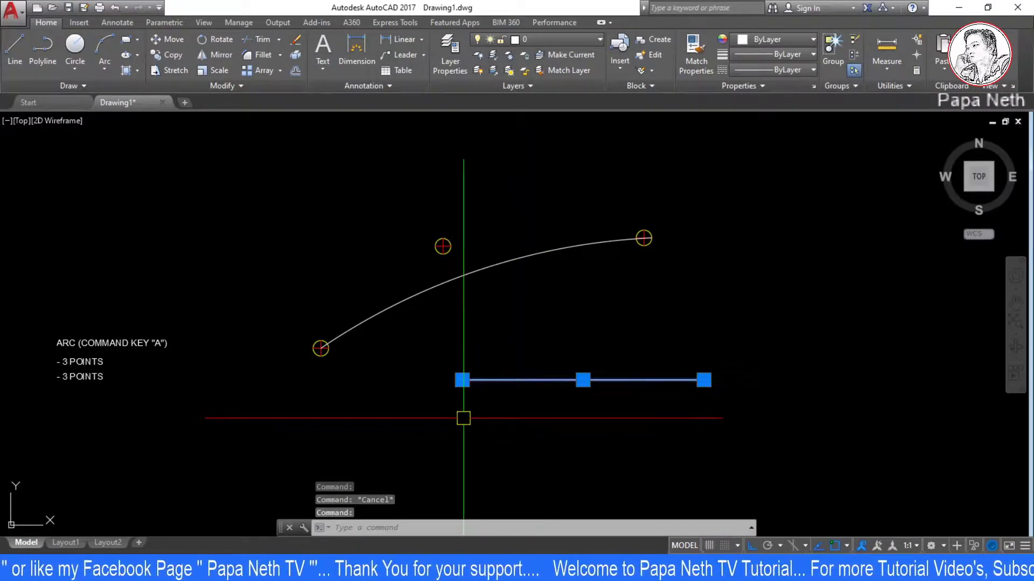
type("Ls")
key("Return")
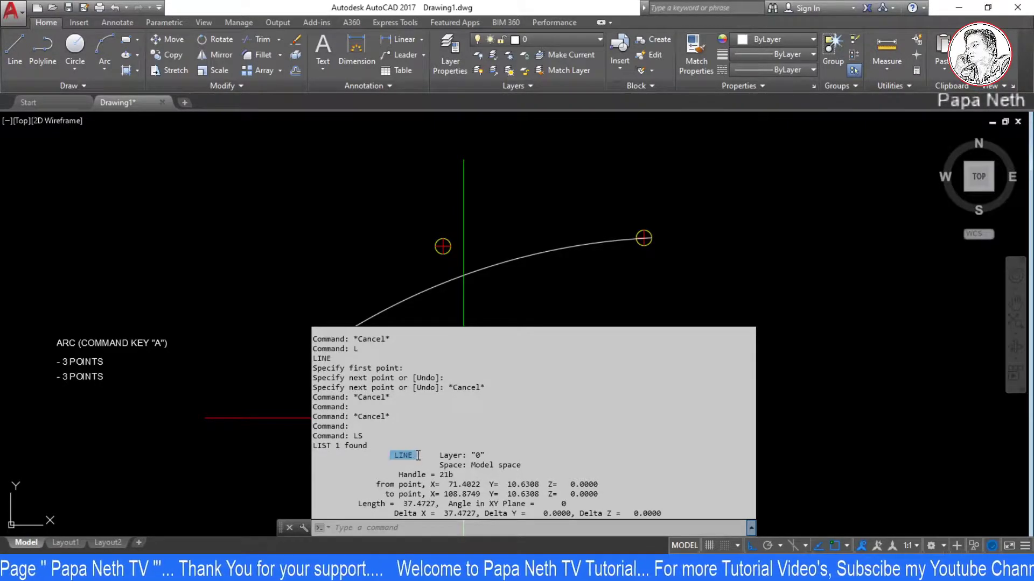
key("Escape")
key("Escape")
Step: List the arc's properties, showing radius 100.7435 and length 54.7769
left_click(543, 252)
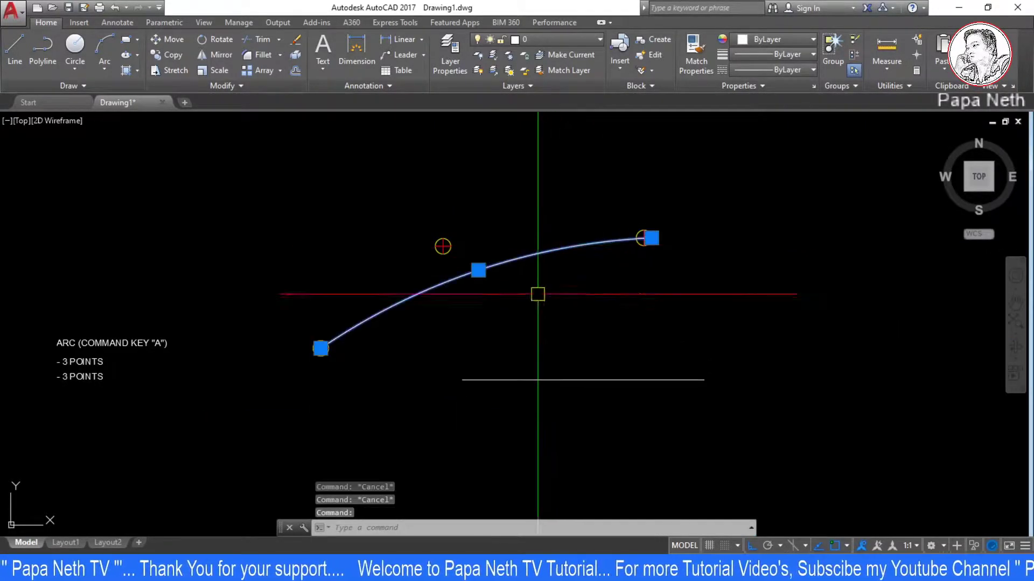
type("list")
key("Return")
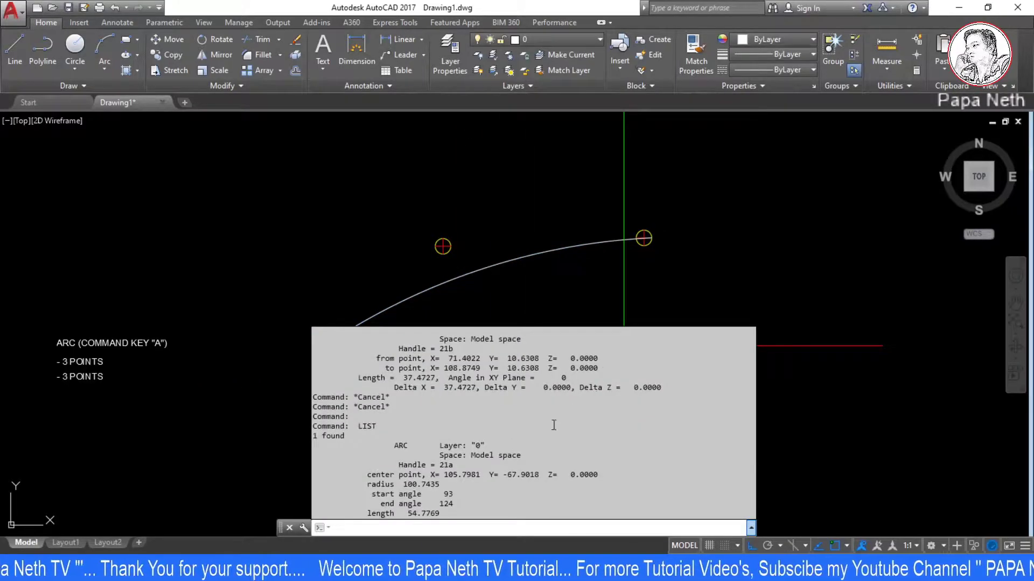
double_click(399, 446)
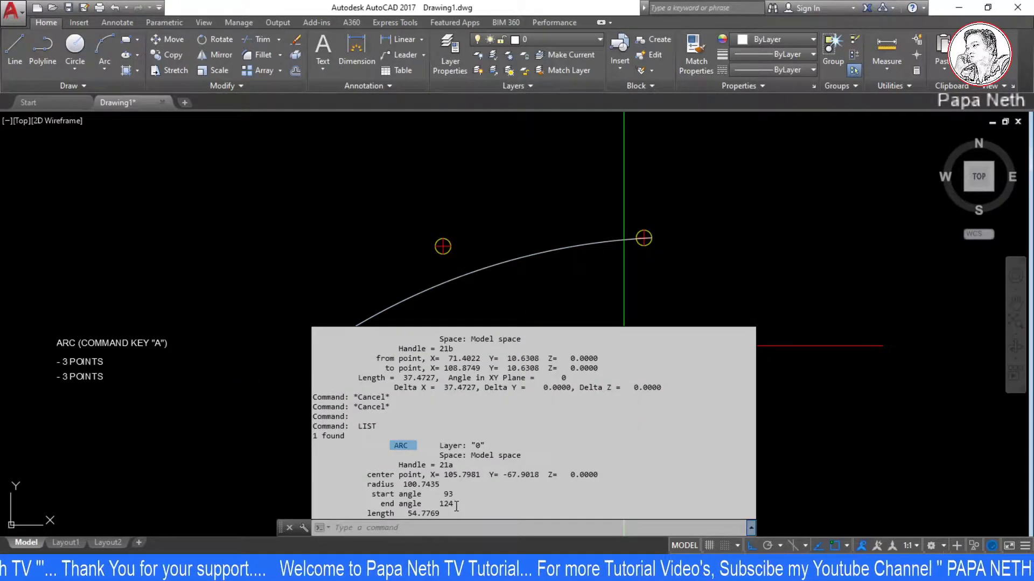
key("F2")
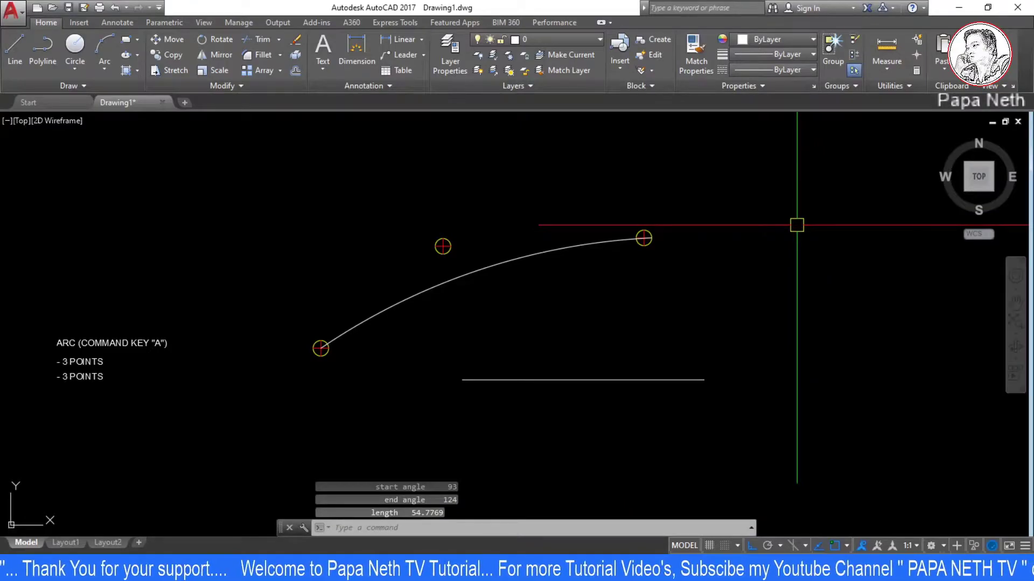
key("Escape")
key("Escape")
Step: Erase the arc and the horizontal line
scroll(538, 319, "down", 4)
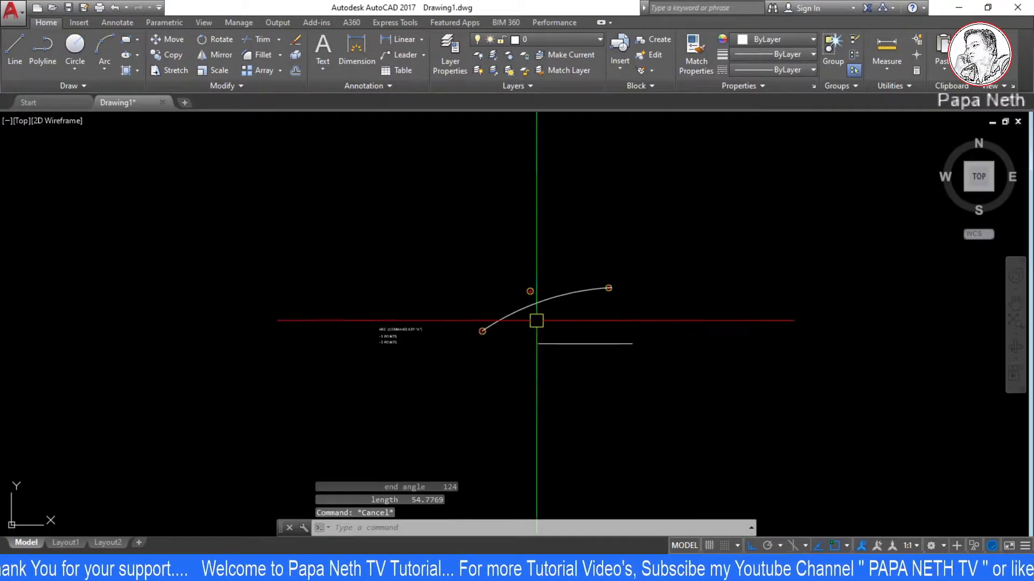
scroll(518, 349, "up", 2)
left_click(518, 337)
key("Delete")
left_click(516, 414)
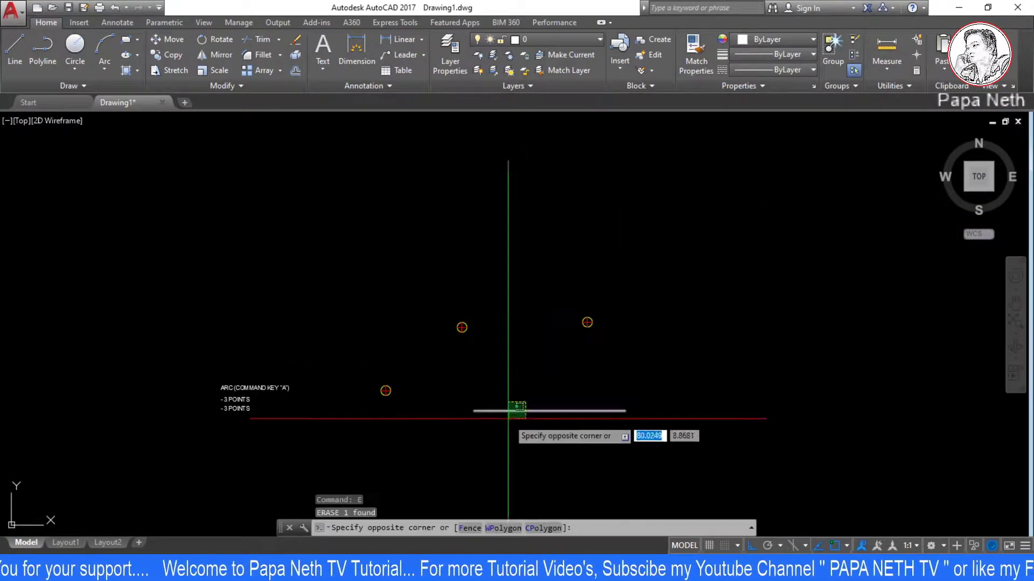
key("Escape")
Step: Pan and zoom the view onto the ARC notes
scroll(417, 410, "up", 2)
middle_click_drag(418, 410, 462, 279)
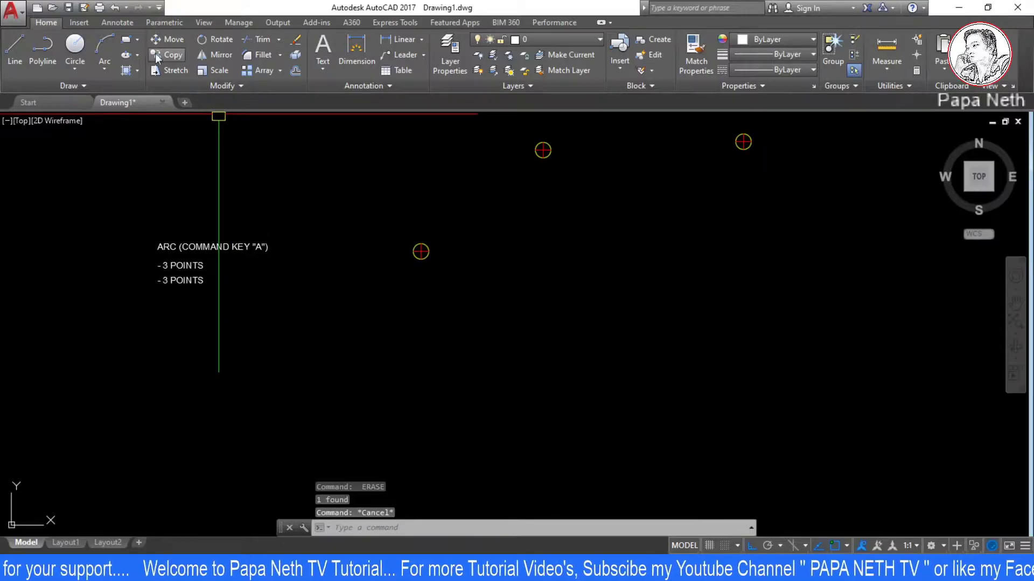
left_click(105, 67)
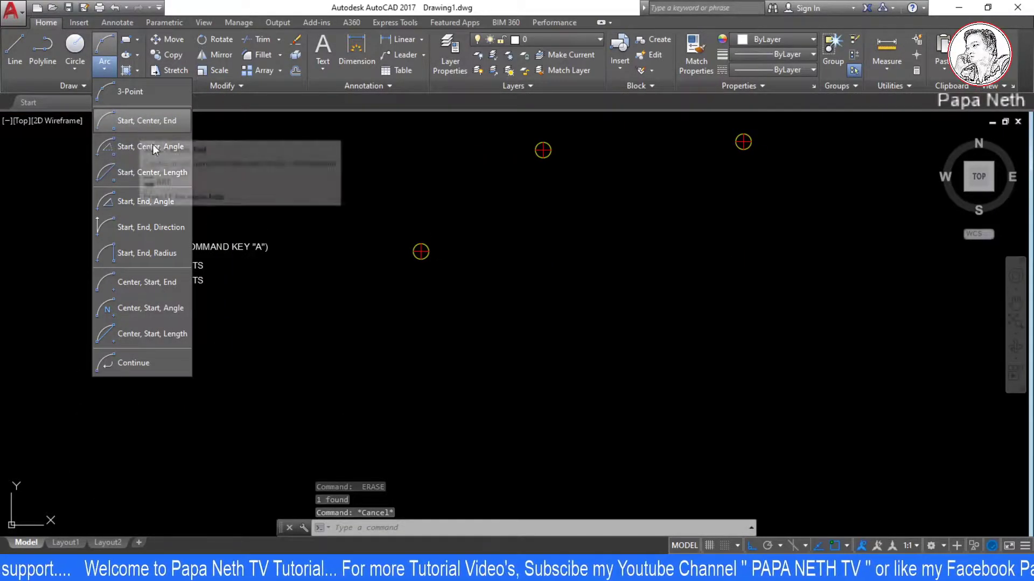
key("Escape")
key("Escape")
middle_click_drag(163, 272, 300, 277)
scroll(330, 295, "up", 3)
Step: Edit the duplicate '- 3 POINTS' note so it reads '- START CENTER END'
double_click(329, 295)
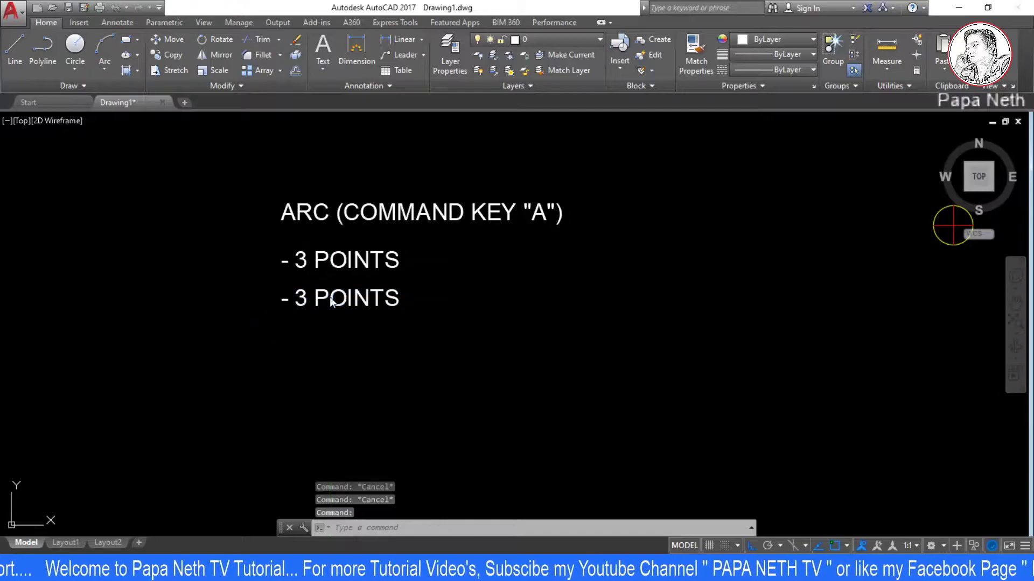
type("- STAR")
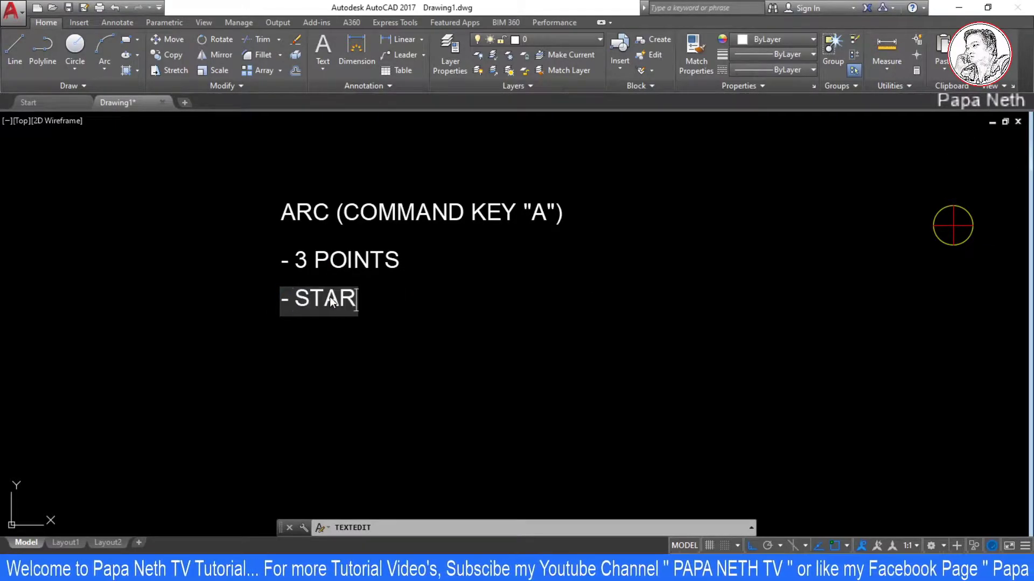
type("T CENTER END")
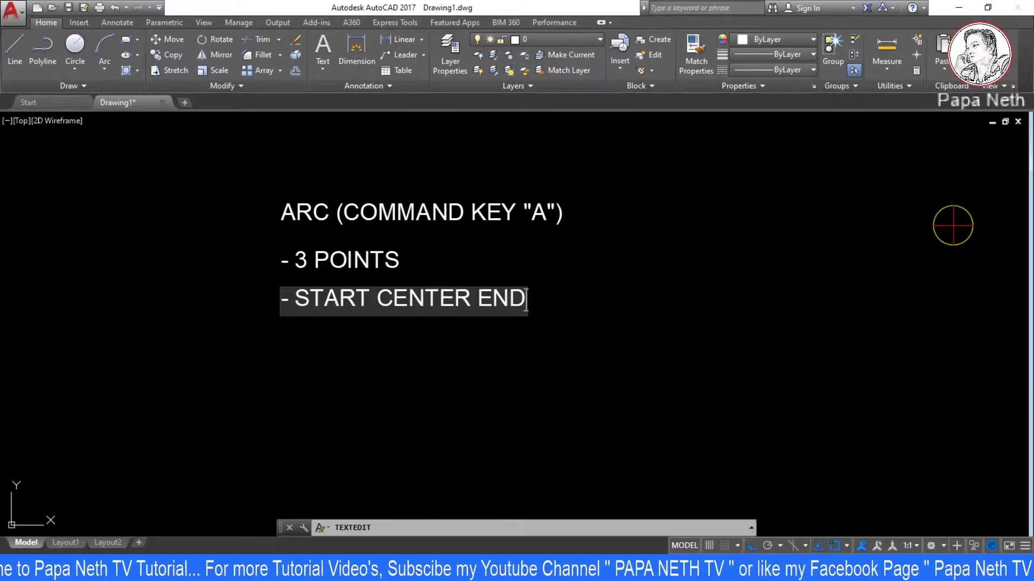
key("Return")
key("Escape")
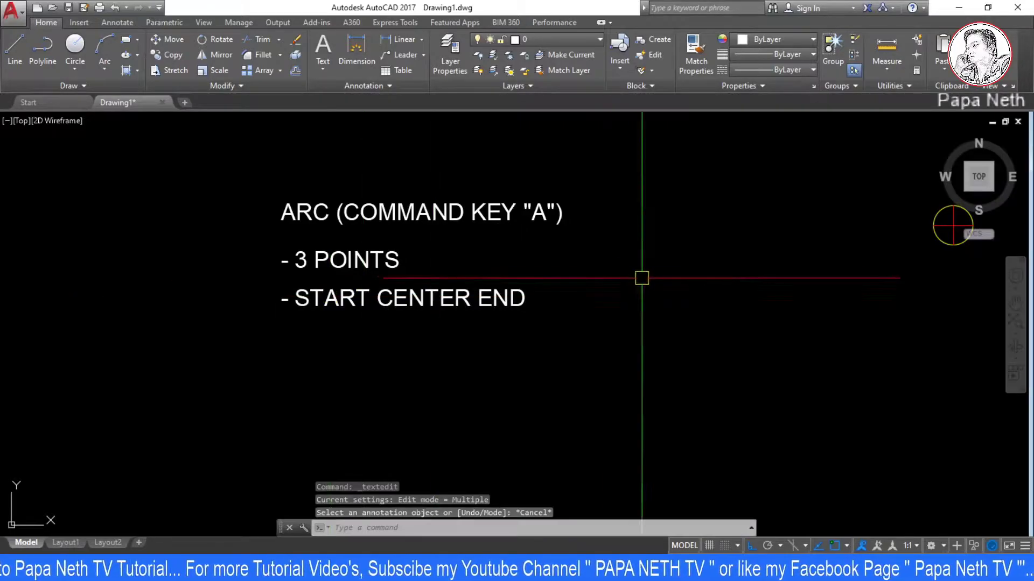
middle_click_drag(641, 277, 246, 300)
Step: Begin a Start, Center arc at the marked point and set its centre point
left_click(105, 67)
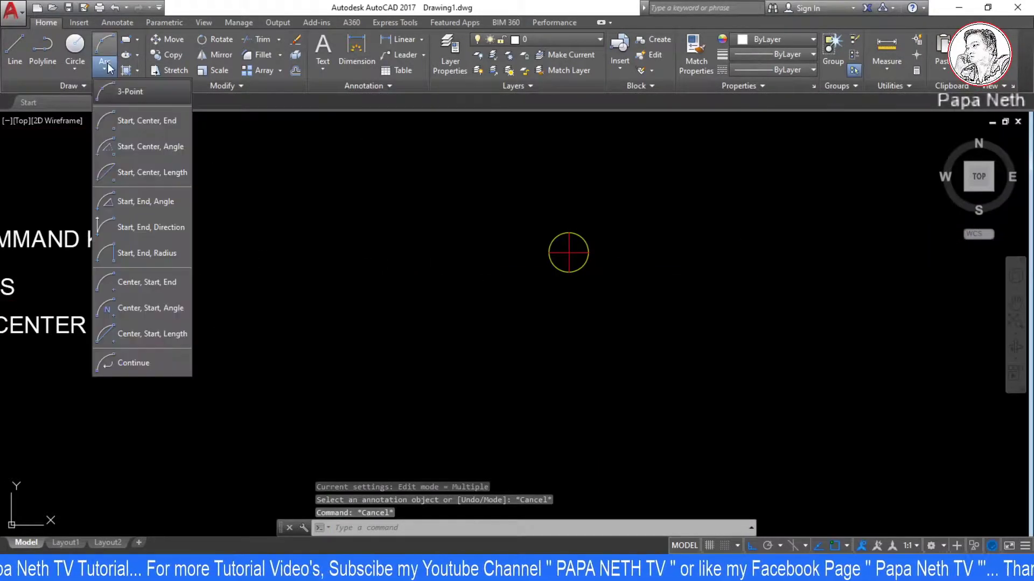
key("Escape")
key("Escape")
mouse_move(272, 217)
middle_mouse_down()
mouse_move(538, 212)
mouse_move(476, 224)
middle_mouse_up()
key("Escape")
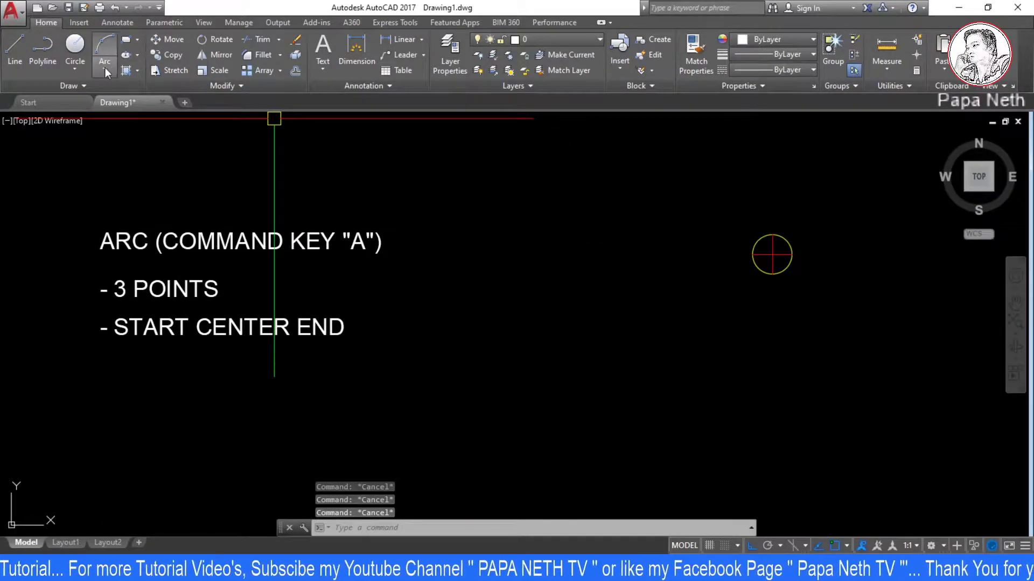
left_click(105, 67)
left_click(130, 128)
middle_click_drag(563, 349, 260, 356)
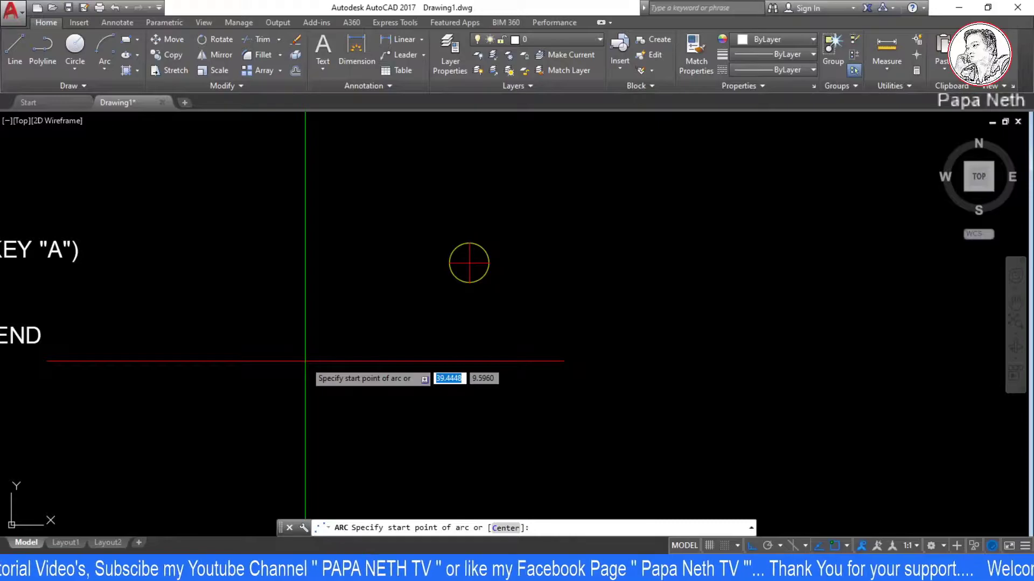
left_click(486, 278)
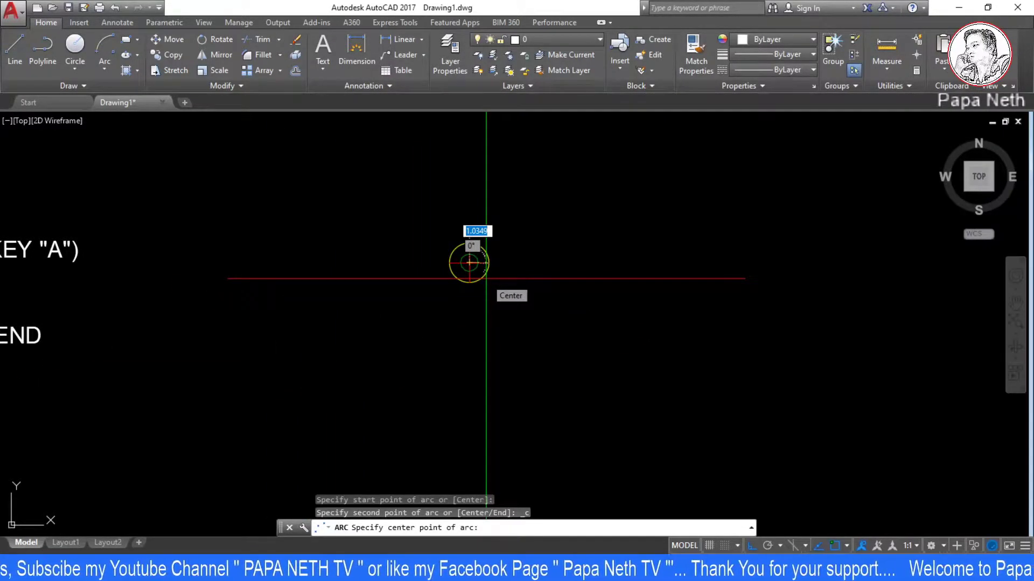
scroll(542, 276, "down", 2)
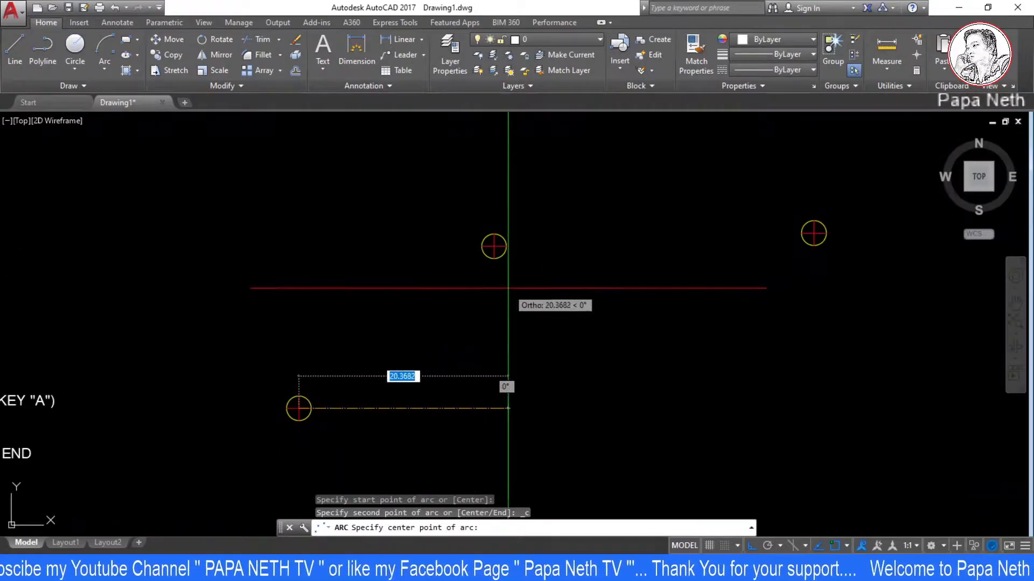
left_click(505, 263)
middle_click_drag(538, 276, 384, 249)
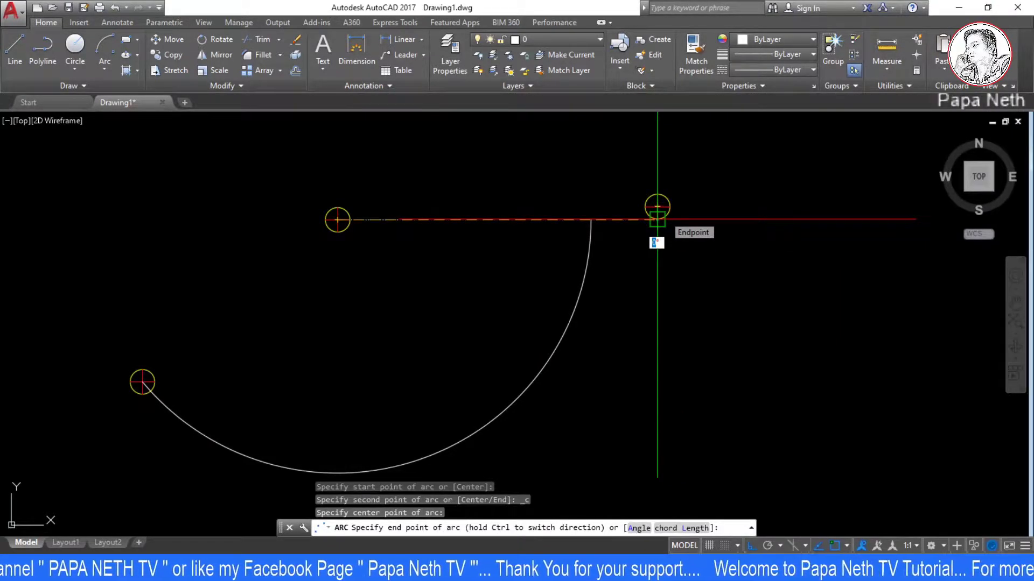
Step: Complete the trial arc with a 10° included angle
type("A")
key("Return")
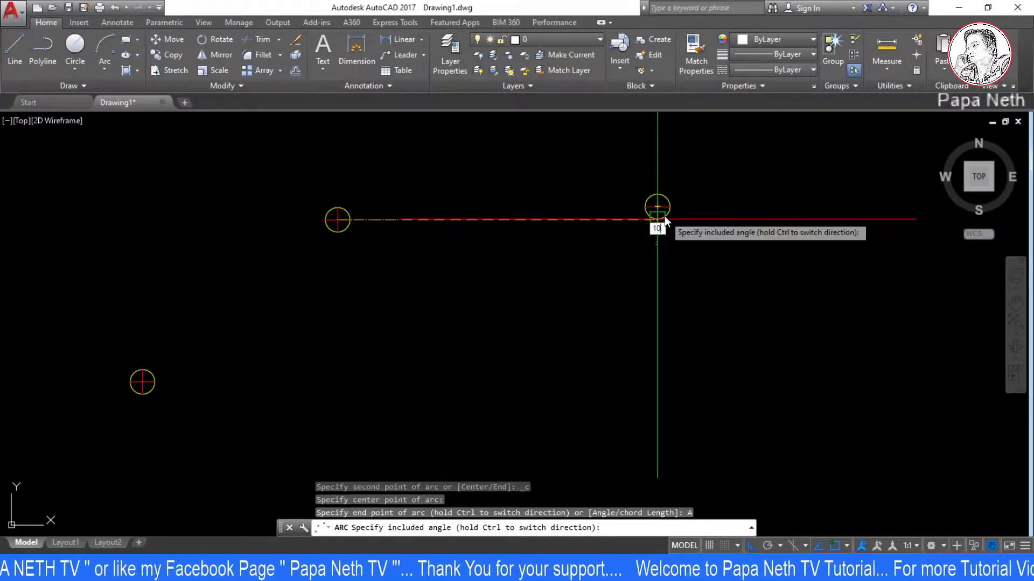
type("10")
key("Return")
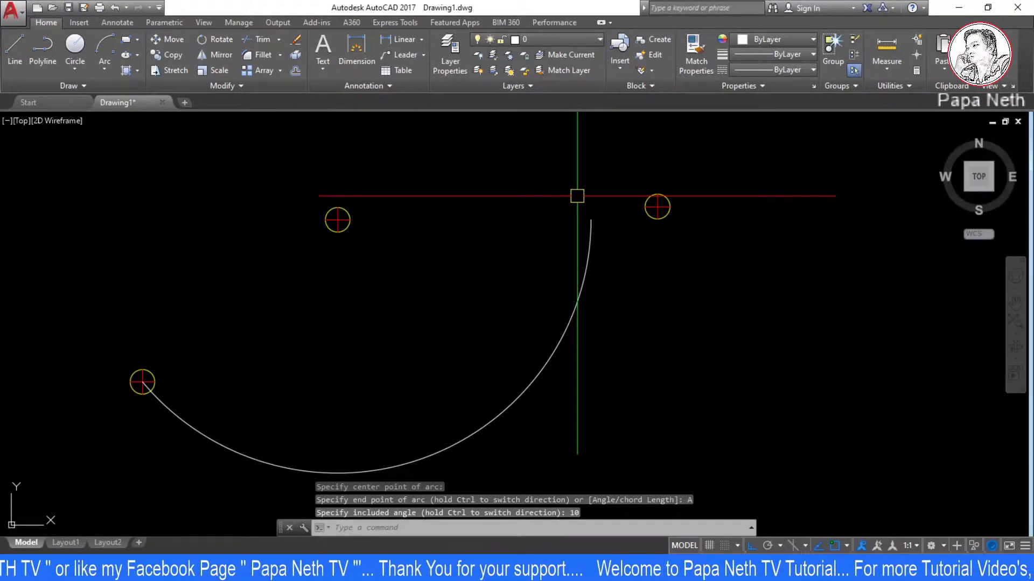
scroll(577, 196, "down", 4)
key("Escape")
mouse_move(648, 252)
middle_mouse_down()
mouse_move(335, 247)
mouse_move(299, 260)
middle_mouse_up()
scroll(329, 249, "up", 4)
scroll(572, 364, "down", 3)
key("Escape")
middle_click_drag(526, 318, 556, 399)
Step: Delete the trial arc and begin a new ARC command
left_click(554, 399)
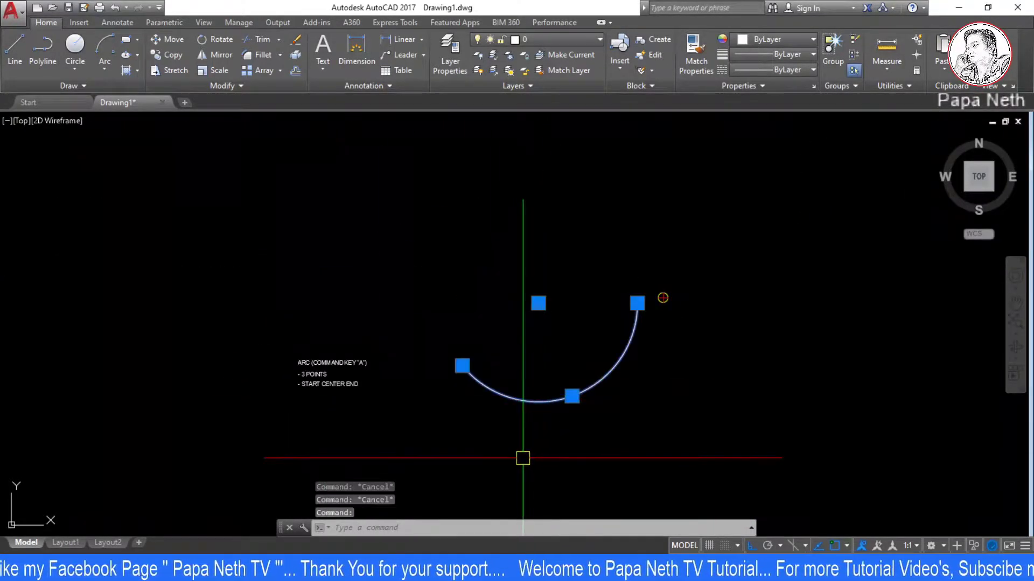
key("Return")
key("Escape")
key("Escape")
left_click(572, 396)
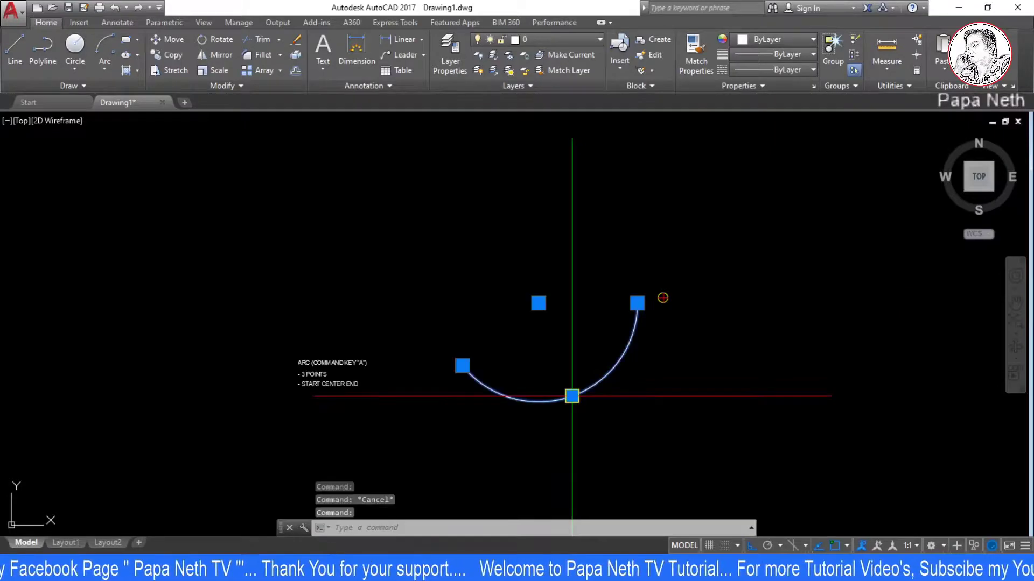
key("Delete")
key("Escape")
key("Escape")
type("a")
key("Return")
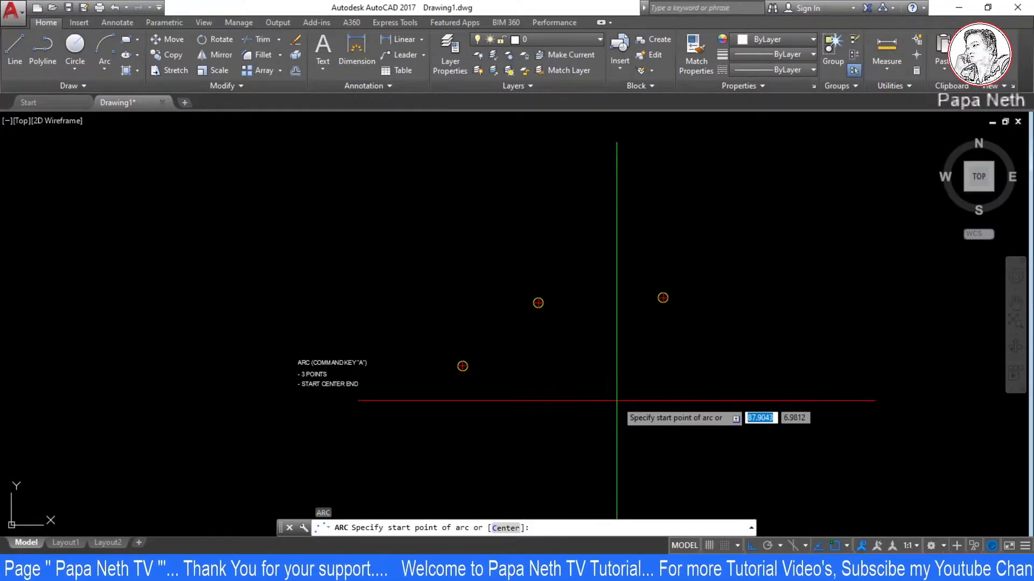
Step: Draw an arc centred on the upper middle point, starting at the lower-left point, sweeping toward the right
type("c")
key("Return")
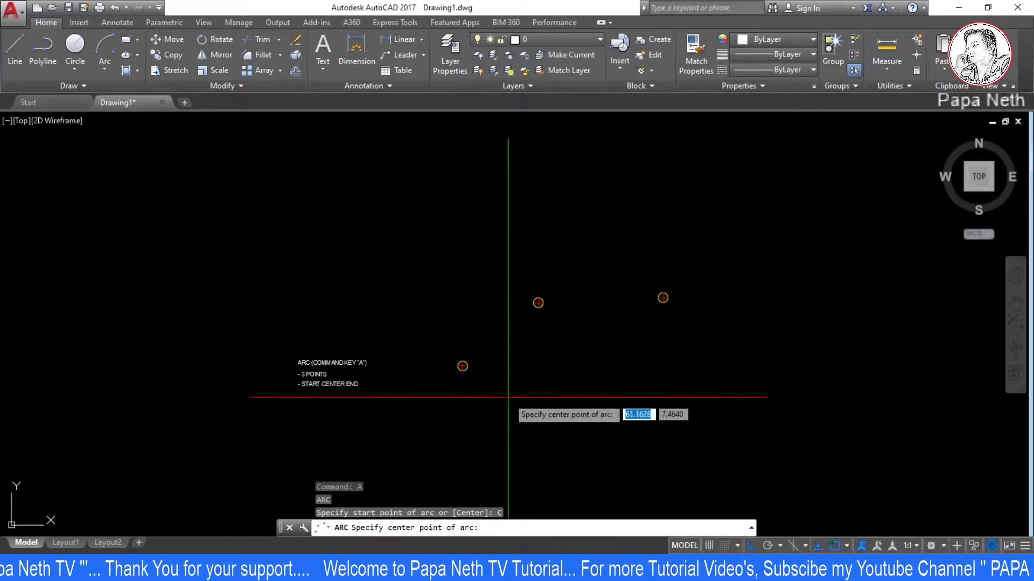
scroll(508, 397, "up", 4)
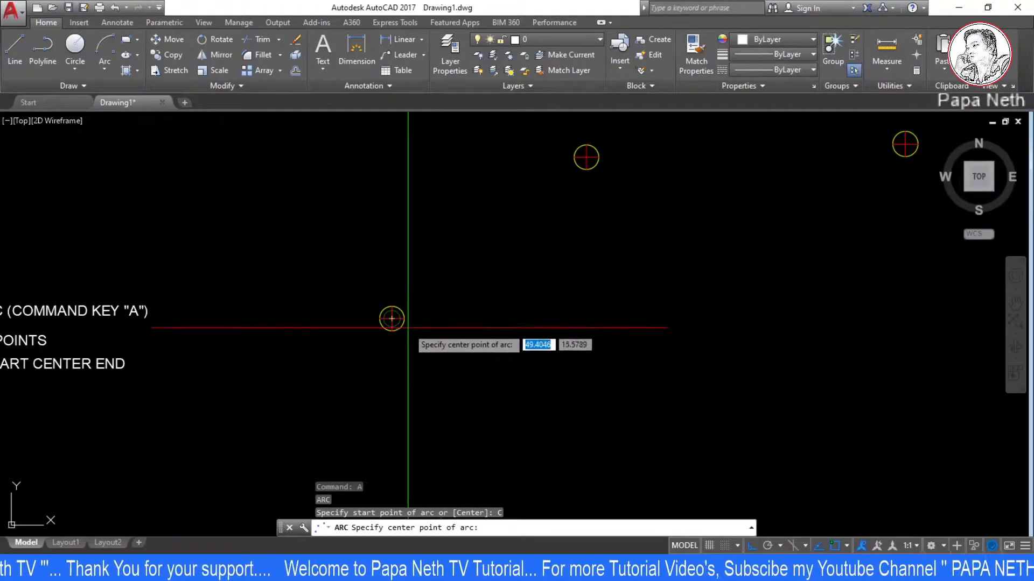
left_click(586, 157)
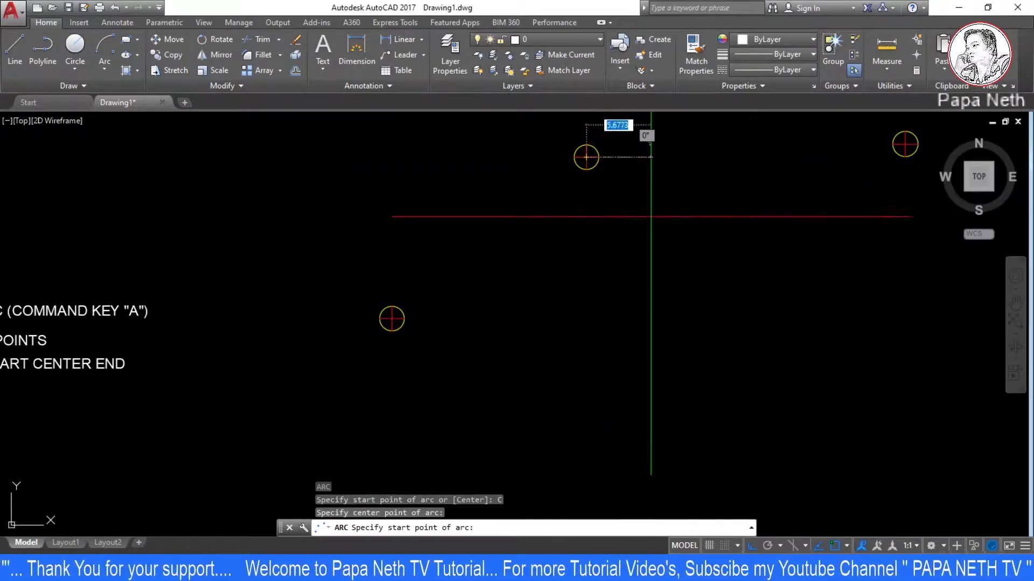
middle_click_drag(665, 221, 519, 292)
key("F3")
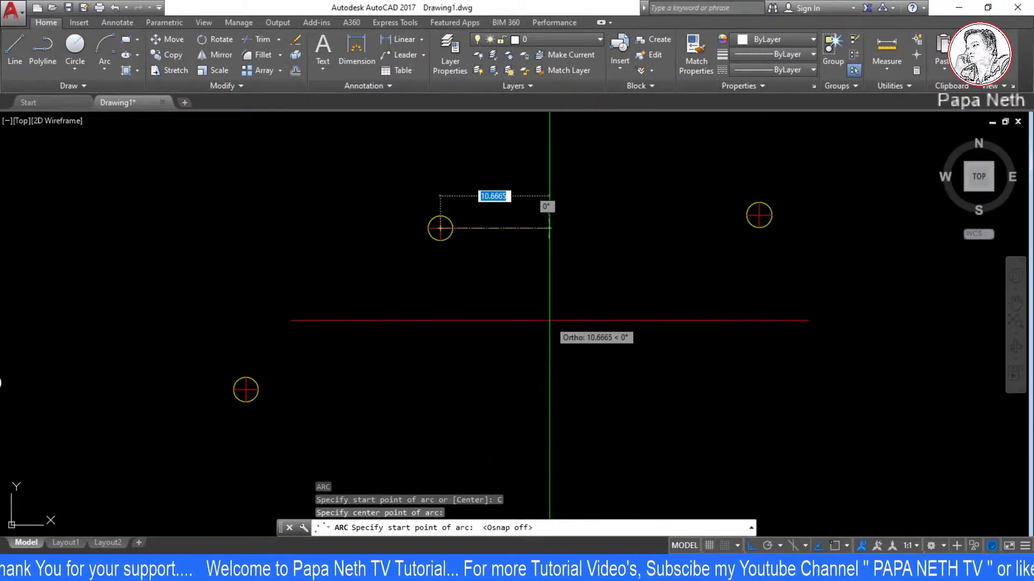
key("F8")
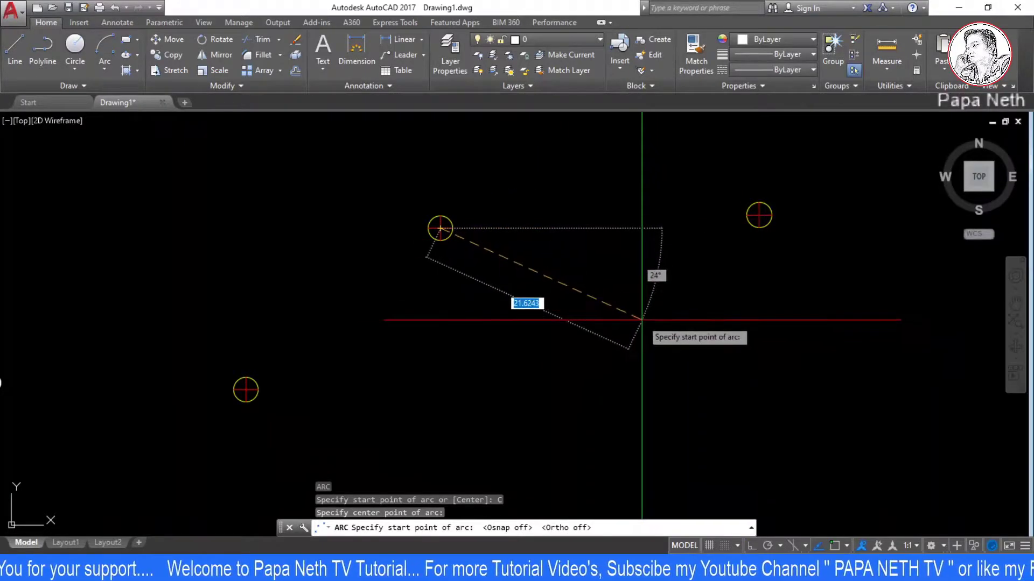
key("F3")
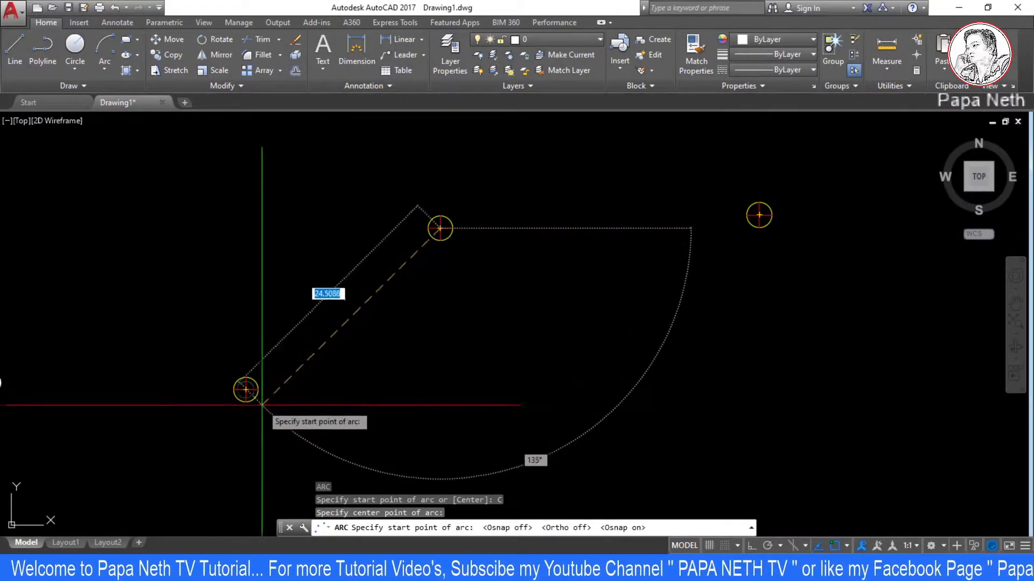
left_click(246, 390)
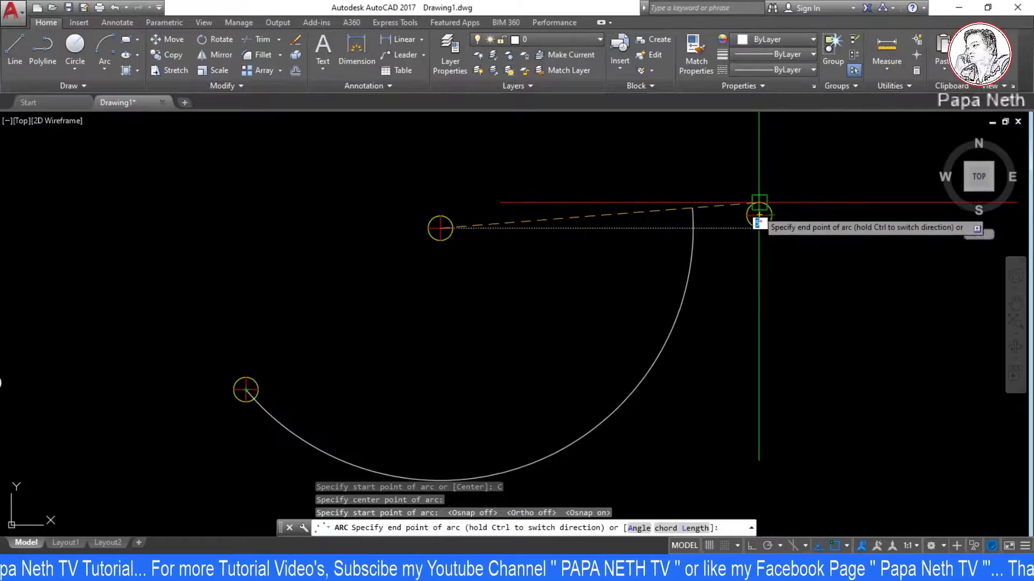
key("Escape")
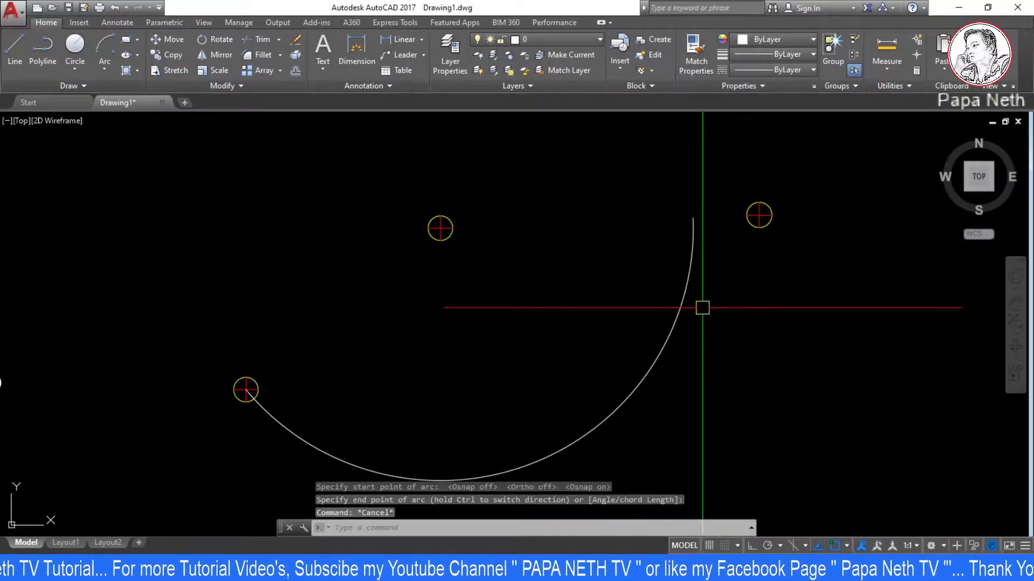
scroll(460, 328, "down", 6)
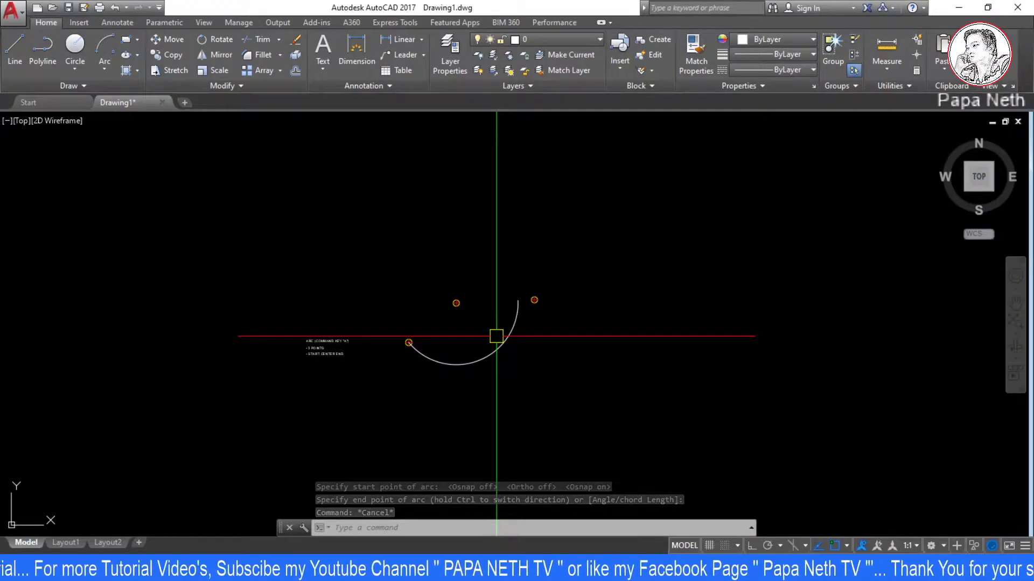
scroll(479, 402, "up", 2)
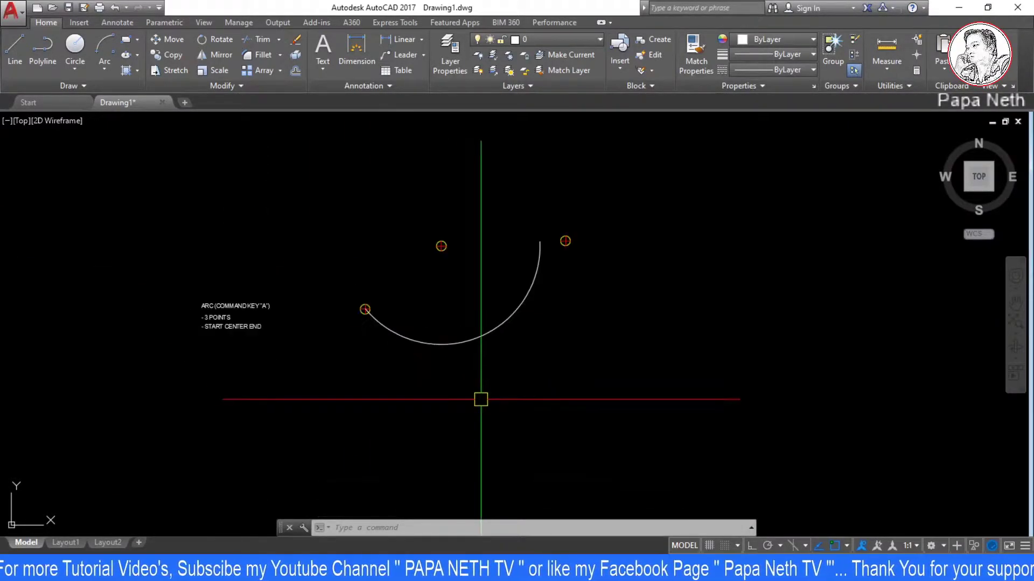
scroll(321, 305, "up", 2)
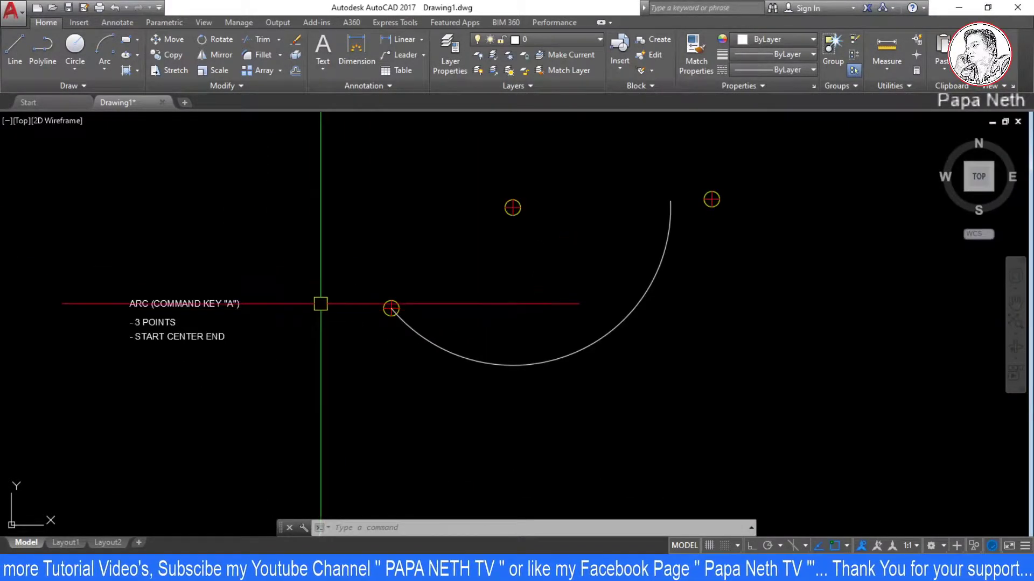
Step: Erase the start-center-end arc
left_click(107, 71)
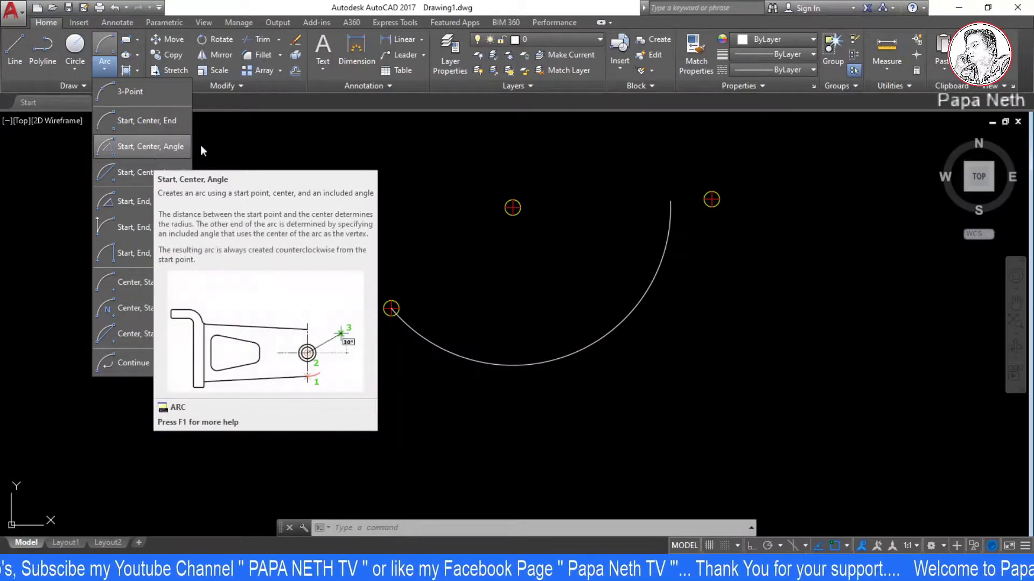
key("Escape")
key("Escape")
left_click(571, 343)
key("Delete")
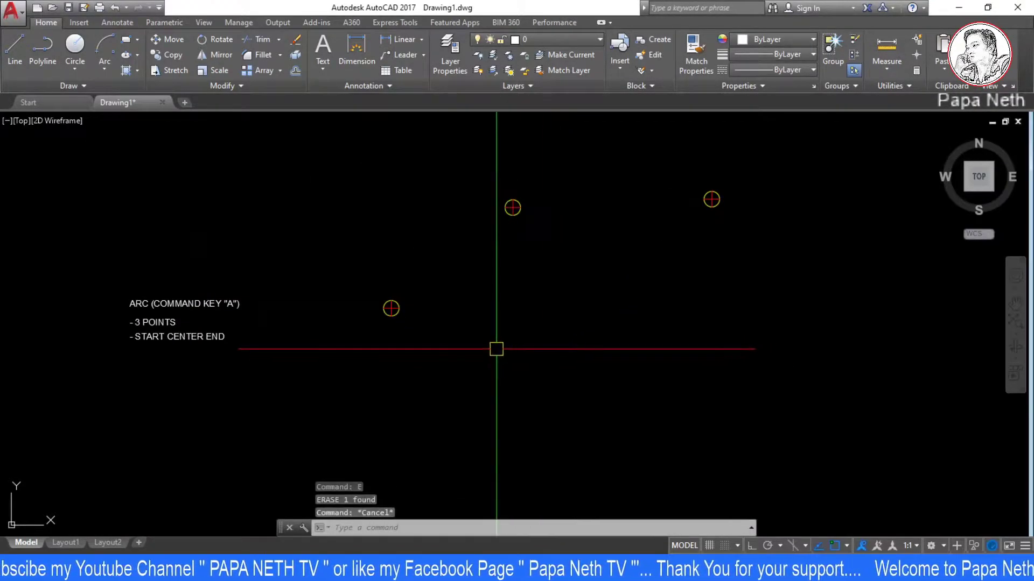
left_click(224, 240)
key("Escape")
key("Escape")
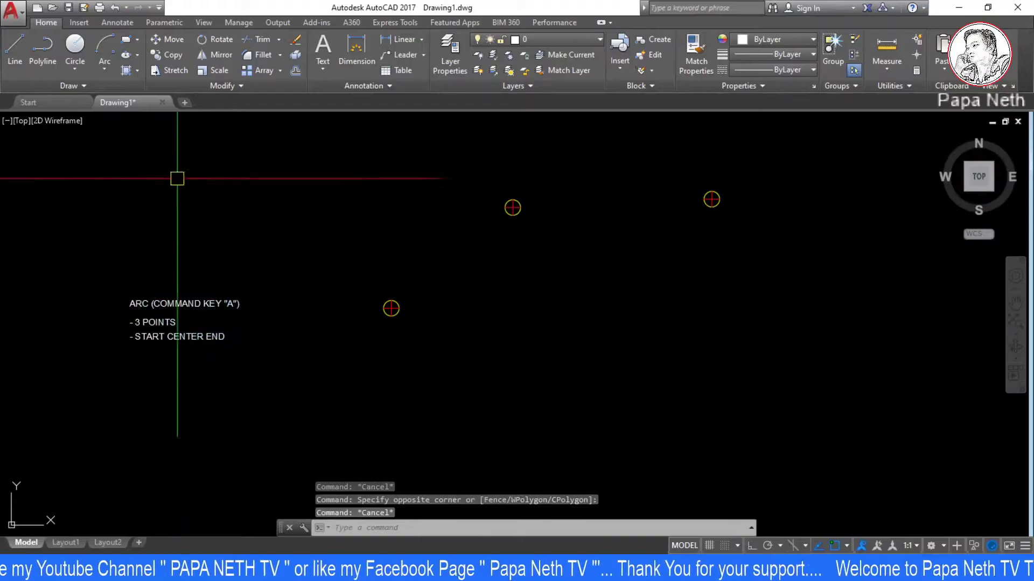
Step: Start a new arc using the Start, Center, Angle method
left_click(108, 61)
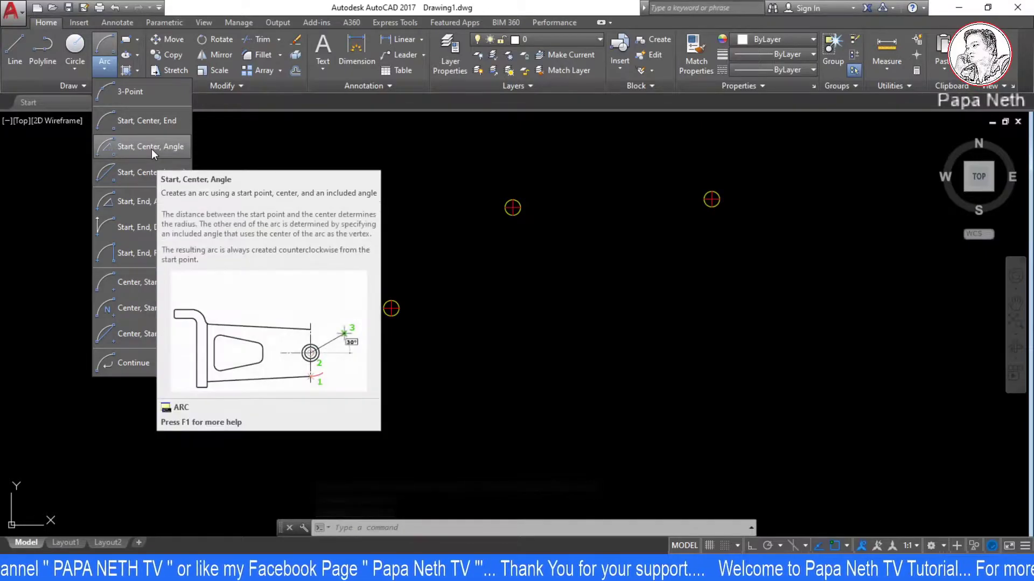
left_click(151, 148)
type("a")
key("Return")
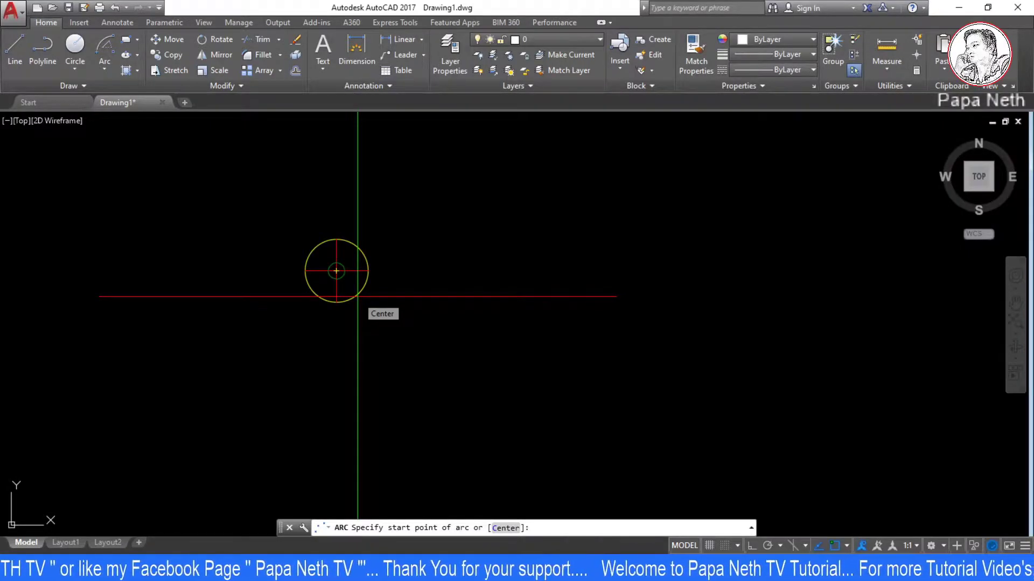
Step: Draw a 5° included-angle arc from the lower-left point, centred on the upper middle point
left_click(336, 270)
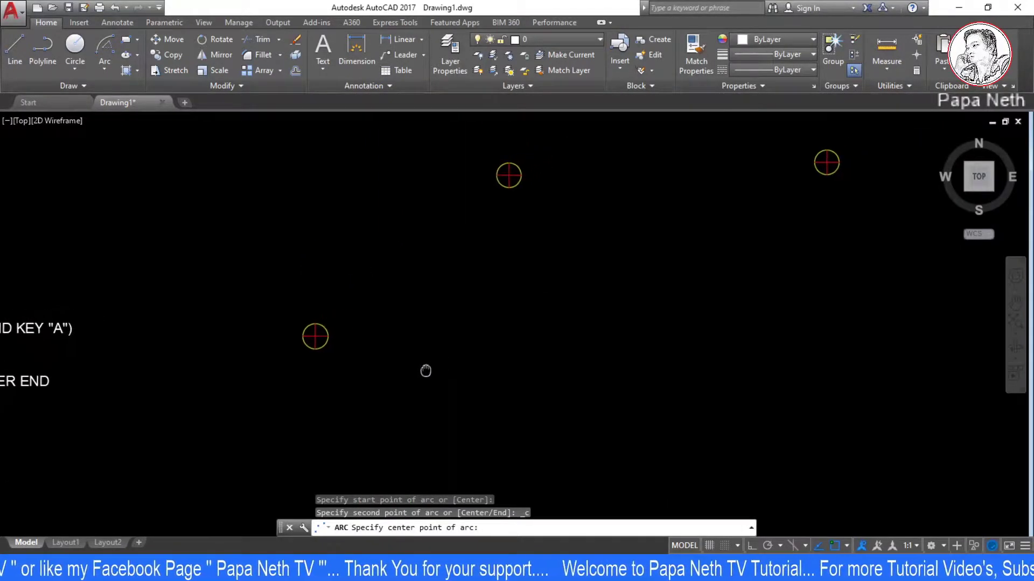
middle_click_drag(425, 371, 426, 370)
type("C")
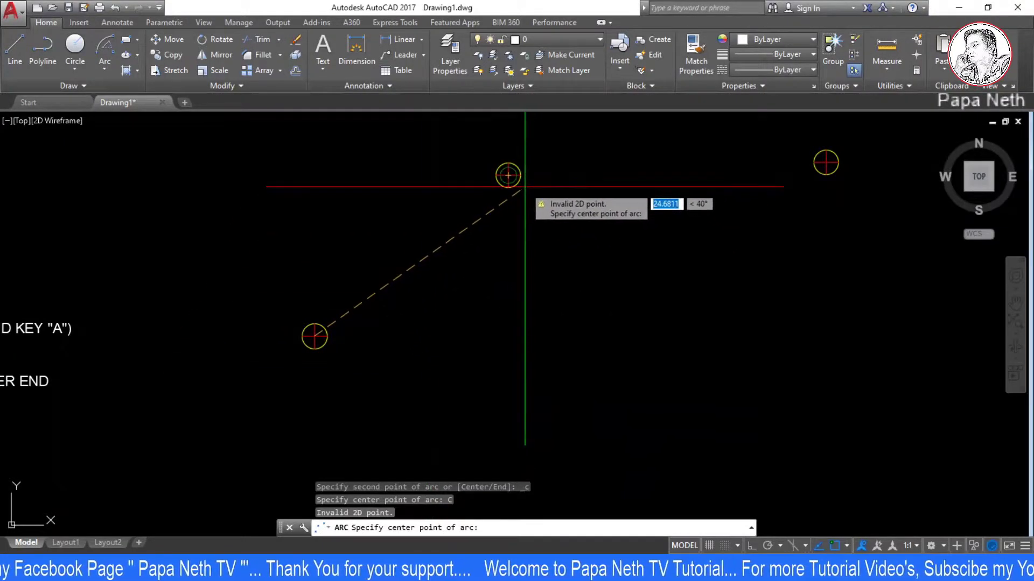
left_click(508, 175)
type("a")
key("Return")
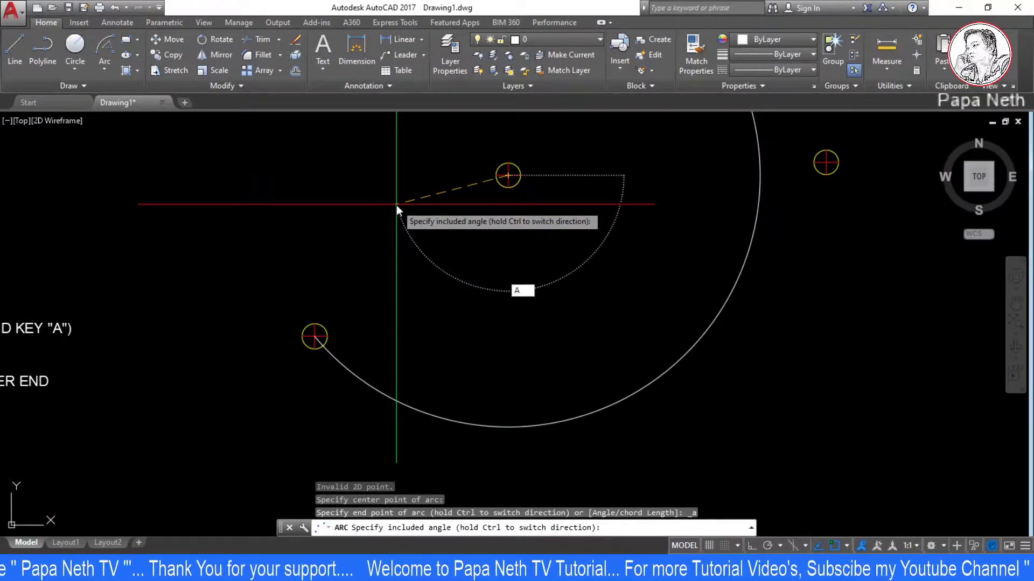
key("Tab")
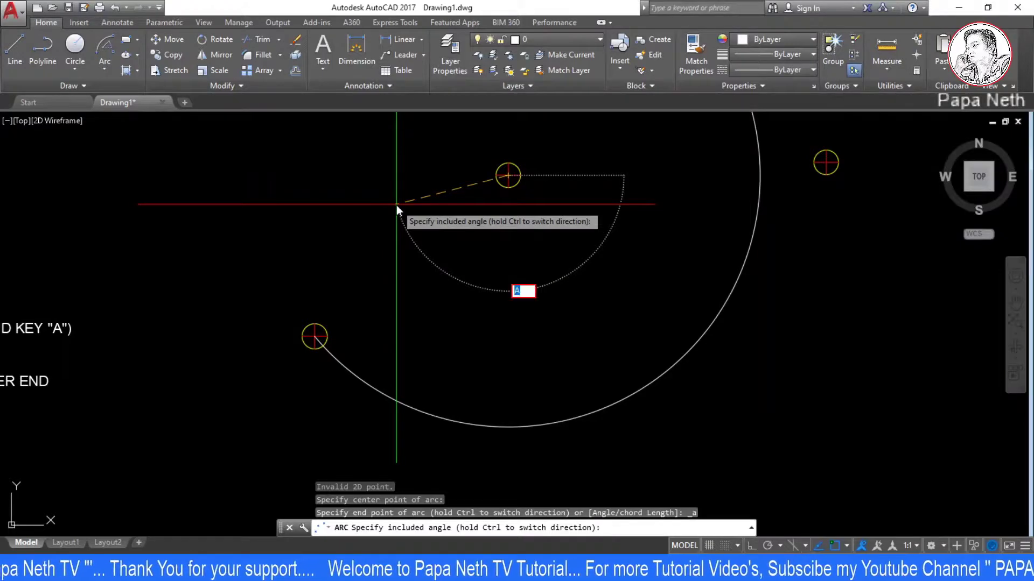
key("BackSpace")
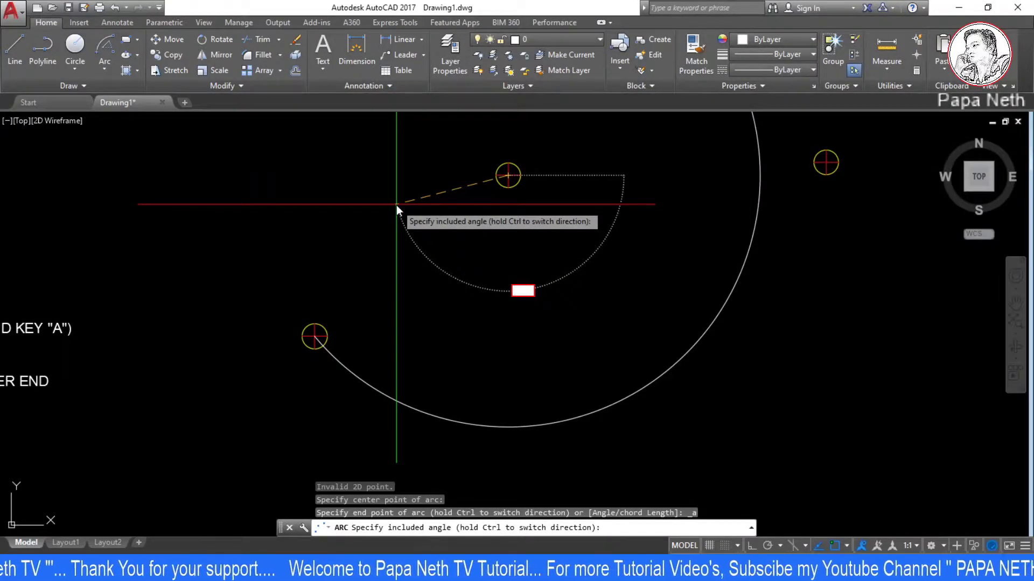
type("5")
key("Return")
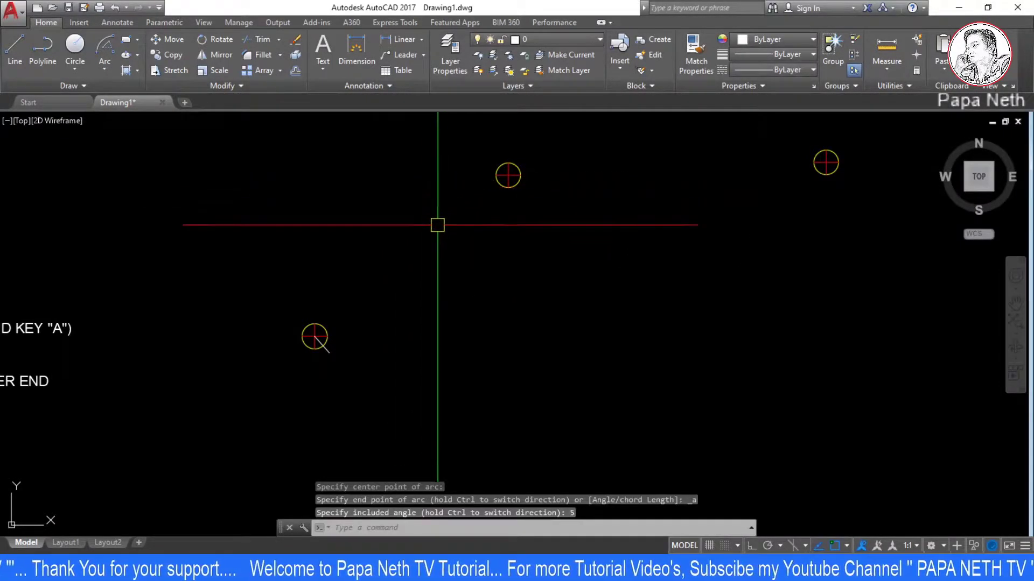
middle_click_drag(315, 337, 434, 296)
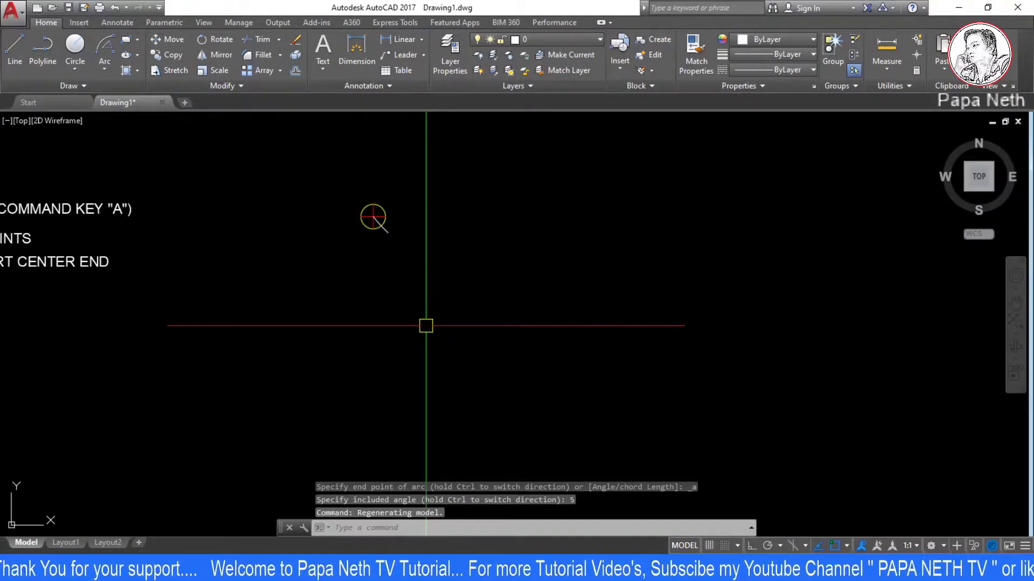
scroll(370, 238, "up", 5)
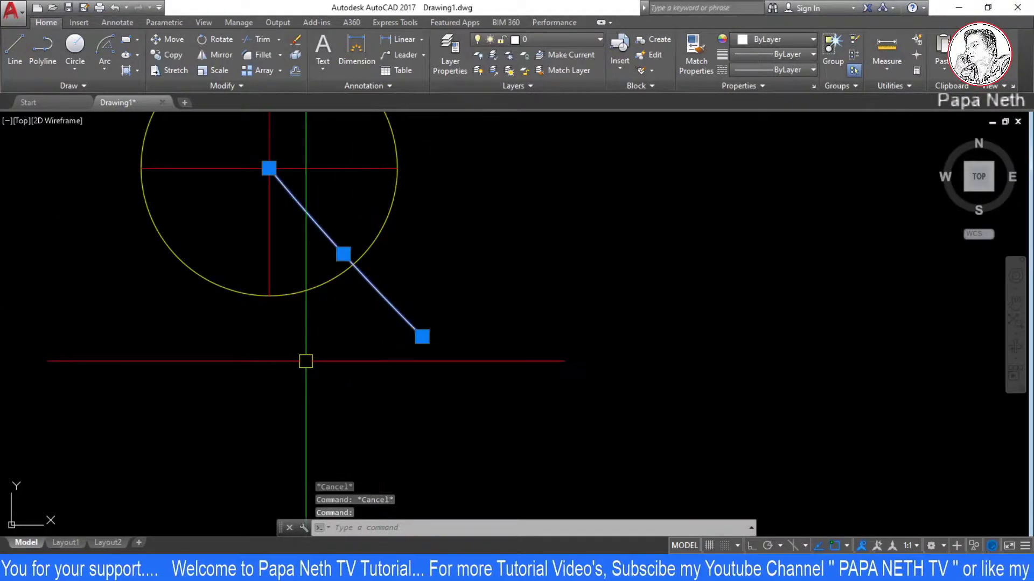
Step: Erase the diagonal line
left_click(403, 305)
type("E")
key("Return")
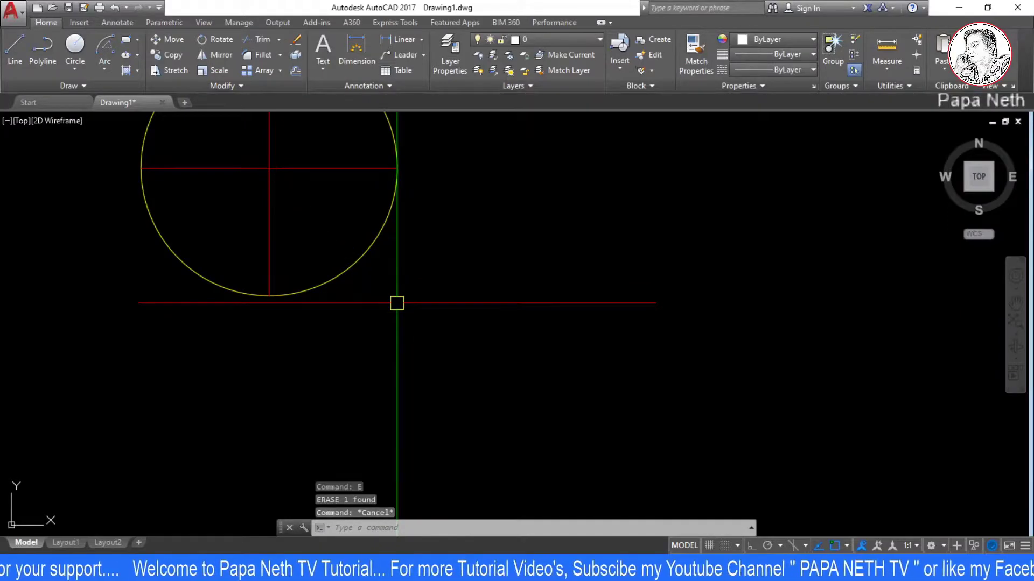
Step: Draw a Start, Center, Angle arc with a 15° included angle around the upper-left marked point
left_click(106, 53)
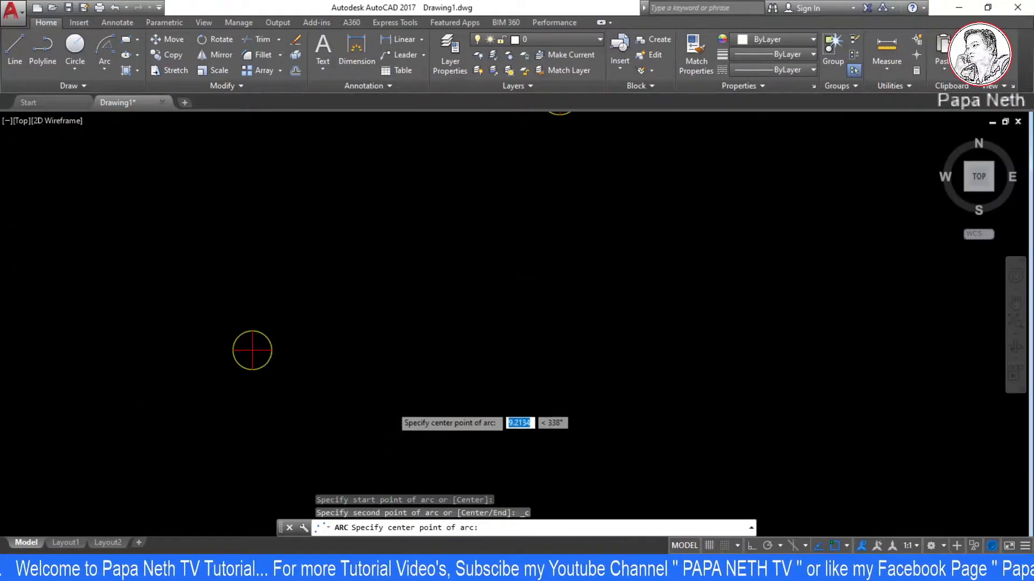
left_click(460, 282)
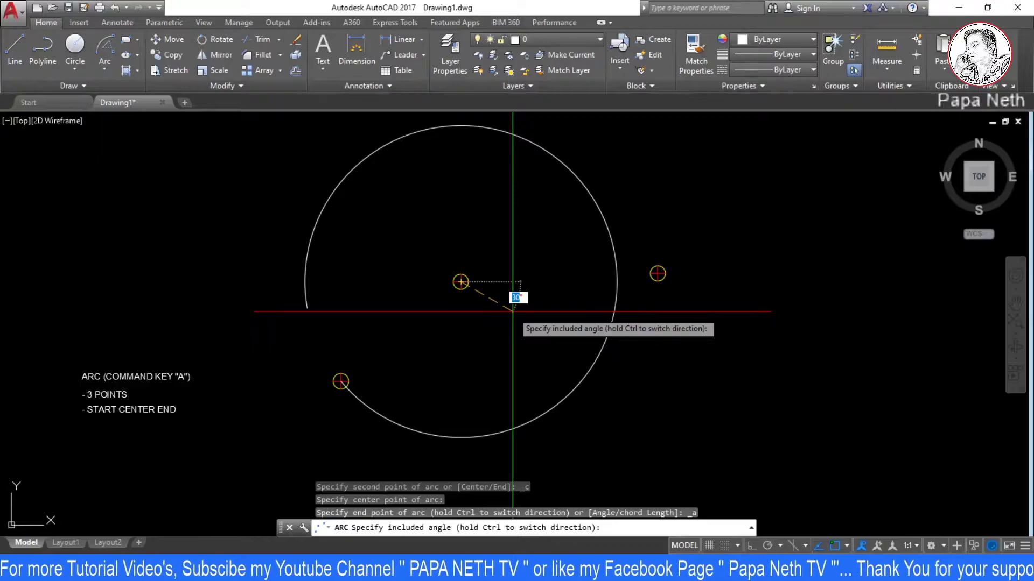
type("15")
key("Return")
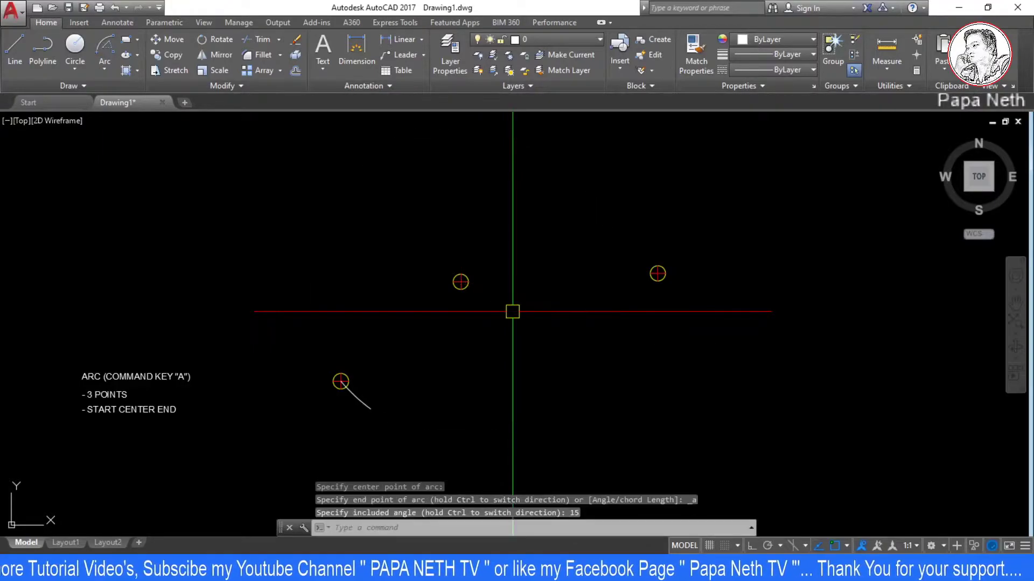
middle_click_drag(410, 363, 335, 298)
scroll(260, 254, "up", 3)
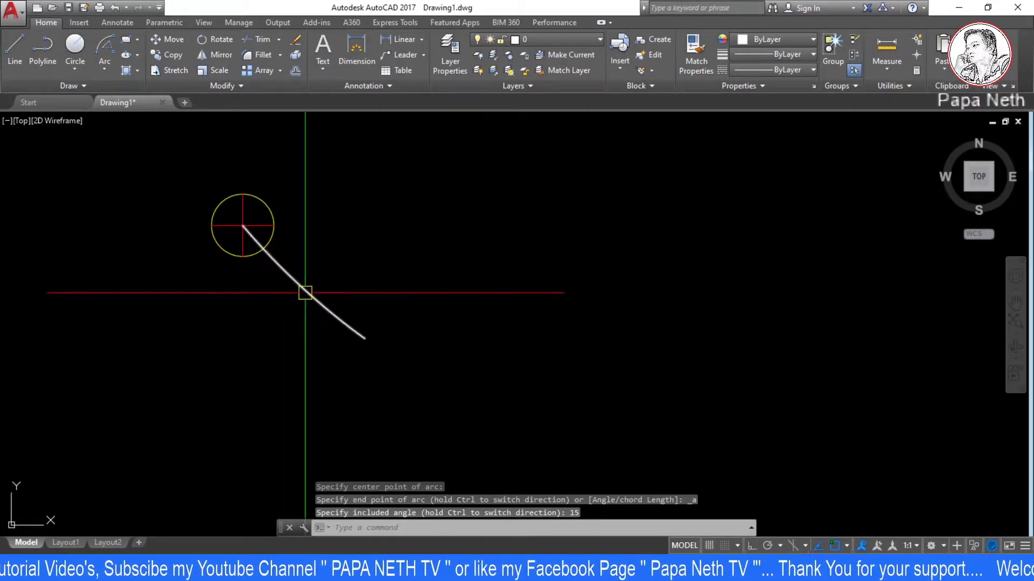
scroll(260, 255, "up", 2)
key("Escape")
key("Escape")
key("Escape")
Step: Start an angular dimension on the 15° arc
left_click(421, 40)
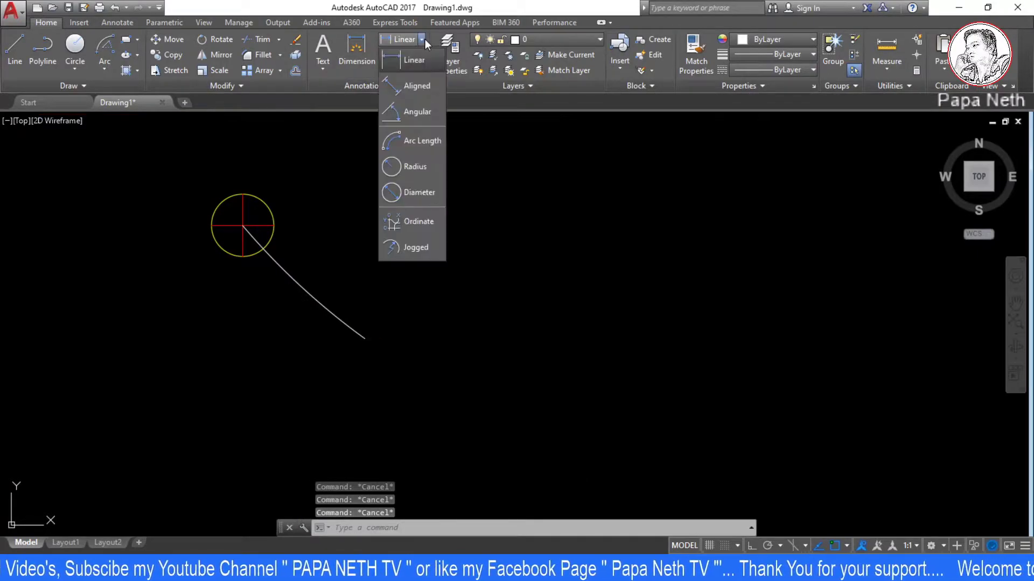
left_click(429, 121)
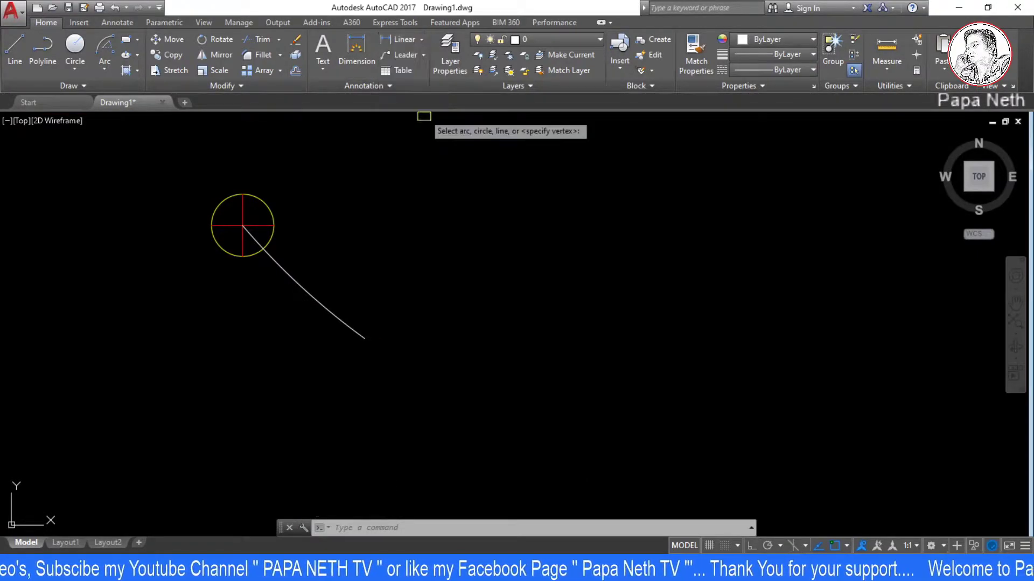
left_click(309, 295)
scroll(253, 220, "up", 4)
scroll(265, 219, "down", 3)
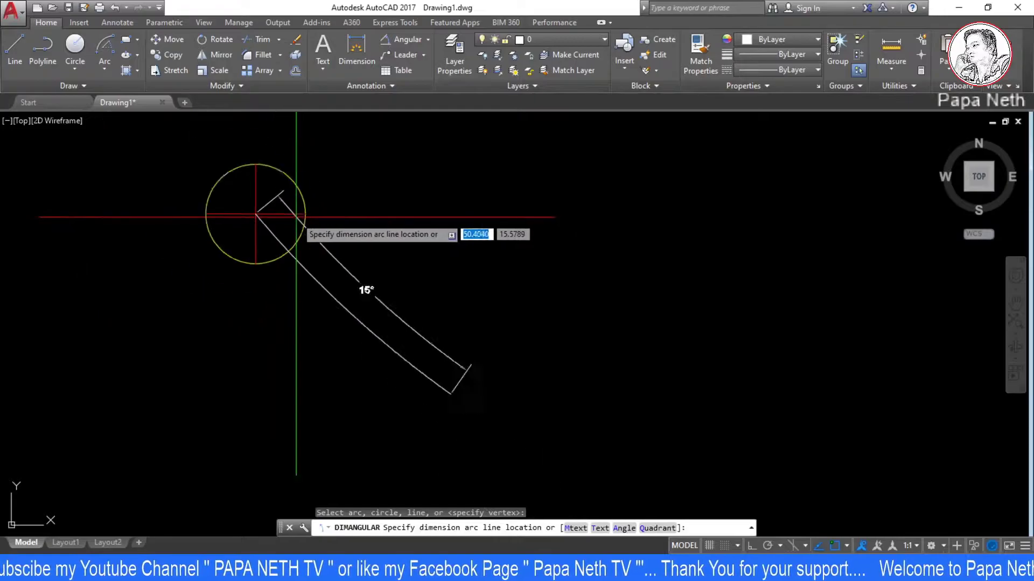
scroll(280, 215, "down", 1)
scroll(302, 237, "up", 3)
scroll(264, 285, "up", 1)
Step: Place the 15° angular dimension beside the arc
left_click(264, 285)
key("Escape")
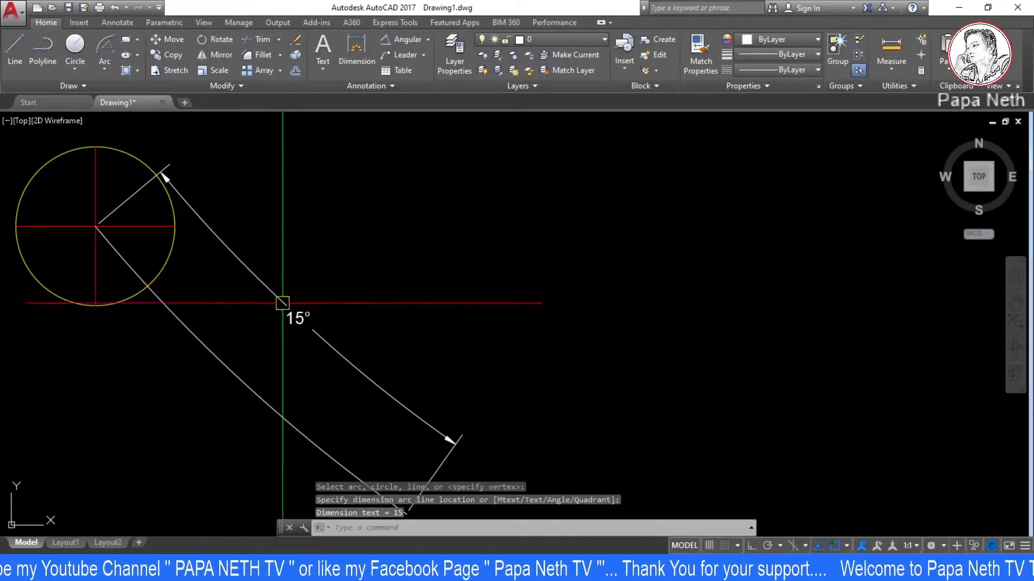
scroll(322, 346, "down", 4)
scroll(437, 367, "up", 4)
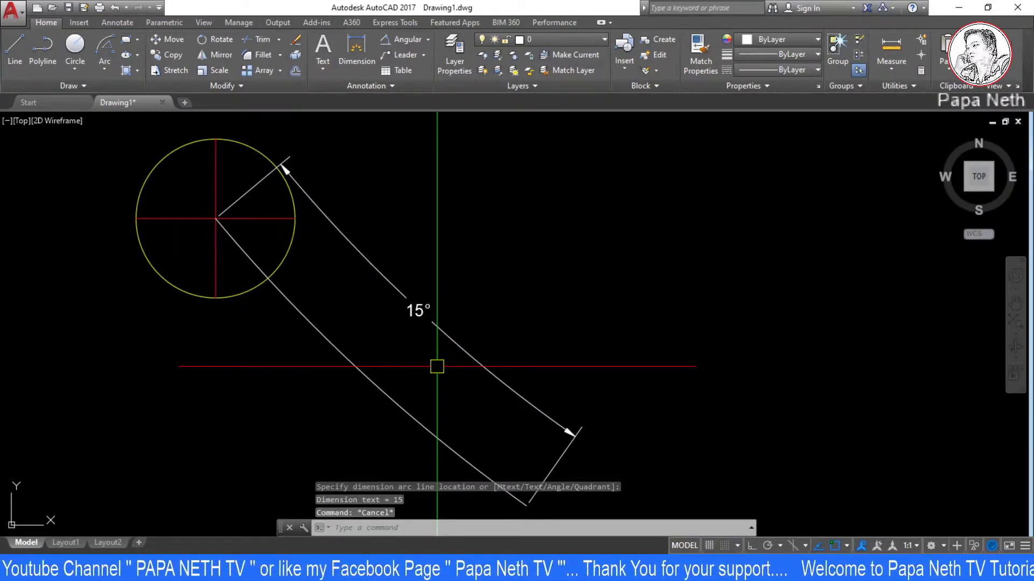
scroll(334, 341, "down", 5)
scroll(337, 337, "up", 3)
scroll(363, 309, "down", 5)
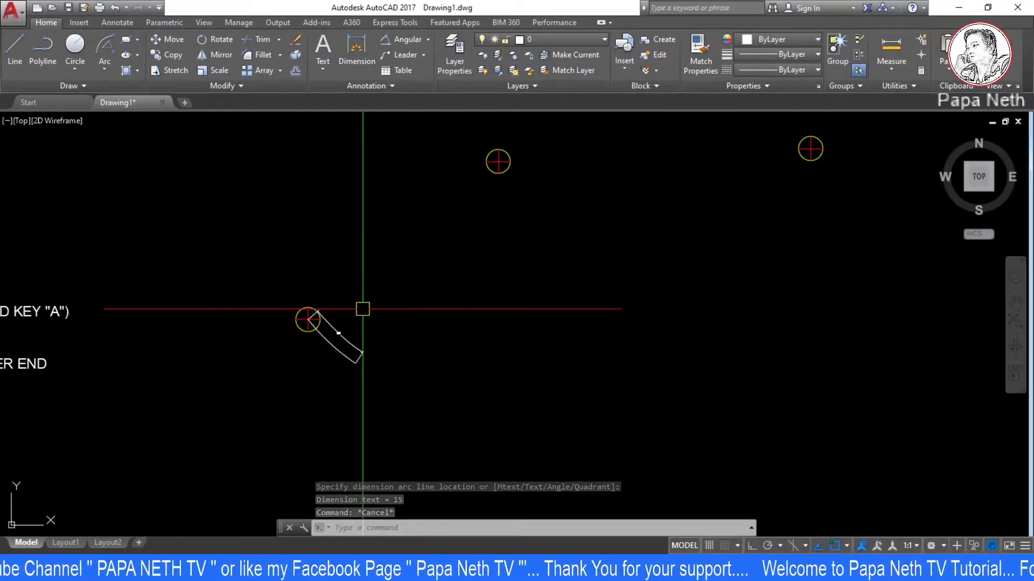
type("e")
key("Return")
Step: Erase the 15° arc and its angular dimension
left_click(346, 353)
left_click(352, 355)
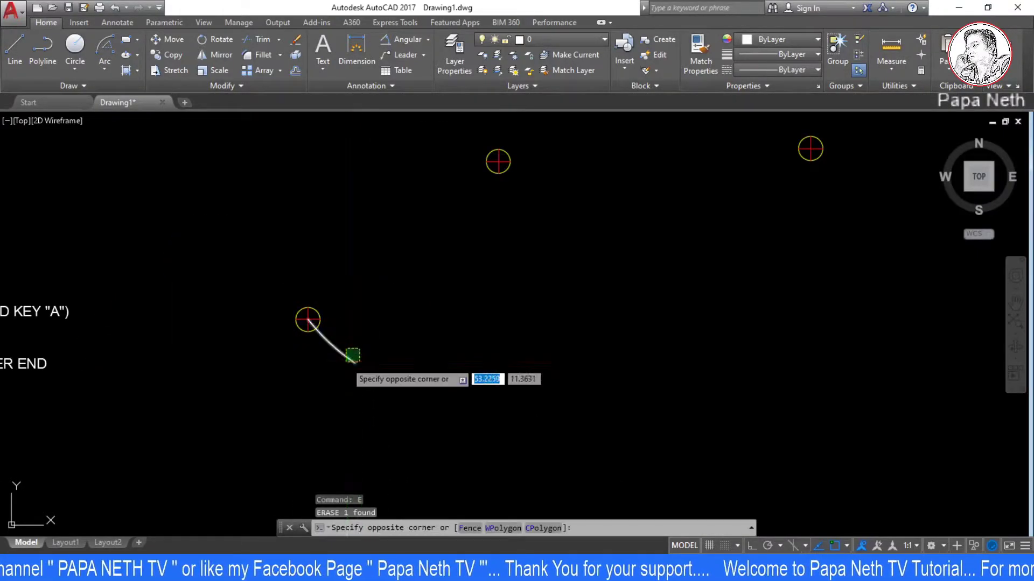
key("Escape")
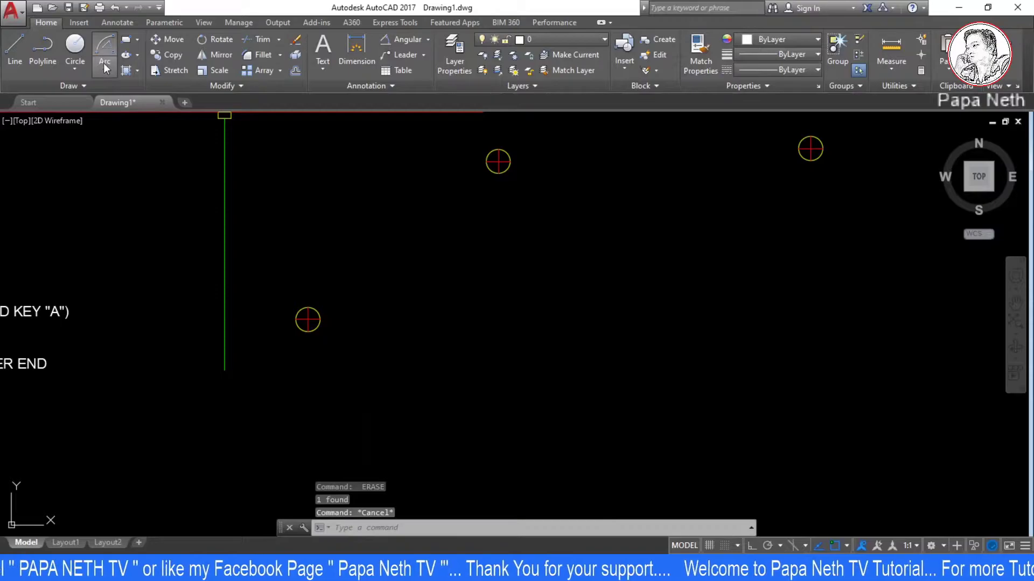
Step: Draw a Start-Center-Angle arc from the lower-left marker, centred on the upper marker, with a 90° angle
left_click(104, 64)
left_click(160, 153)
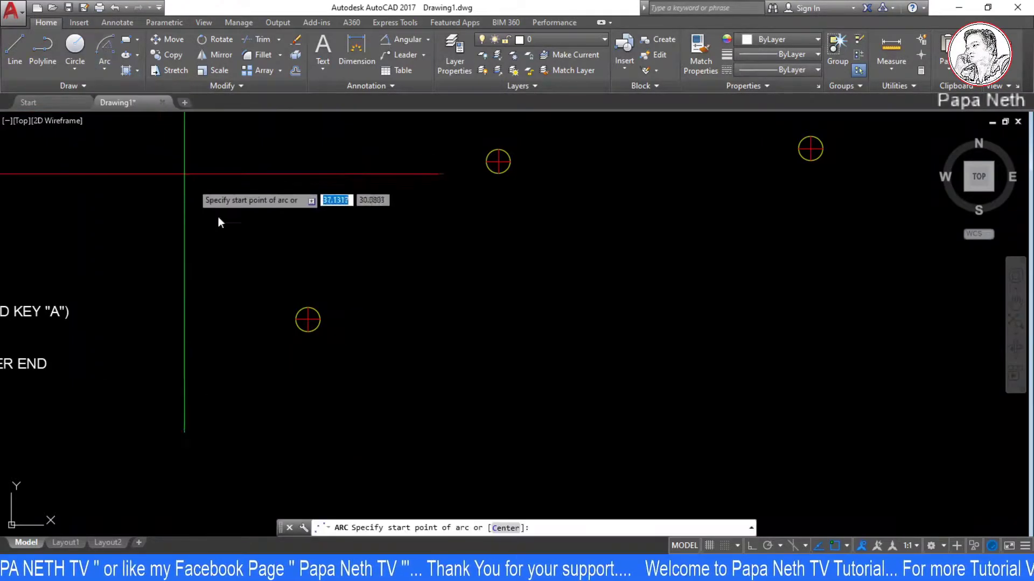
left_click(311, 303)
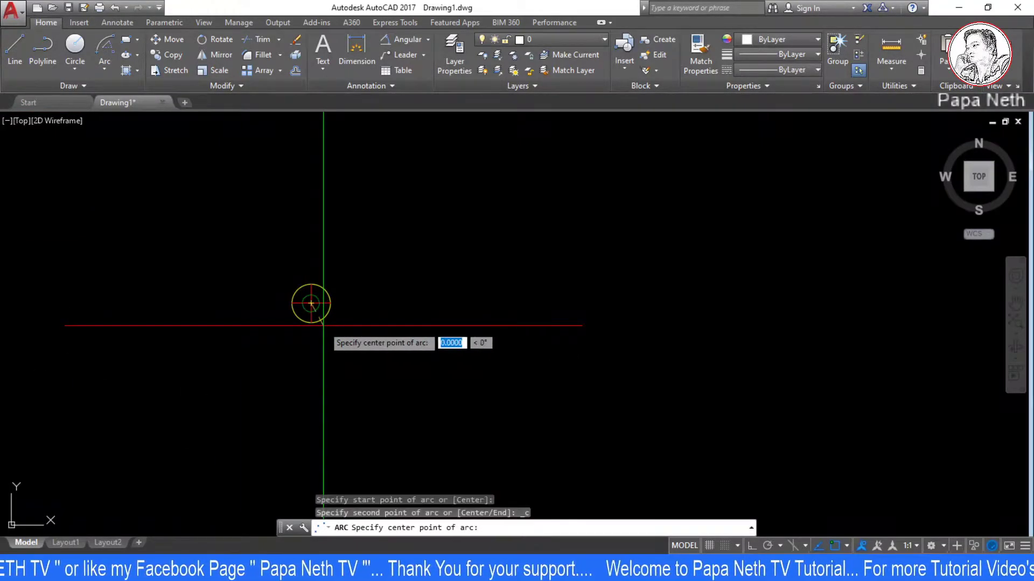
scroll(323, 325, "down", 3)
middle_click_drag(487, 399, 436, 392)
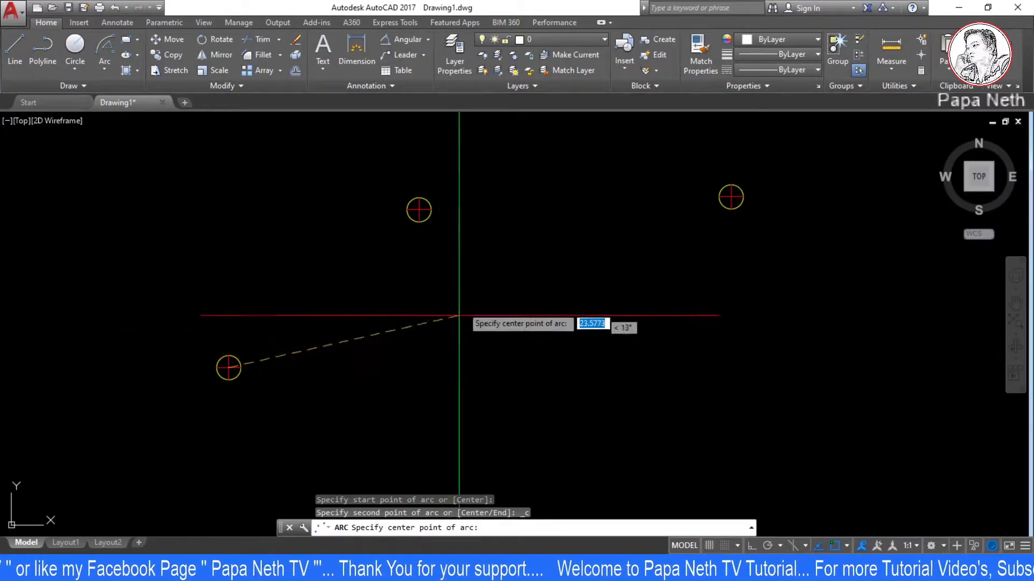
left_click(429, 224)
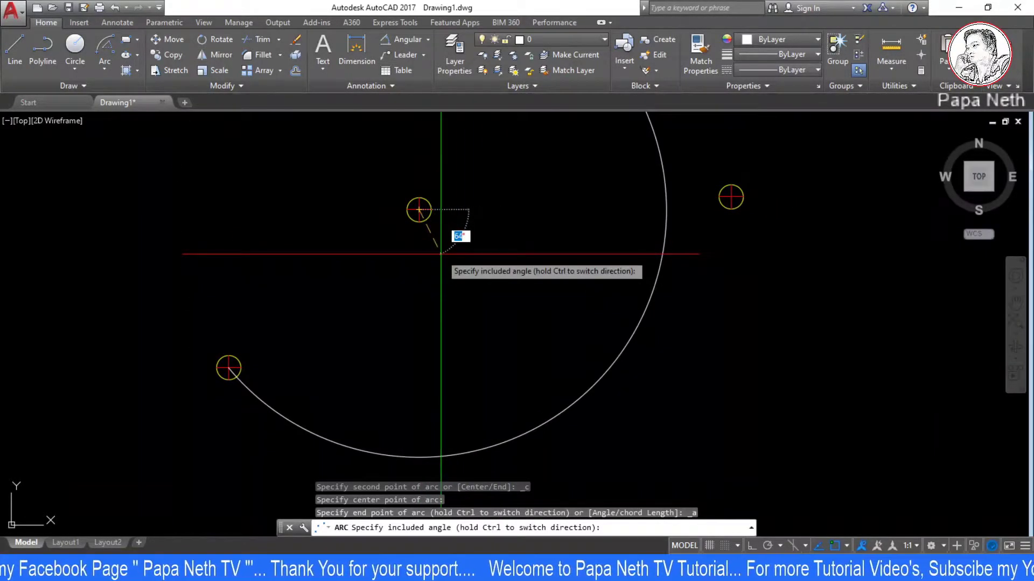
type("90")
key("Return")
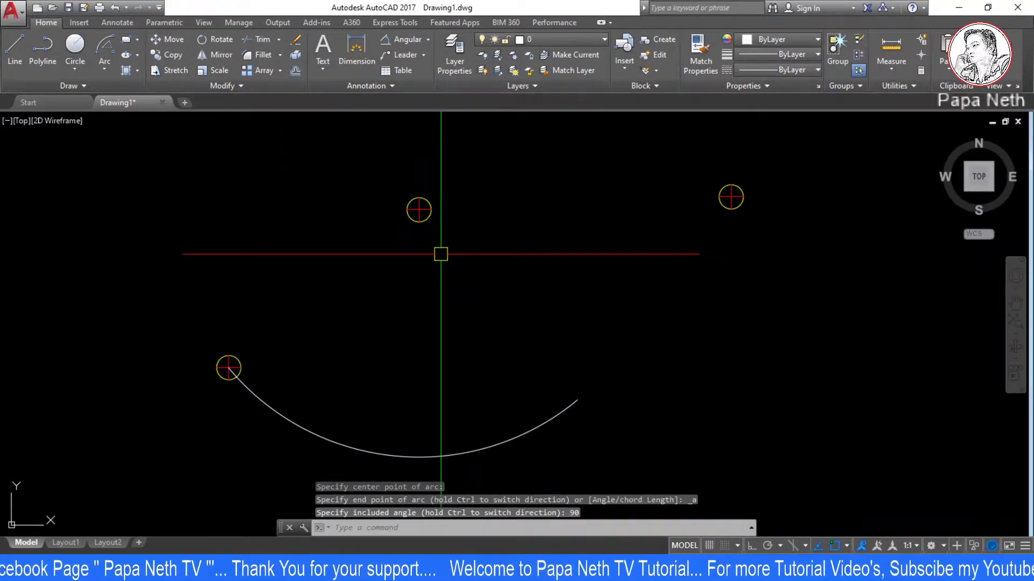
key("Escape")
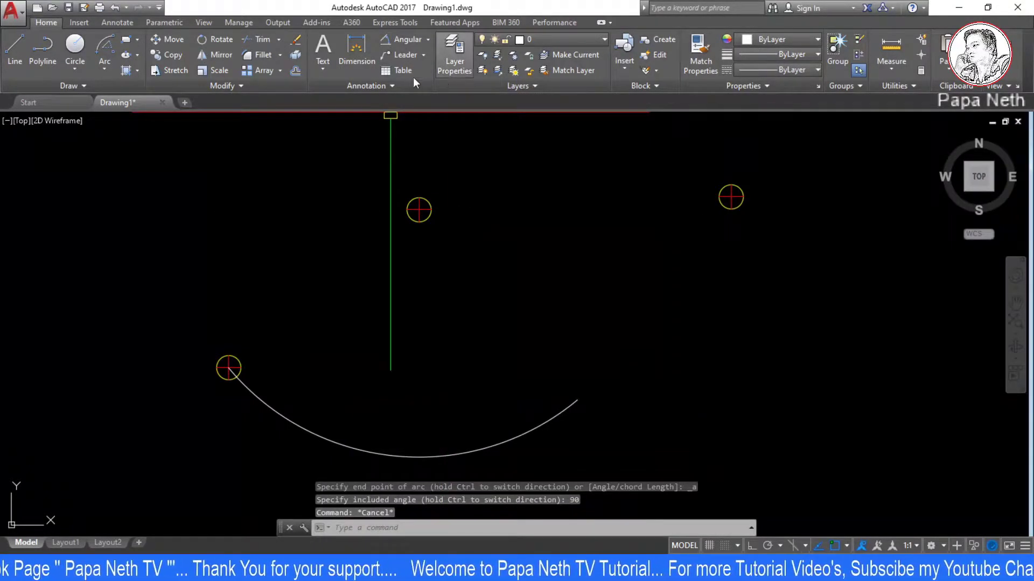
Step: Add a 90° angular dimension to the new arc
left_click(398, 39)
left_click(299, 424)
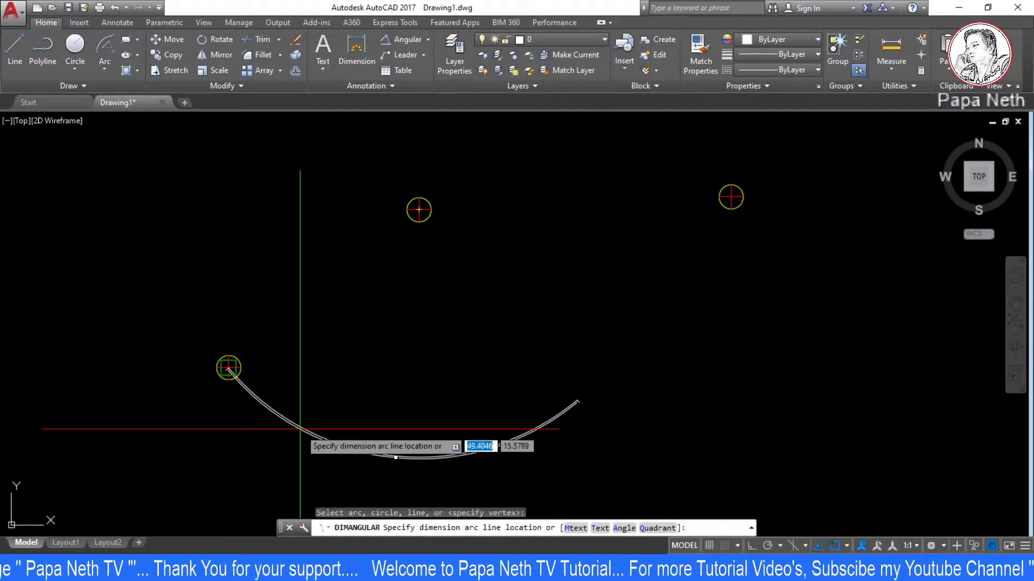
scroll(237, 374, "up", 5)
scroll(236, 375, "down", 5)
left_click(461, 409)
scroll(461, 409, "up", 5)
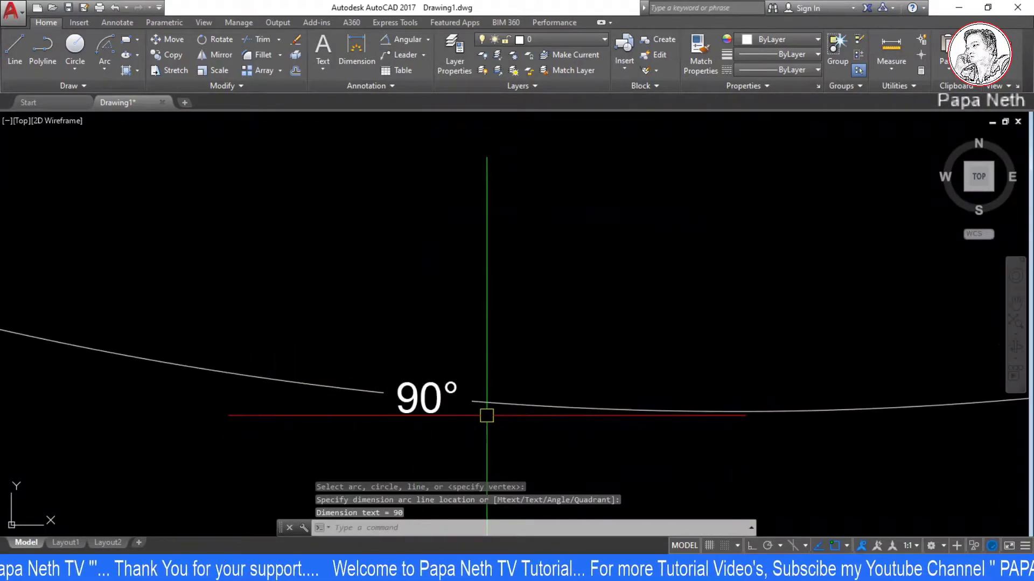
scroll(556, 384, "down", 3)
scroll(468, 332, "down", 2)
scroll(496, 376, "up", 3)
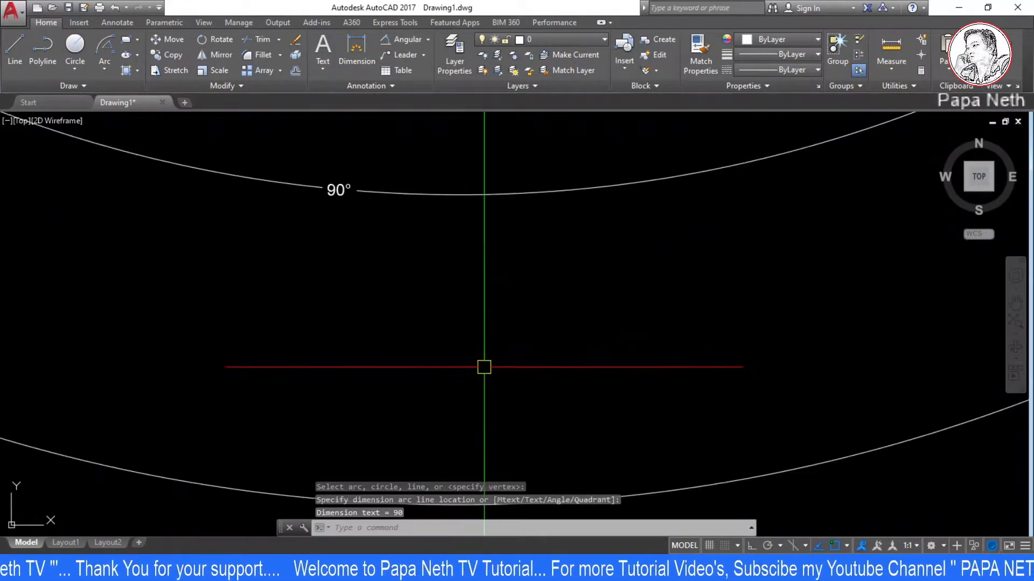
scroll(484, 367, "down", 5)
scroll(462, 366, "up", 3)
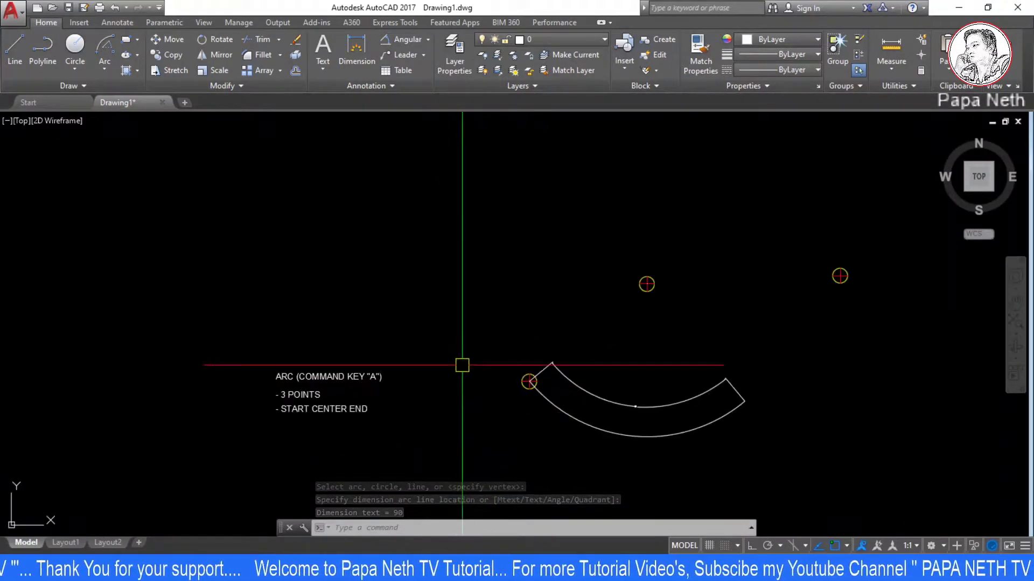
Step: Pan the arcs higher in the view and focus the command line
left_click(105, 69)
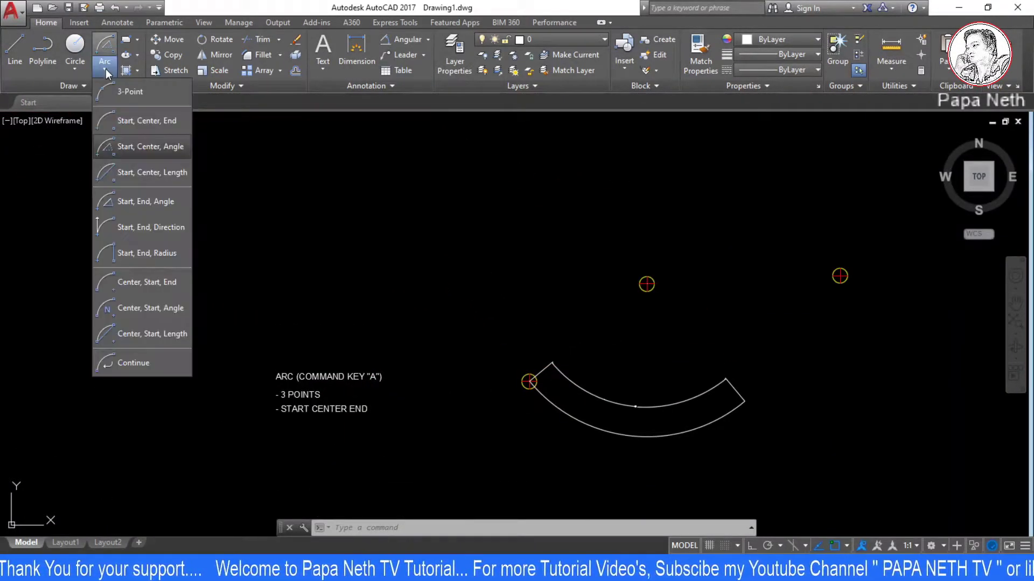
key("Escape")
key("Escape")
scroll(525, 379, "up", 2)
middle_click_drag(525, 376, 408, 215)
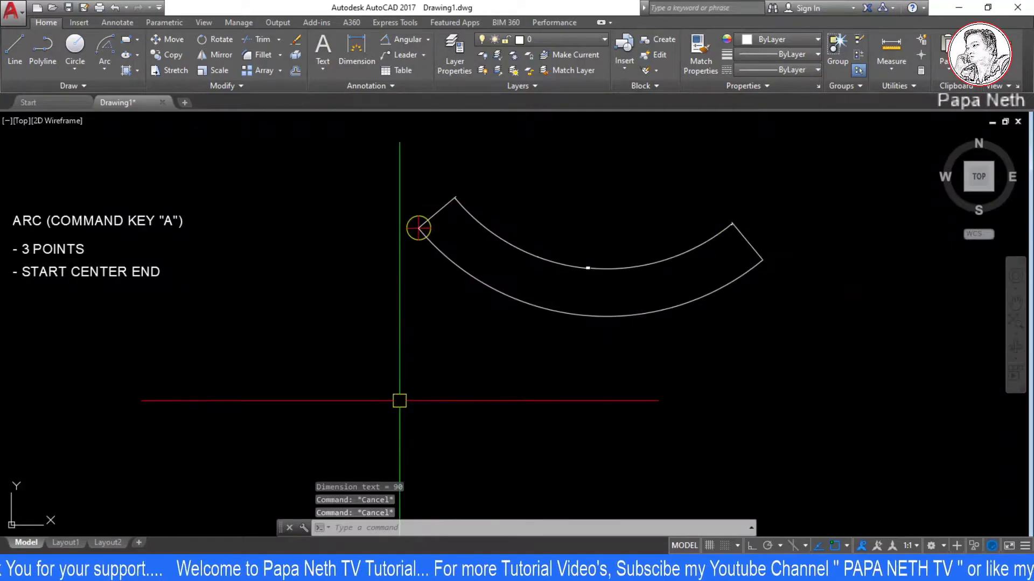
left_click(402, 529)
type("A")
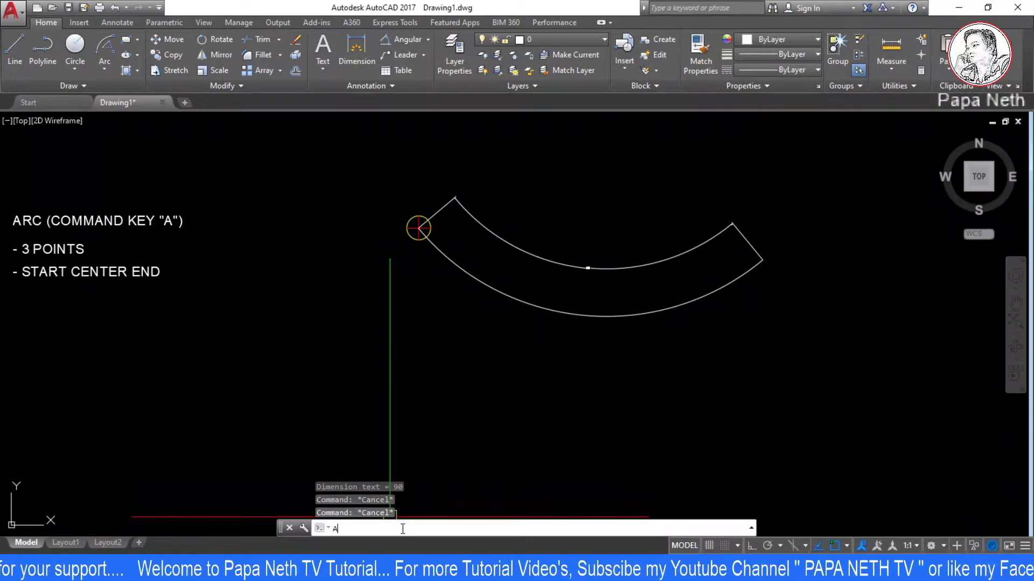
Step: Draw a large arc from the marked point via the upper marker, finishing it with 90
key("Return")
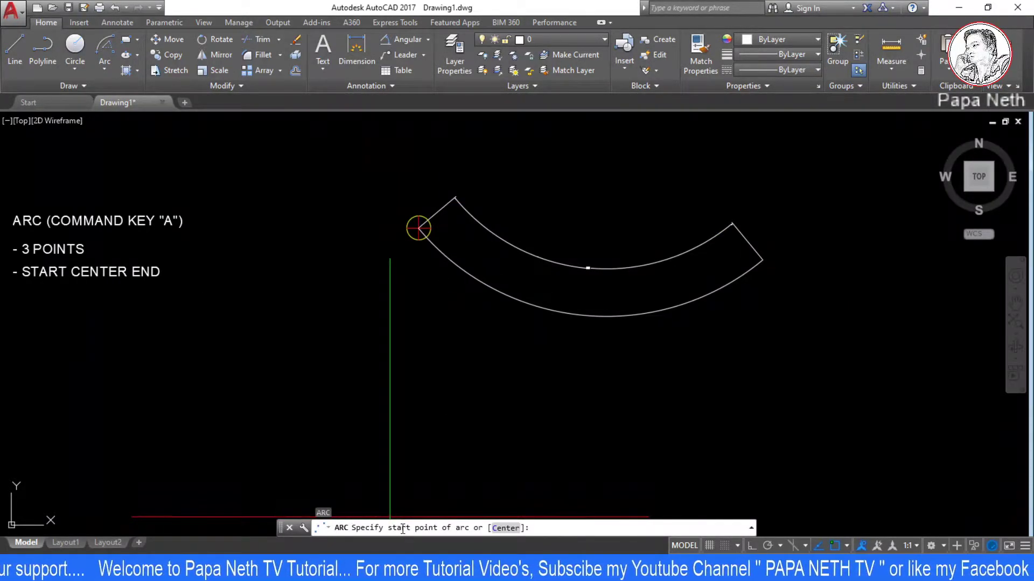
scroll(409, 249, "up", 4)
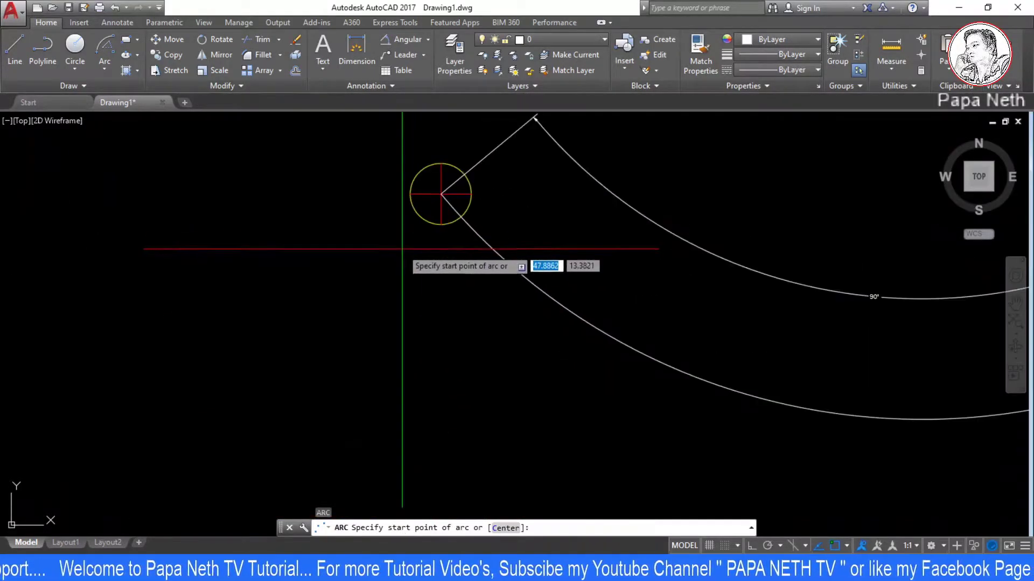
left_click(440, 194)
scroll(438, 201, "down", 3)
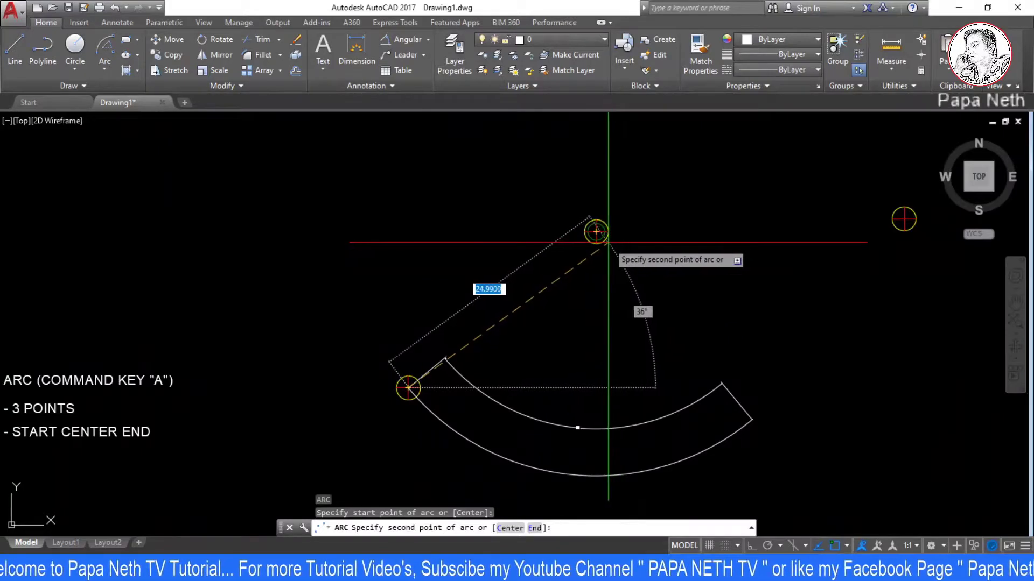
left_click(596, 232)
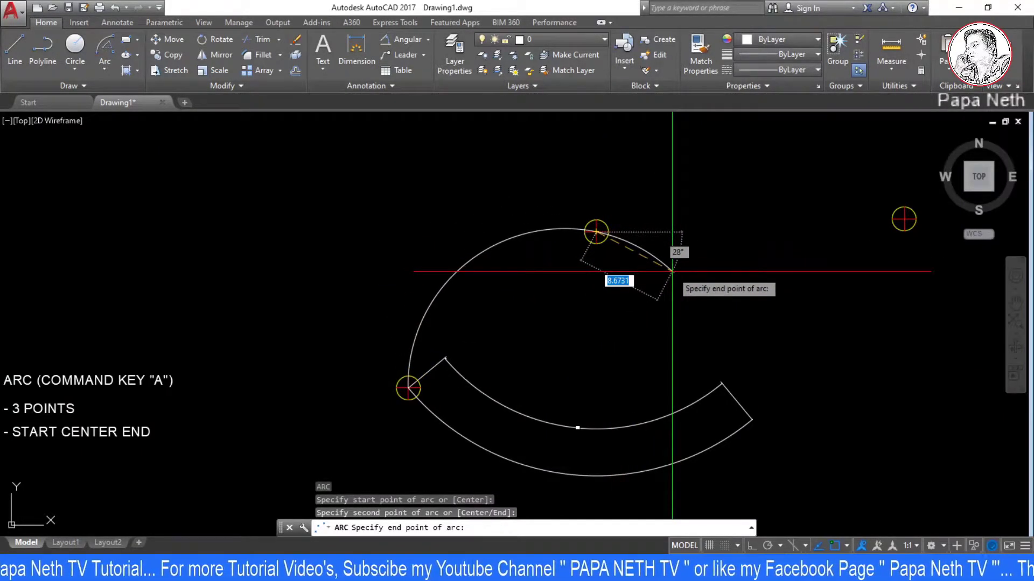
type("A")
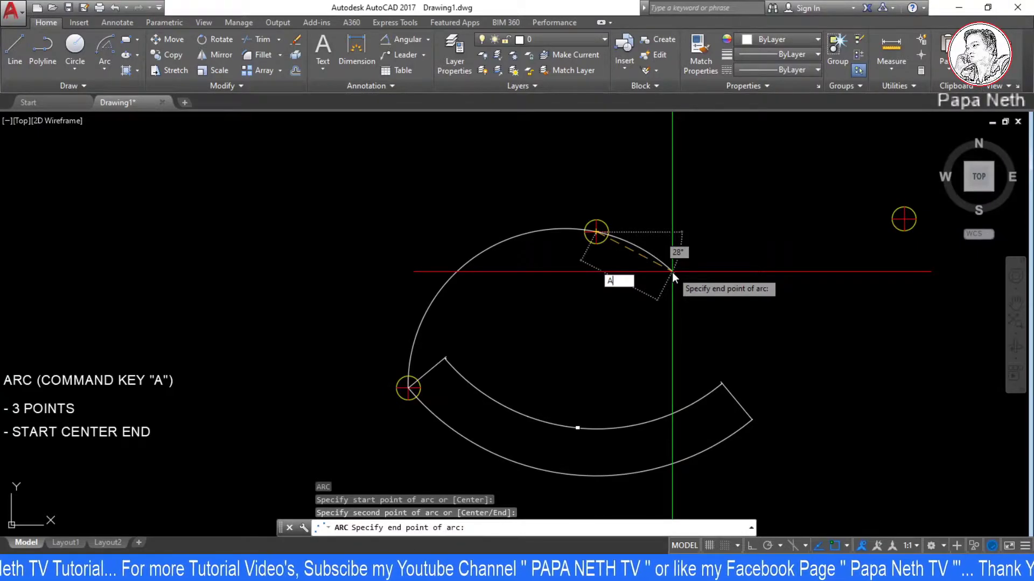
key("BackSpace")
type("9")
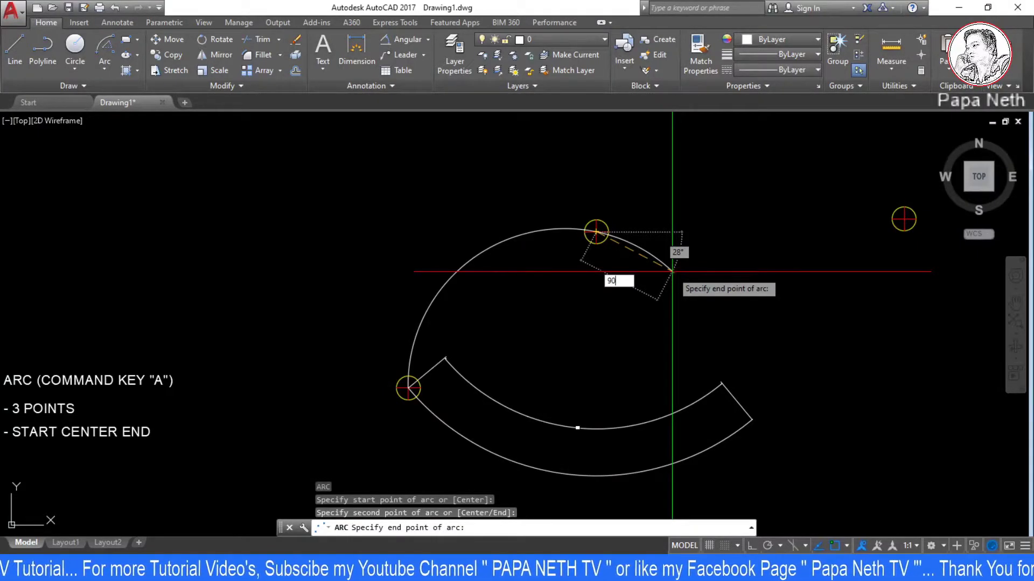
type("0")
key("Return")
scroll(596, 231, "down", 4)
mouse_move(595, 230)
middle_mouse_down()
mouse_move(479, 371)
mouse_move(462, 377)
middle_mouse_up()
key("Escape")
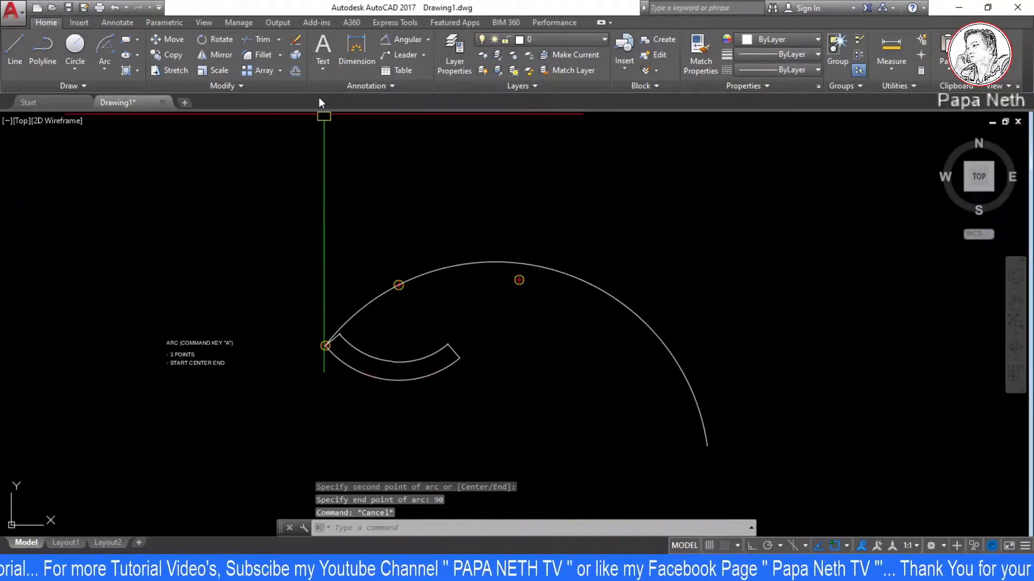
Step: Measure the large arc's 135° angle with an angular dimension
left_click(408, 43)
left_click(616, 305)
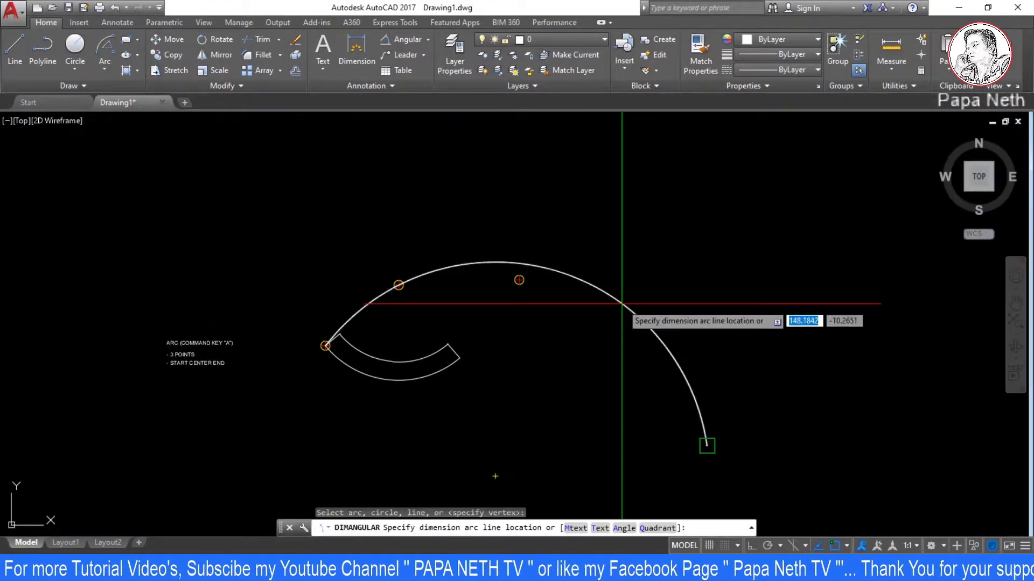
scroll(571, 338, "up", 3)
scroll(567, 318, "up", 3)
scroll(568, 318, "up", 2)
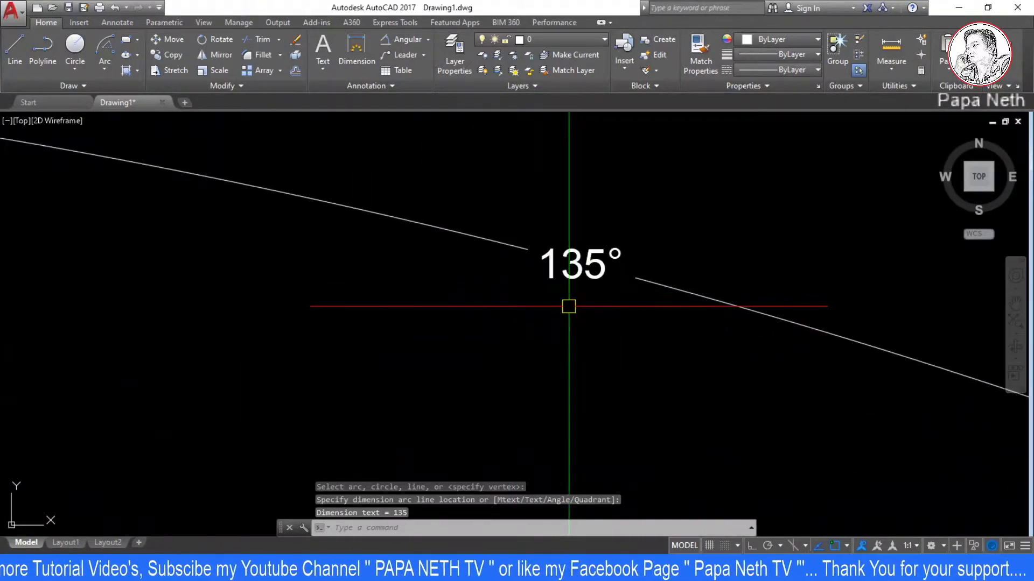
scroll(562, 254, "down", 5)
key("Escape")
Step: Erase the large arc and its dimension with E
left_click(750, 199)
left_click(699, 281)
type("e")
key("Return")
Step: Draw a 90° arc from the band's left end, centred on the upper marked point
key("Escape")
middle_click_drag(482, 372, 630, 372)
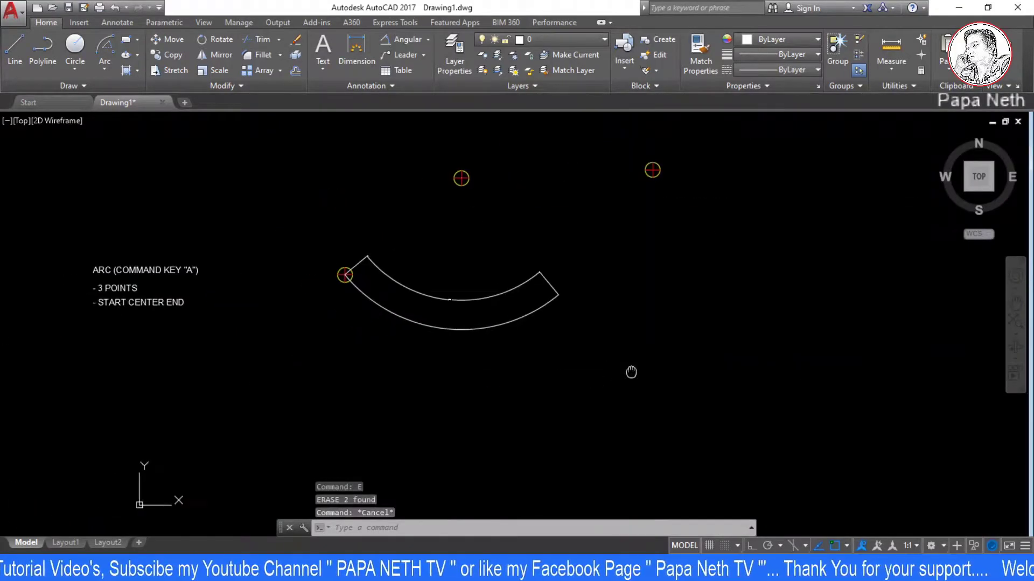
type("a")
key("Return")
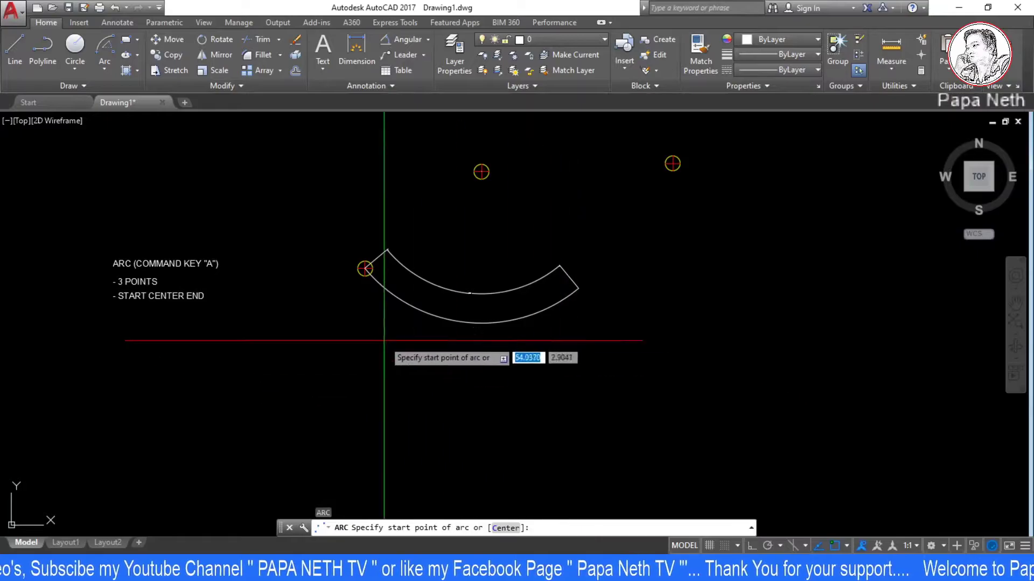
scroll(375, 289, "up", 3)
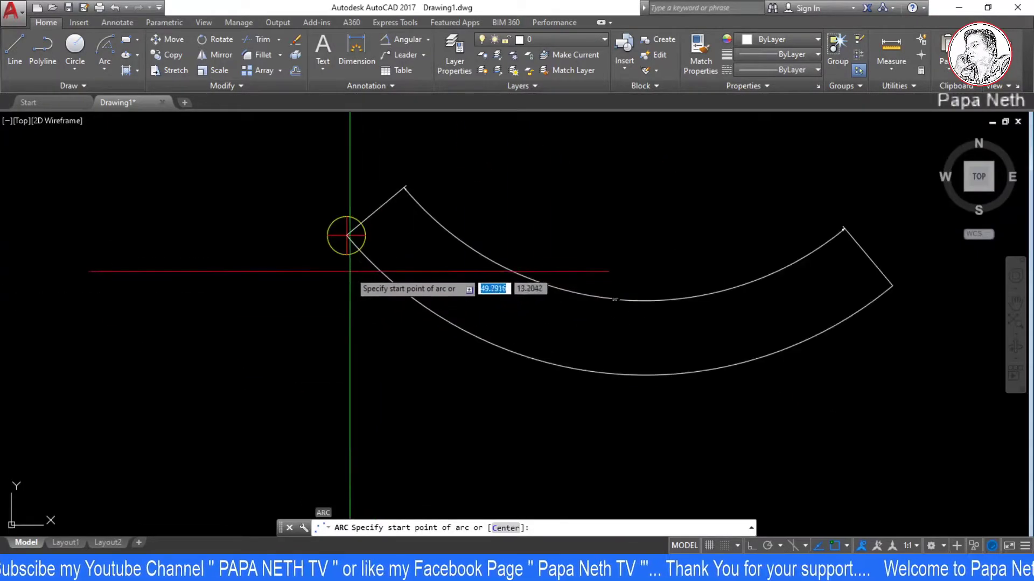
left_click(346, 235)
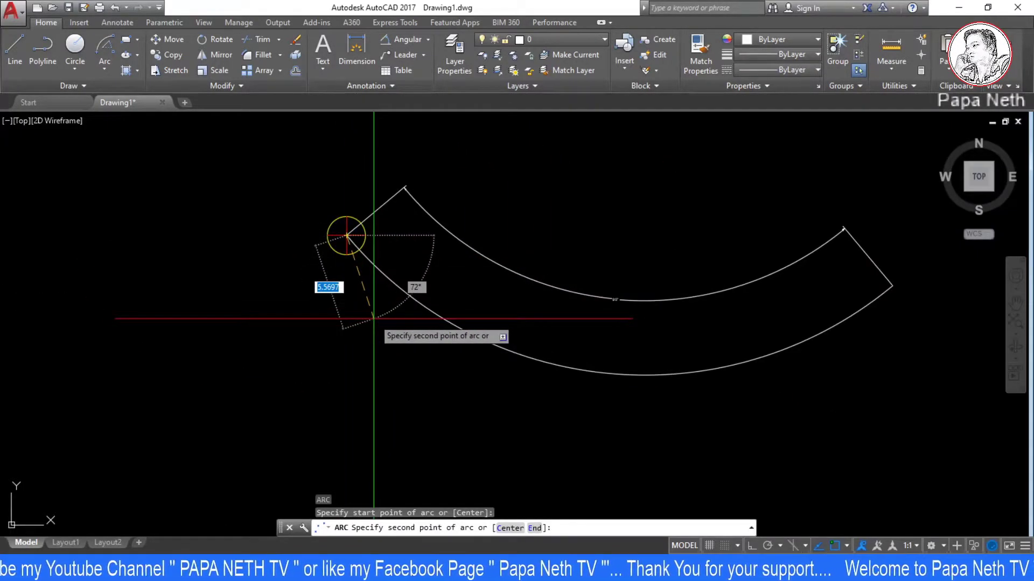
type("c")
key("Return")
middle_click_drag(357, 314, 246, 516)
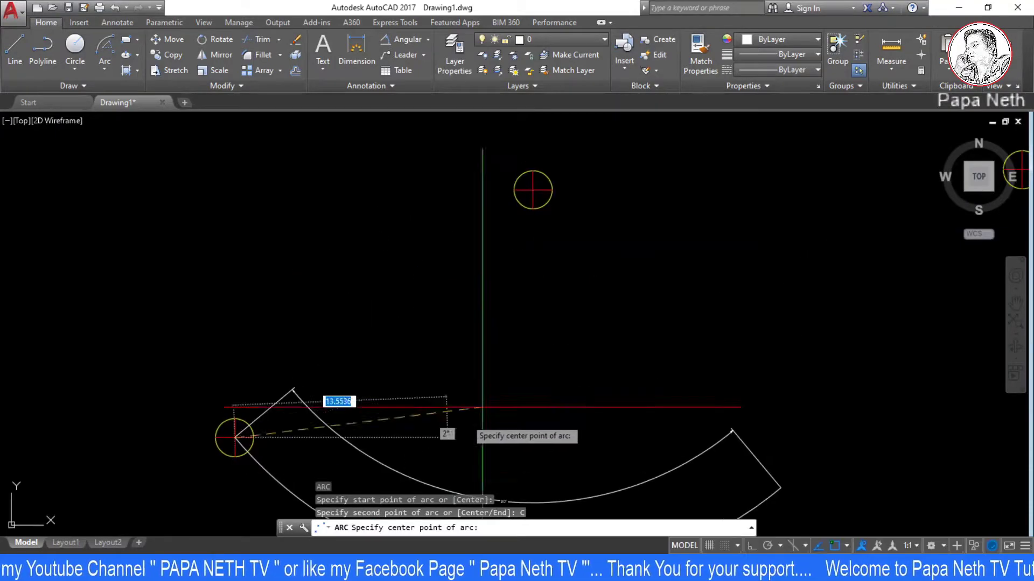
left_click(532, 189)
scroll(559, 264, "down", 3)
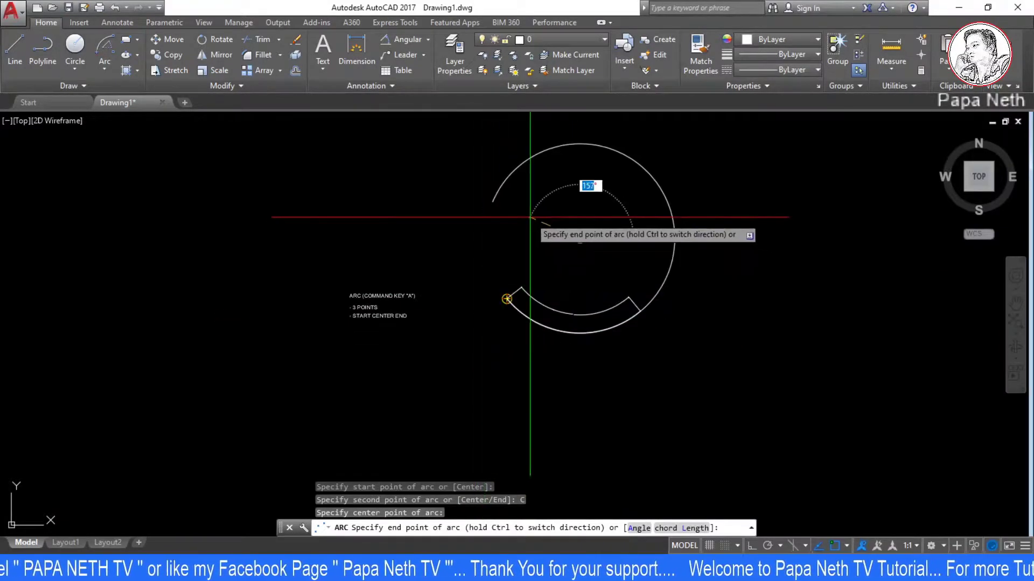
type("A")
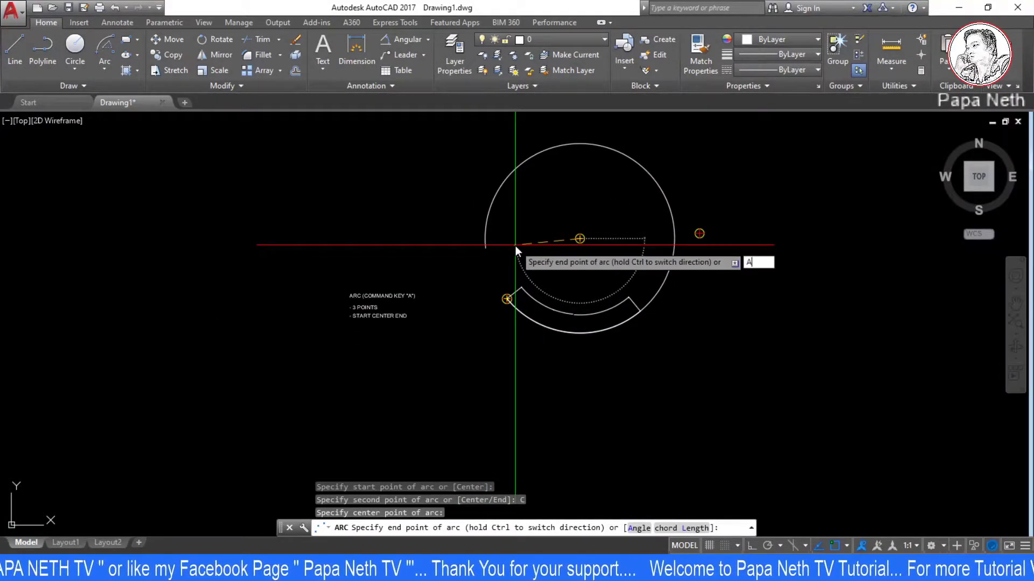
key("Return")
type("90")
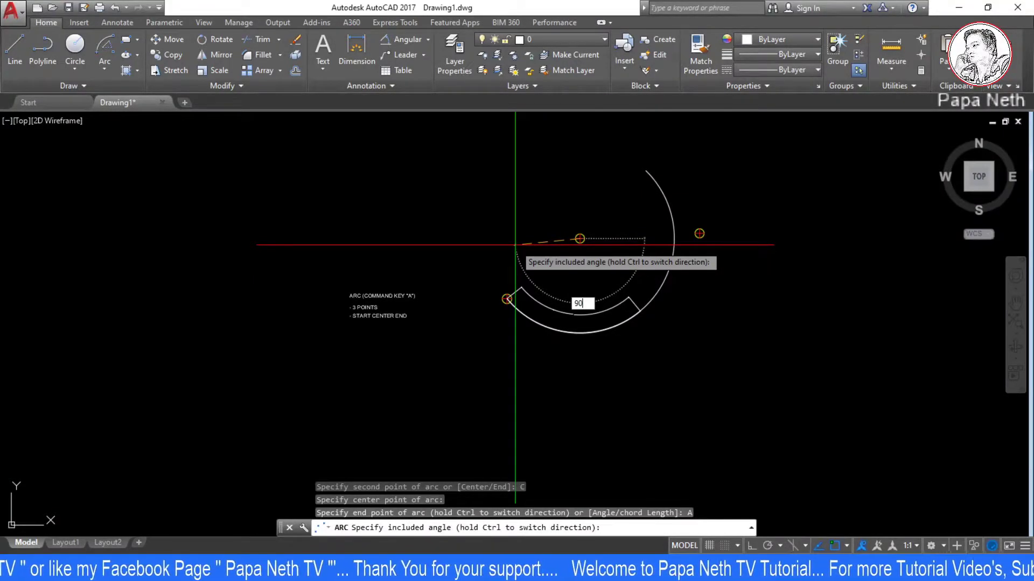
key("Return")
Step: Select the new 90° arc and delete it
scroll(598, 318, "up", 2)
left_click(600, 313)
type("E")
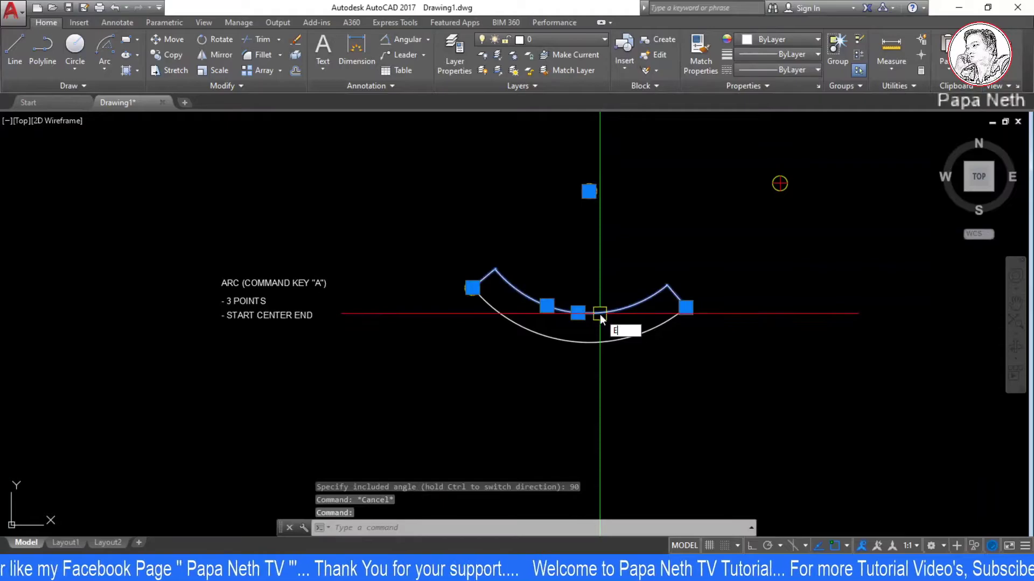
key("Escape")
scroll(581, 335, "up", 3)
left_click(565, 355)
key("Escape")
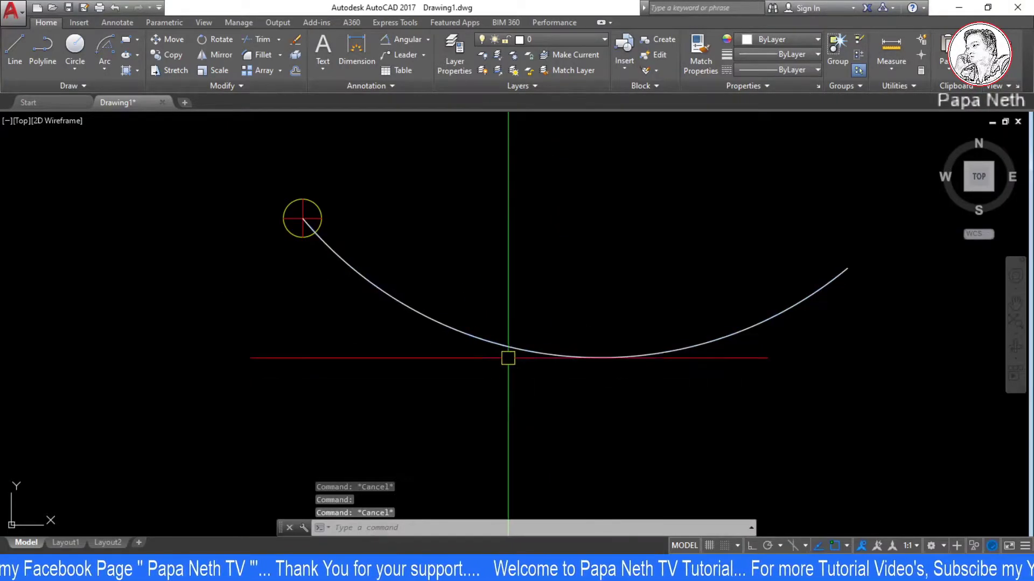
left_click(500, 349)
key("Escape")
left_click(488, 351)
key("Delete")
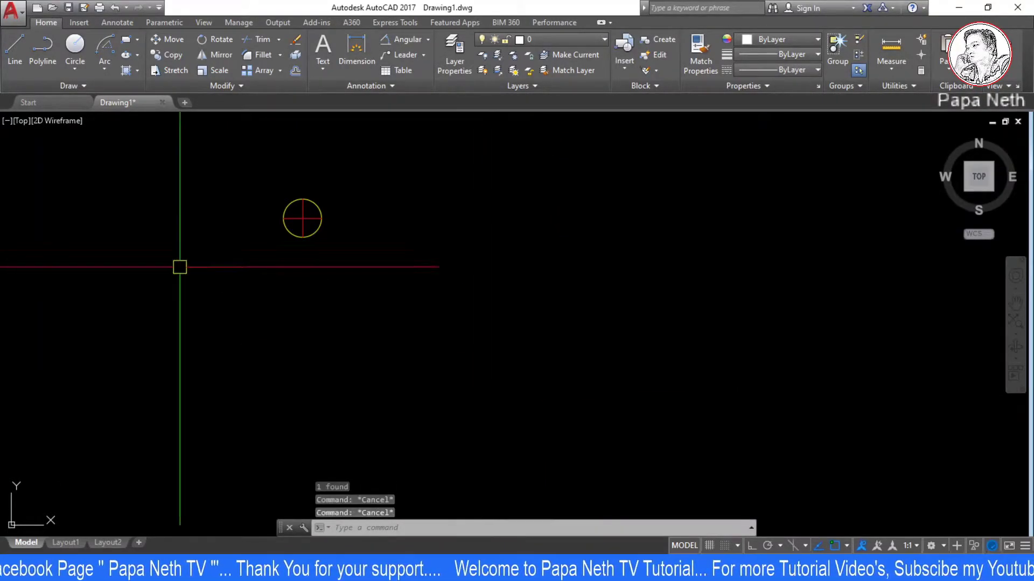
Step: Start a new arc at the lower-left marked point
left_click(105, 69)
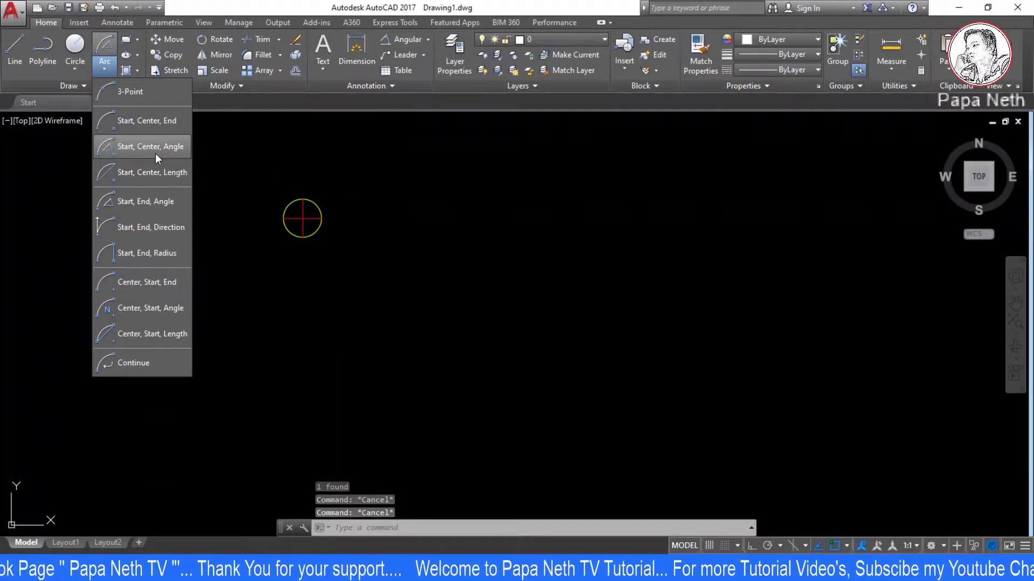
key("Escape")
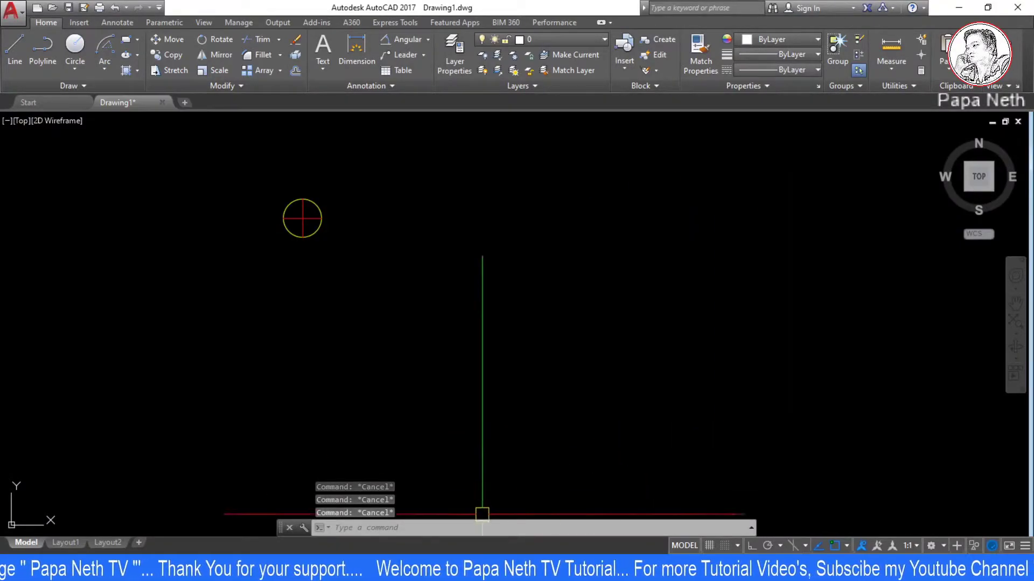
type("a")
key("Return")
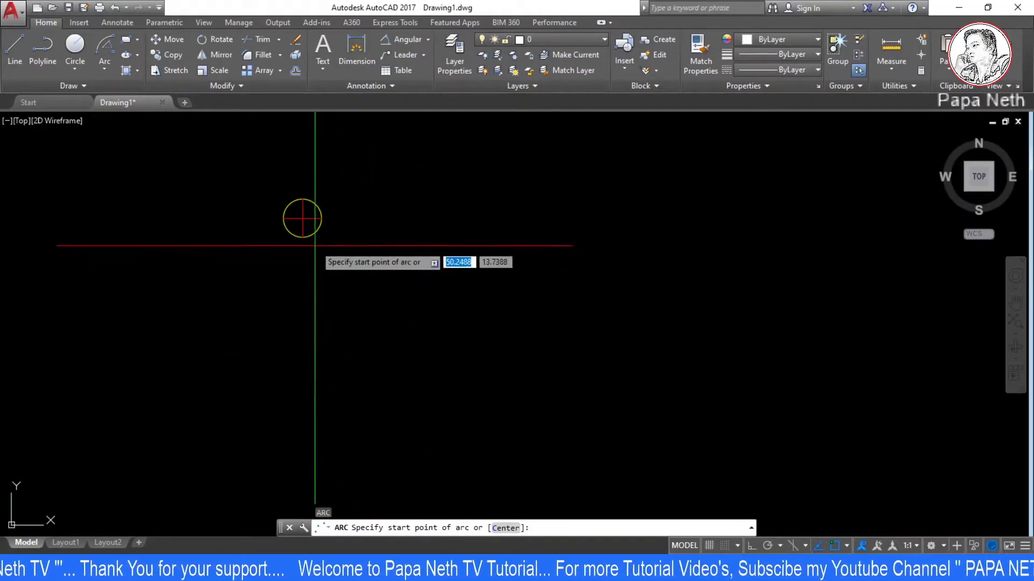
left_click(302, 218)
scroll(393, 312, "down", 4)
scroll(427, 295, "up", 1)
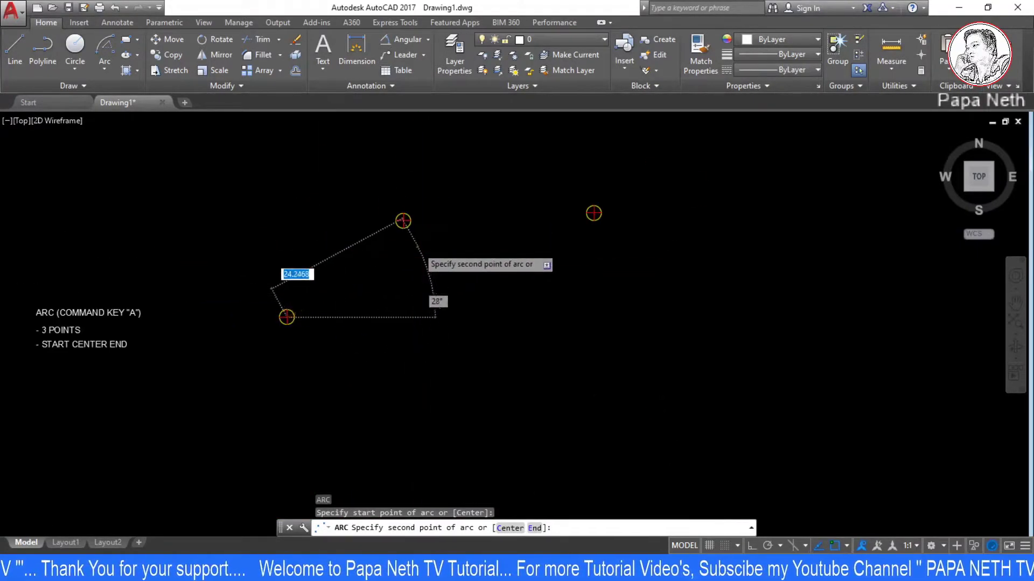
scroll(417, 247, "up", 5)
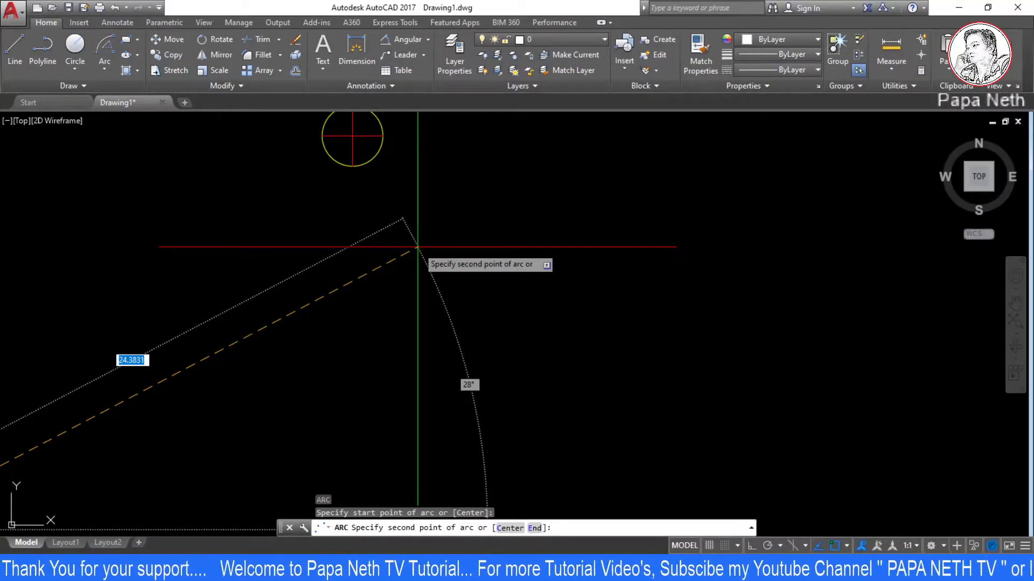
Step: Centre the arc on the middle marked point with a 90° included angle
type("c")
key("Return")
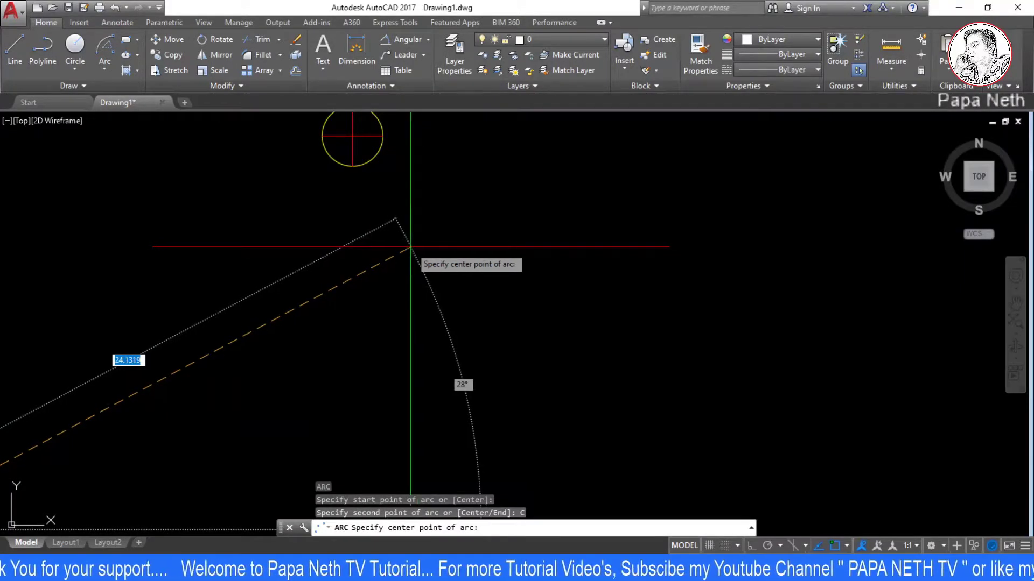
left_click(353, 136)
scroll(451, 226, "down", 5)
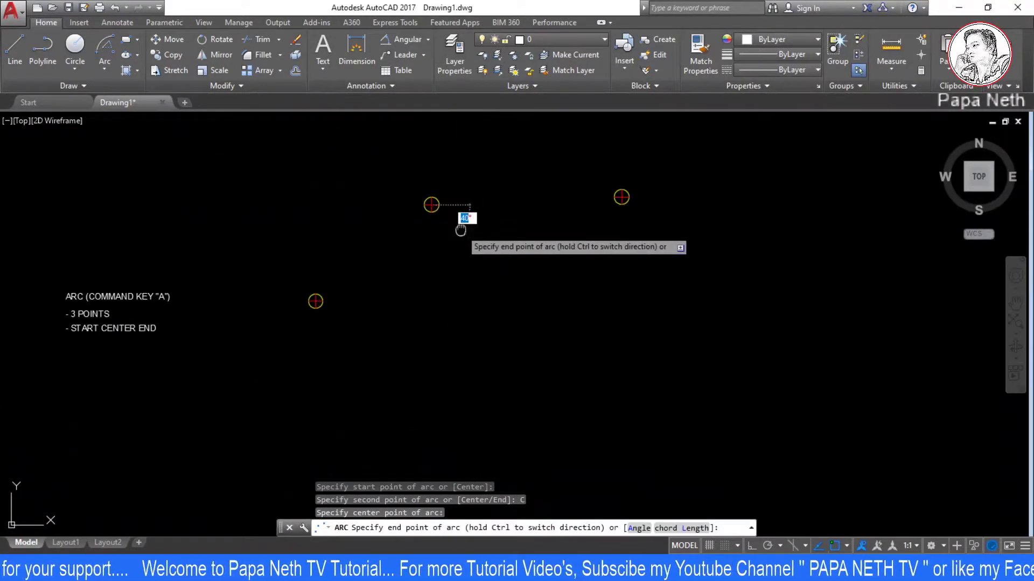
type("A")
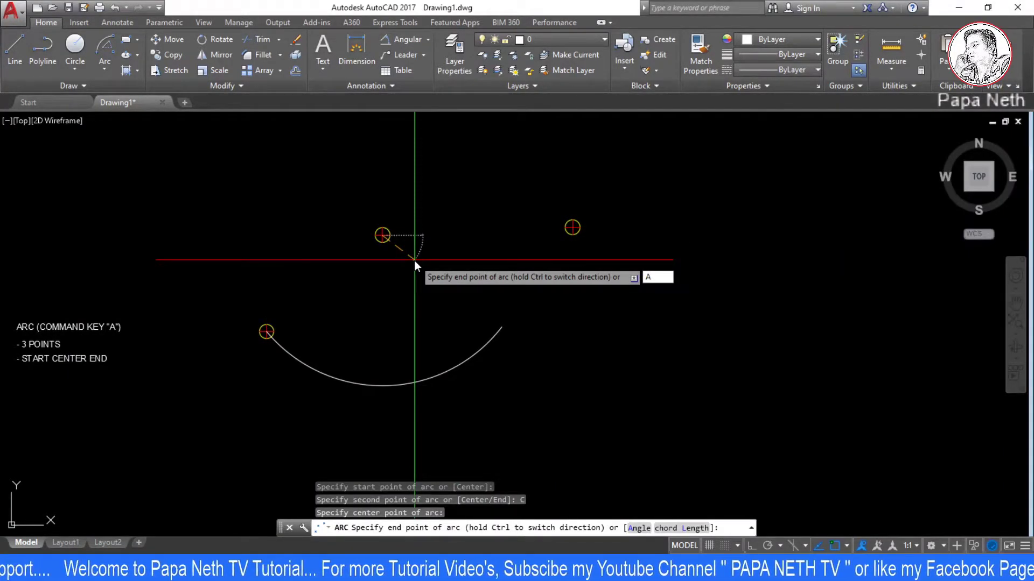
key("Return")
type("90")
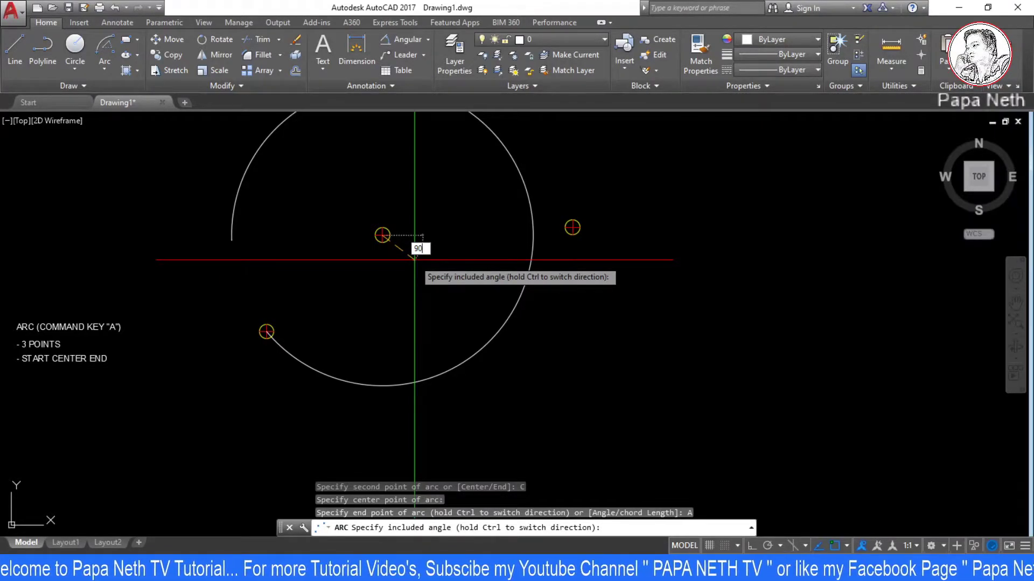
key("Return")
key("Escape")
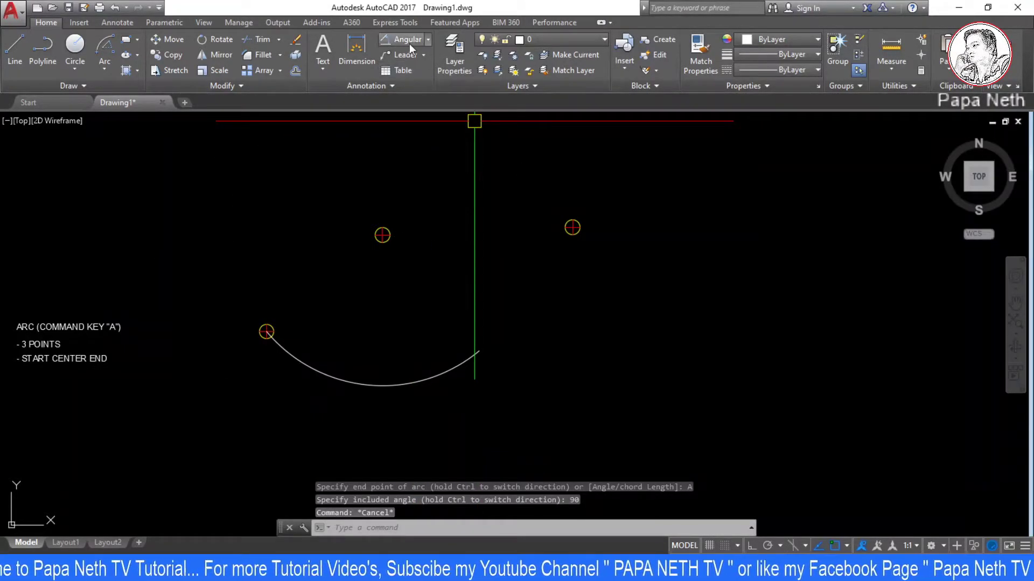
Step: Dimension the new arc's 90° angle
left_click(409, 44)
left_click(357, 383)
scroll(388, 348, "up", 2)
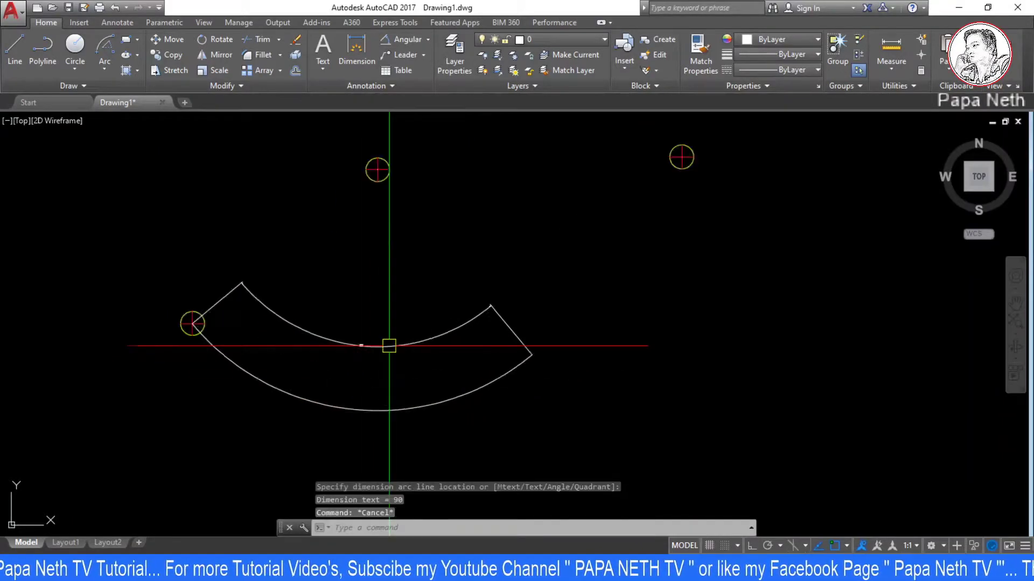
scroll(388, 346, "up", 3)
scroll(290, 363, "down", 3)
scroll(409, 364, "down", 1)
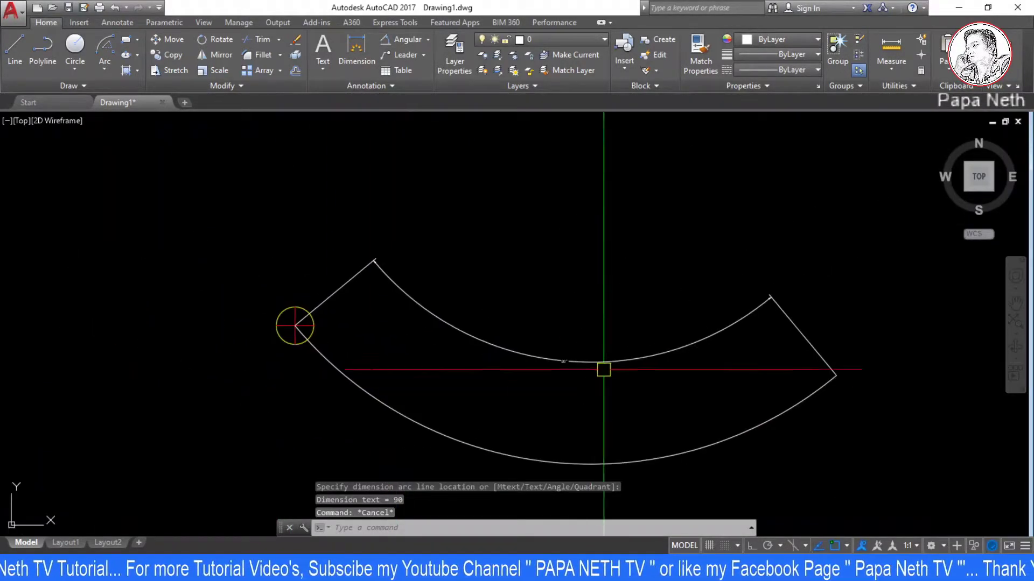
scroll(603, 365, "down", 2)
Step: Window-select both arcs and delete them
left_click(801, 218)
left_click(651, 410)
key("Delete")
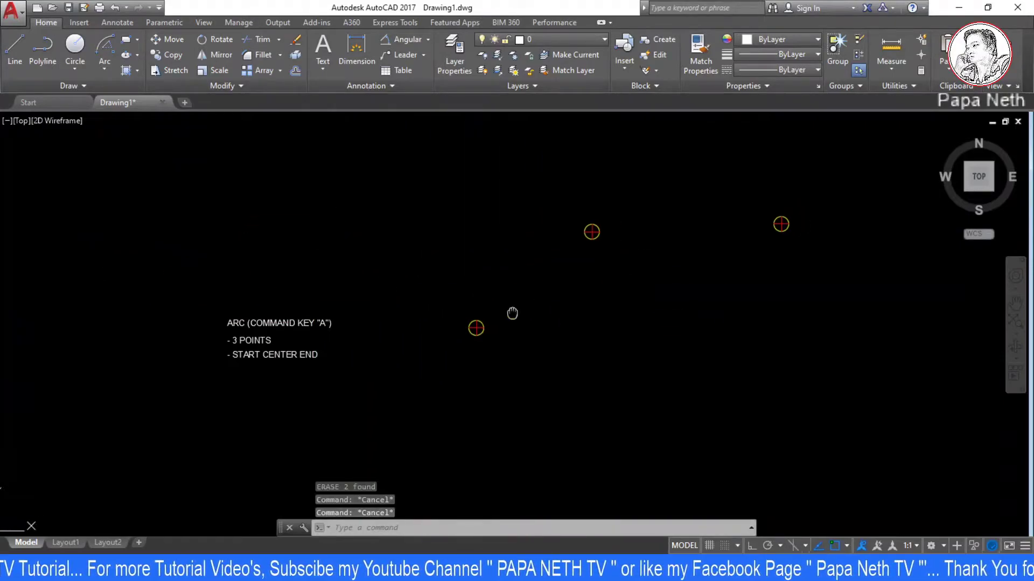
Step: Draw a Start-Center-Length arc from the lower-left point marker with chord length 25
middle_click_drag(512, 312, 469, 320)
left_click(107, 69)
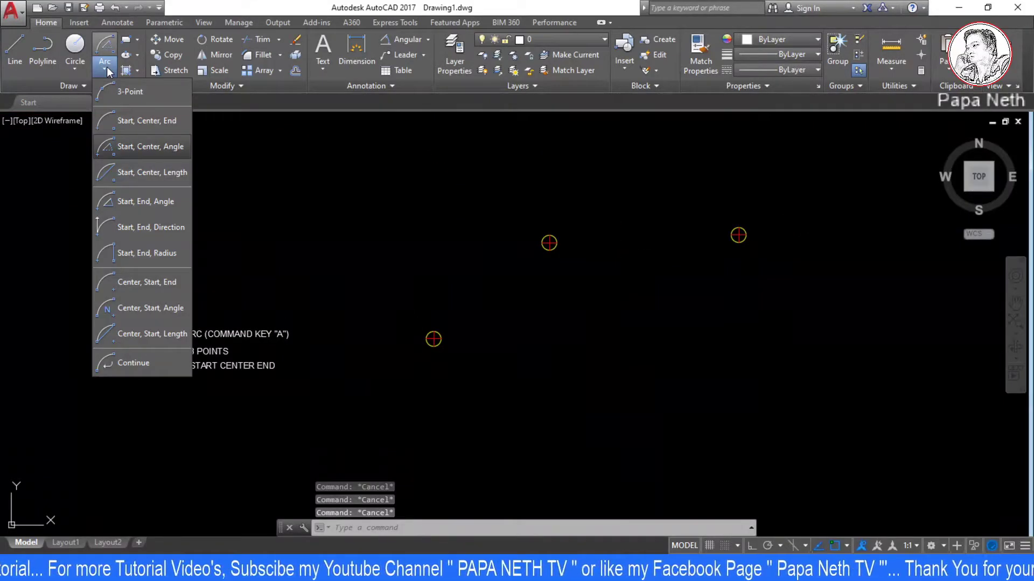
left_click(167, 178)
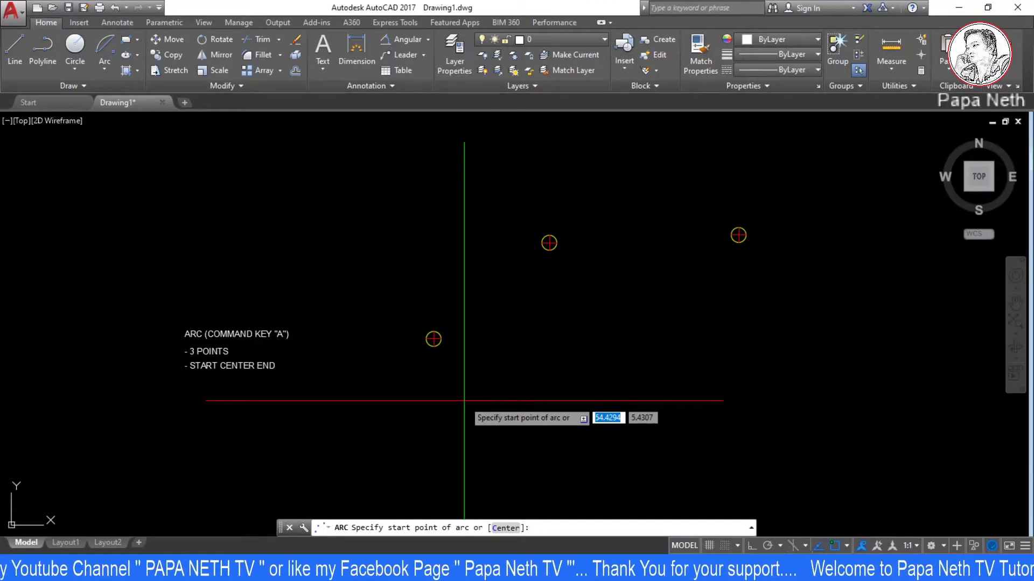
scroll(464, 400, "up", 4)
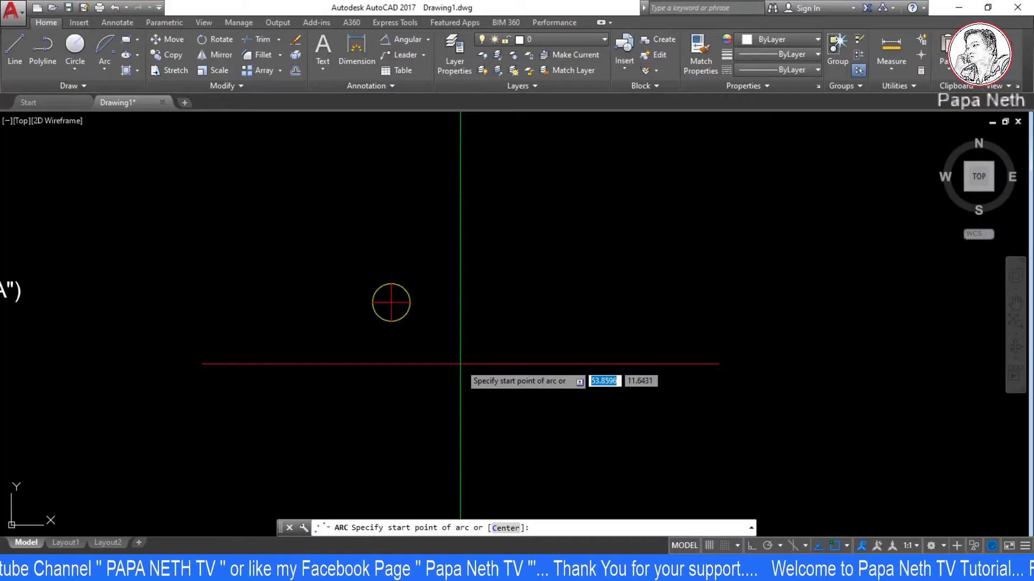
left_click(391, 302)
scroll(391, 377, "down", 4)
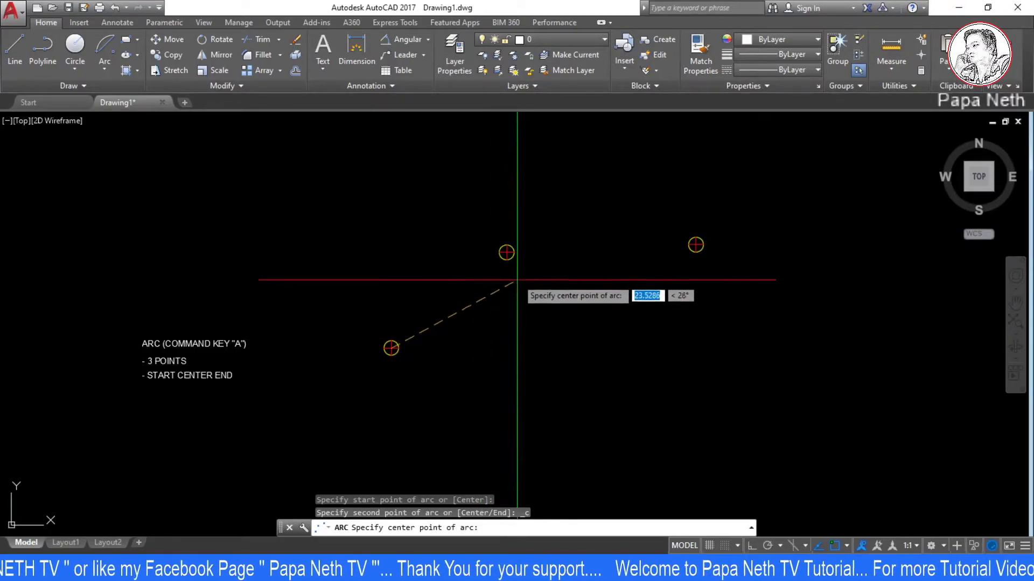
scroll(514, 277, "up", 2)
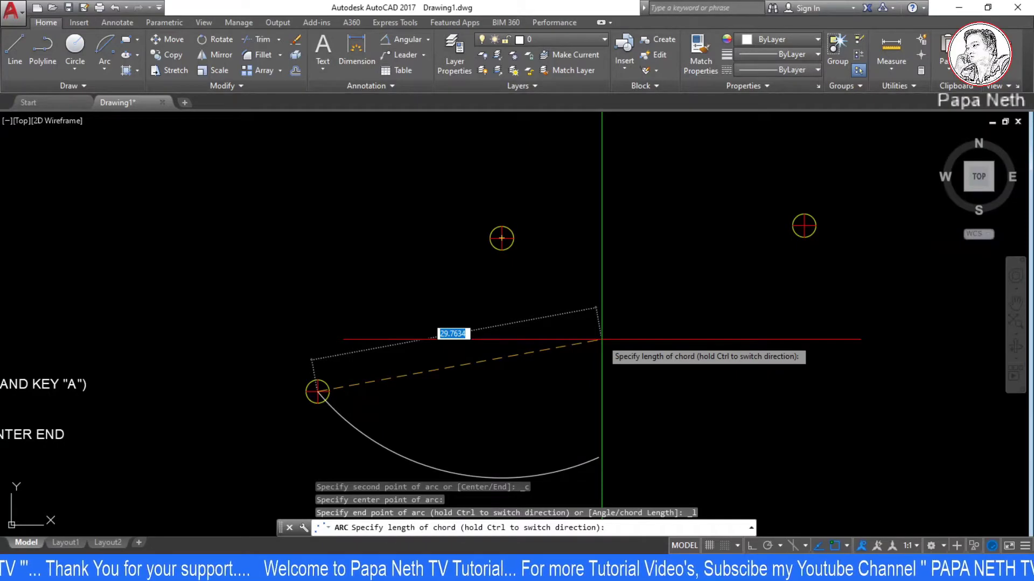
key("Return")
key("Escape")
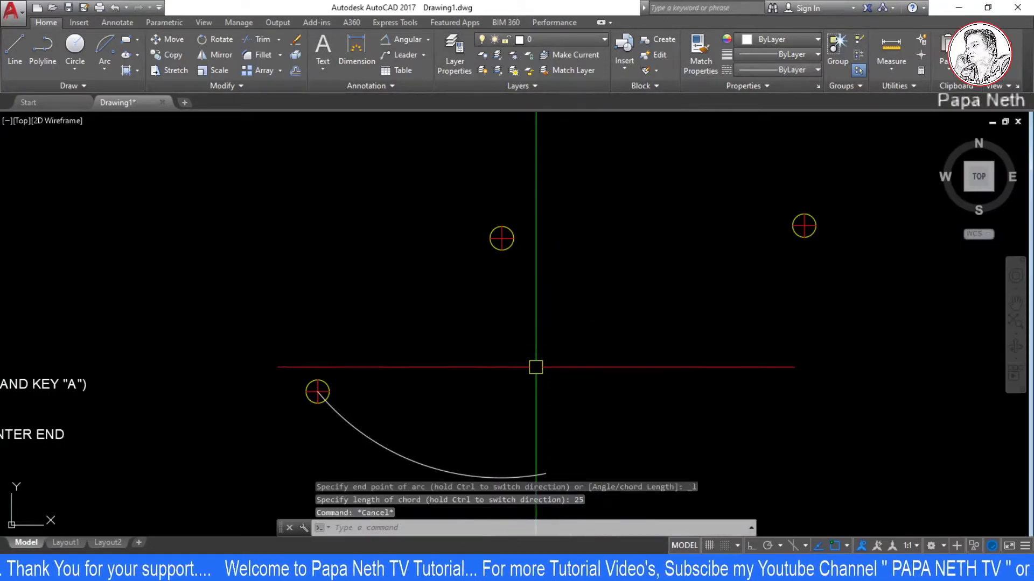
middle_click_drag(425, 258, 399, 166)
Step: Add an arc length dimension reading 26.2150 to the arc
left_click(429, 39)
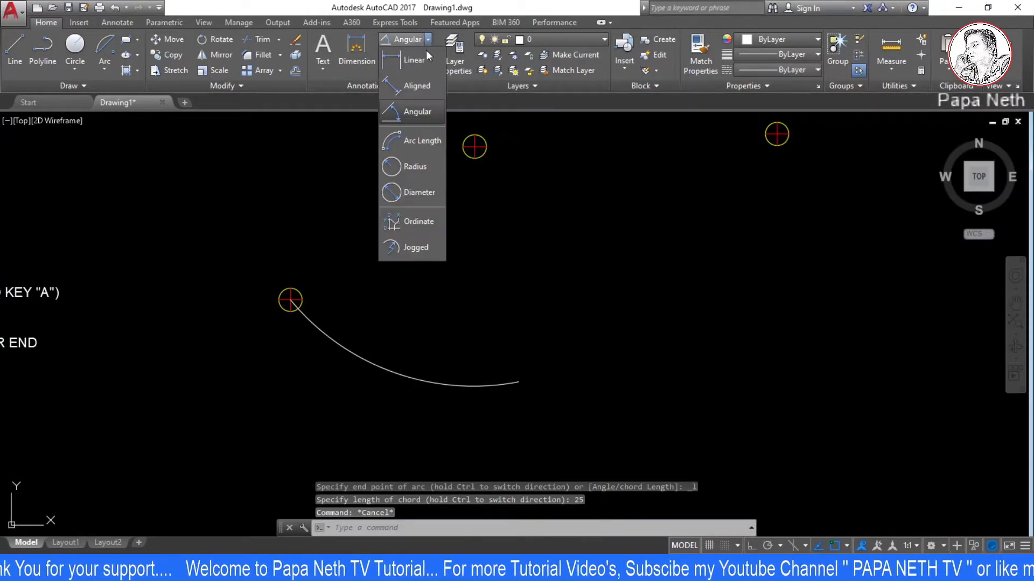
left_click(414, 144)
left_click(376, 364)
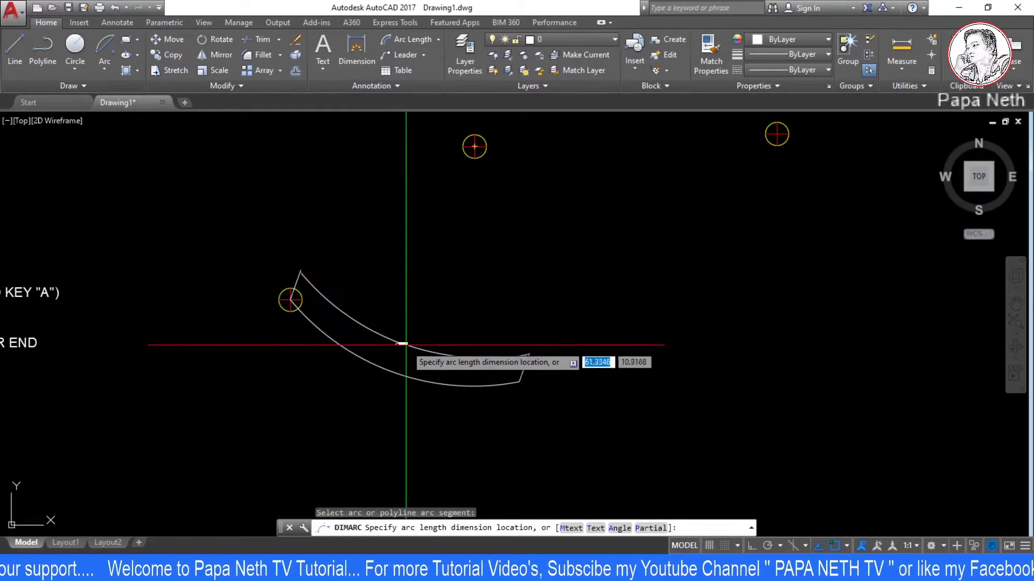
left_click(404, 347)
scroll(404, 350, "up", 3)
scroll(484, 346, "down", 3)
scroll(484, 346, "up", 4)
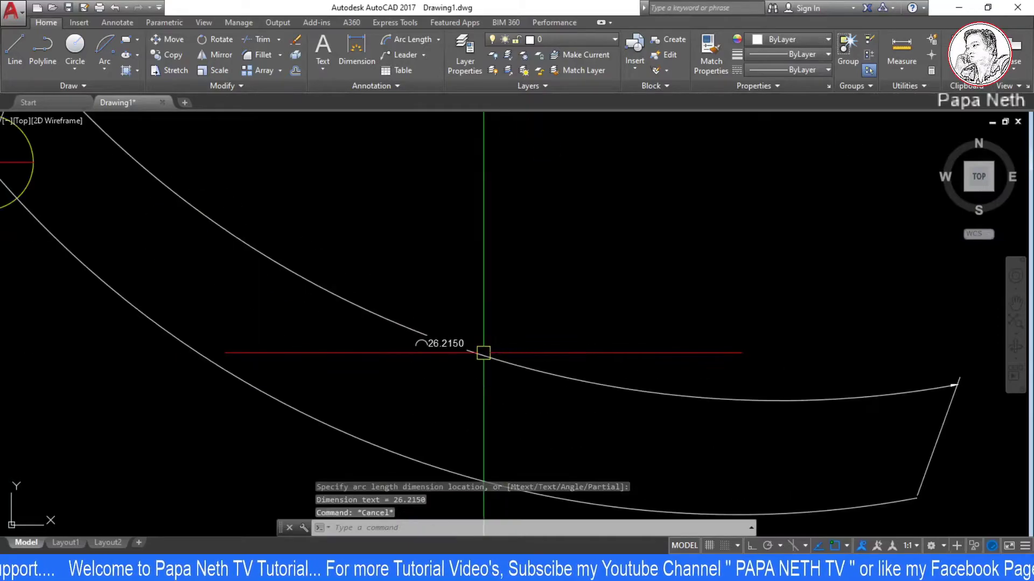
Step: Erase the 26.2150 arc length dimension
left_click(481, 350)
key("Escape")
left_click(490, 354)
type("E")
key("Return")
scroll(490, 354, "down", 3)
Step: List the arc's properties with LS to confirm its length
left_click(697, 220)
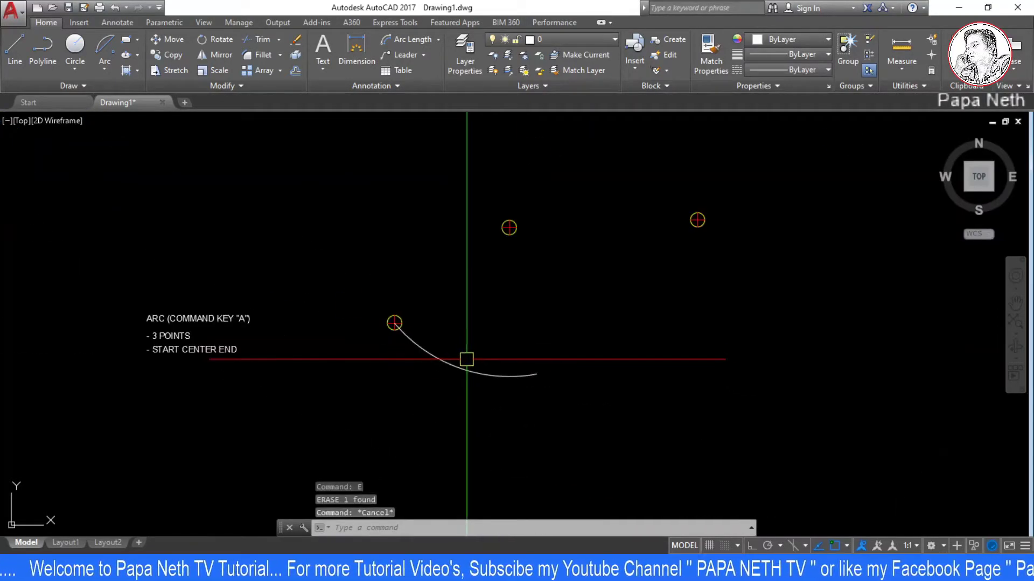
left_click(441, 386)
type("LS")
key("Return")
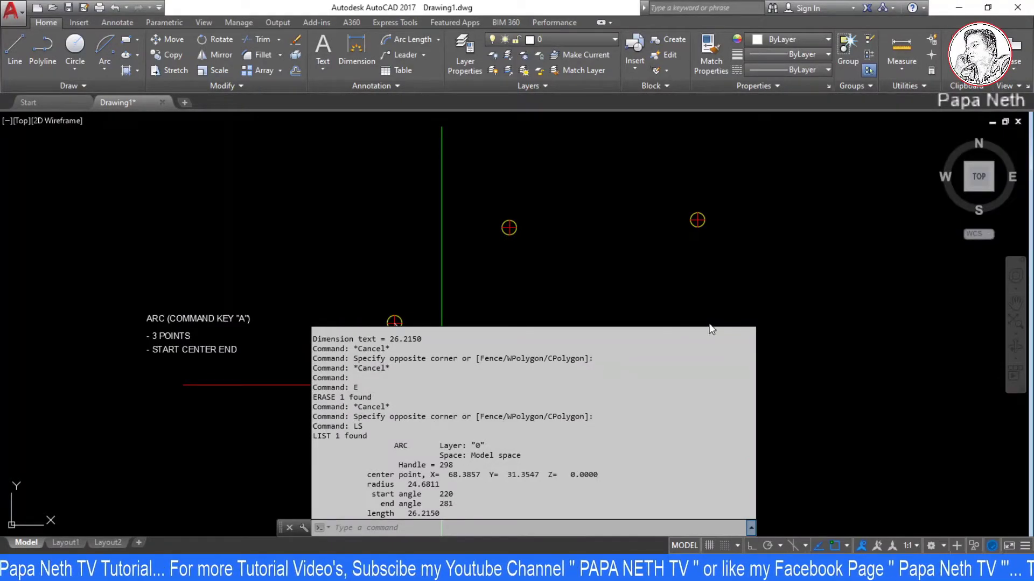
key("Escape")
Step: Erase the arc, leaving only the point markers
scroll(522, 388, "up", 3)
scroll(546, 396, "down", 1)
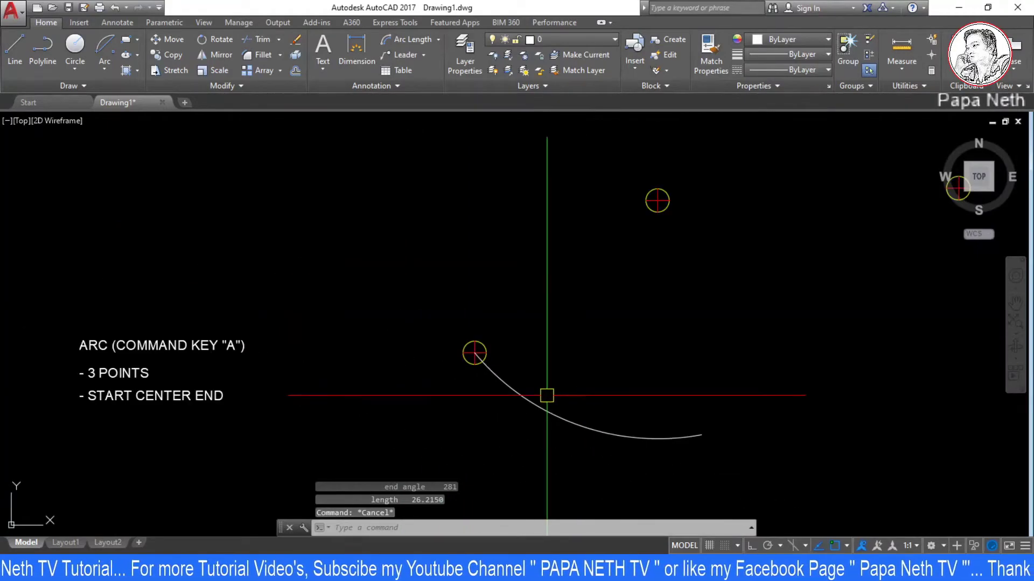
left_click(533, 404)
key("Escape")
left_click(525, 401)
type("E")
key("Return")
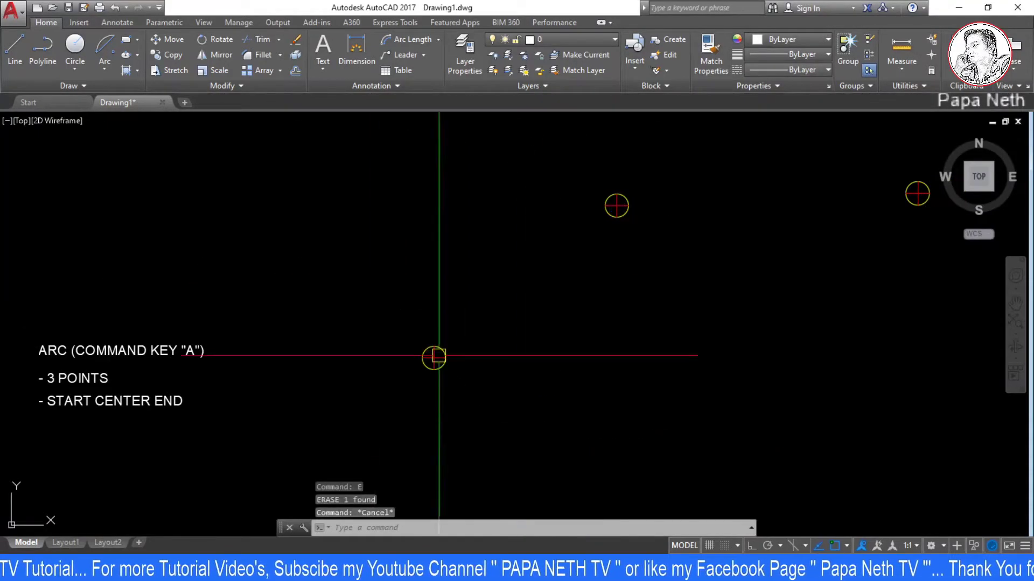
key("Escape")
left_click(104, 68)
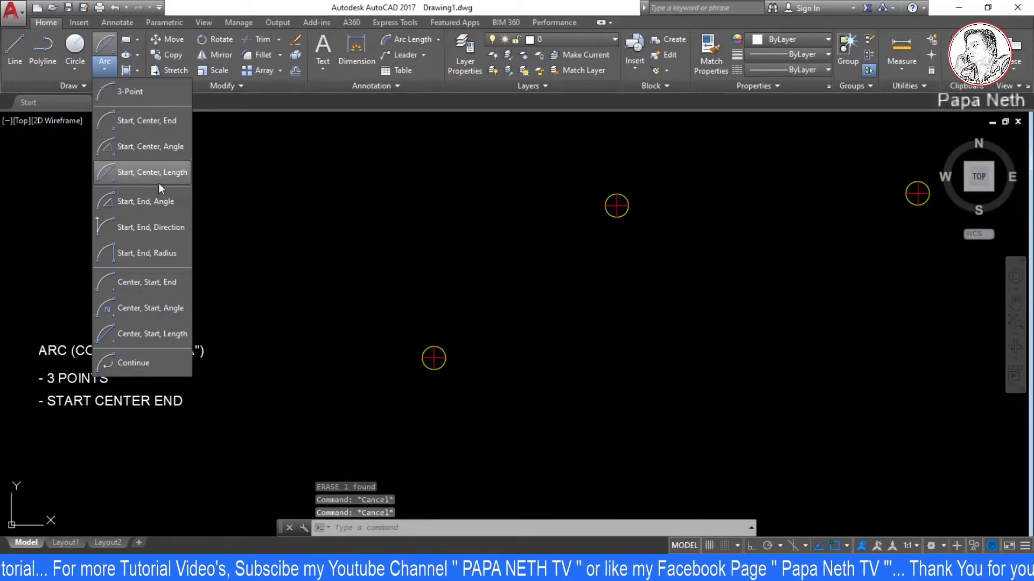
left_click(159, 183)
scroll(446, 383, "up", 5)
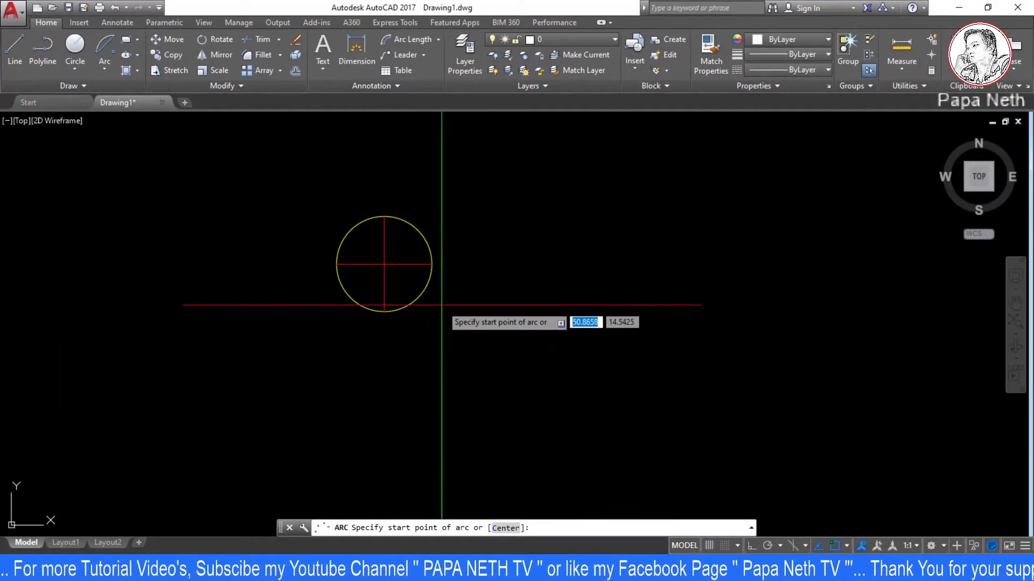
left_click(102, 69)
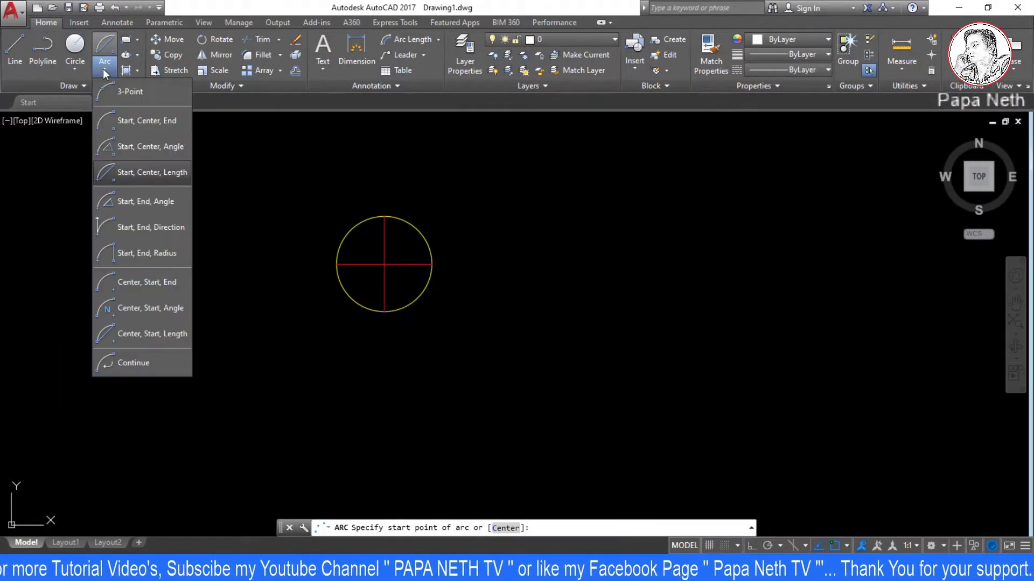
left_click(167, 176)
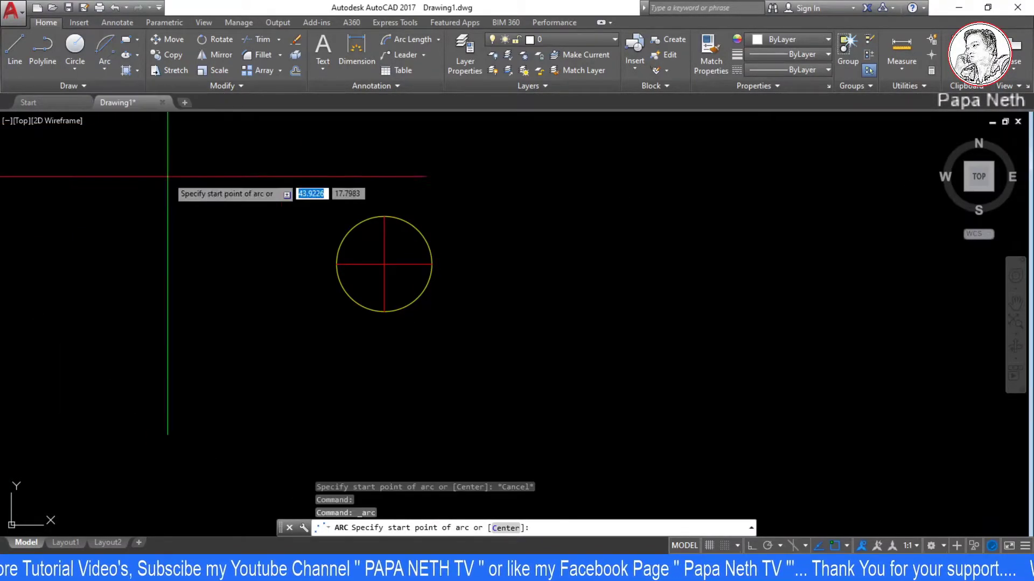
scroll(447, 312, "down", 5)
left_click(426, 298)
middle_click_drag(531, 318, 479, 341)
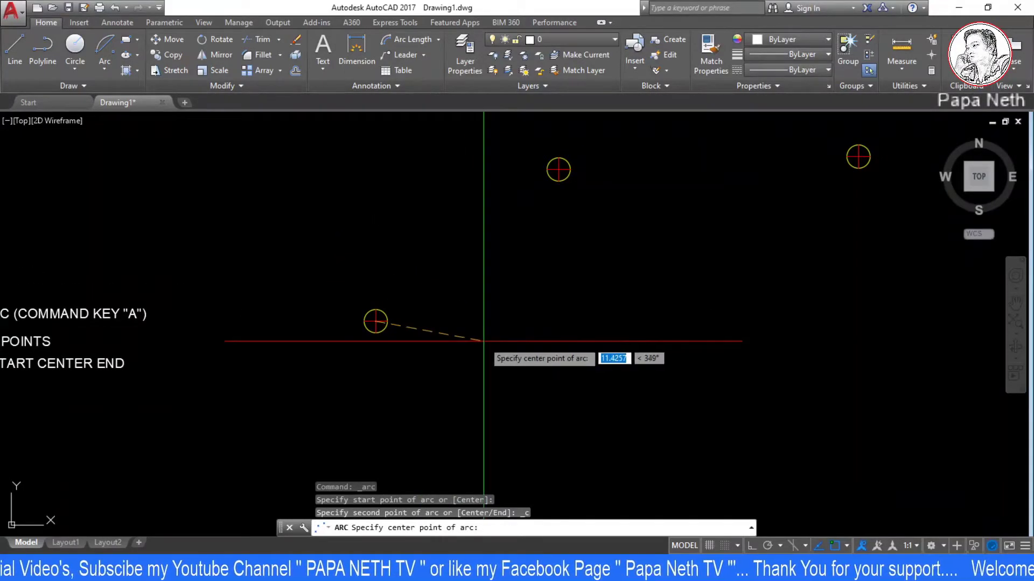
left_click(558, 169)
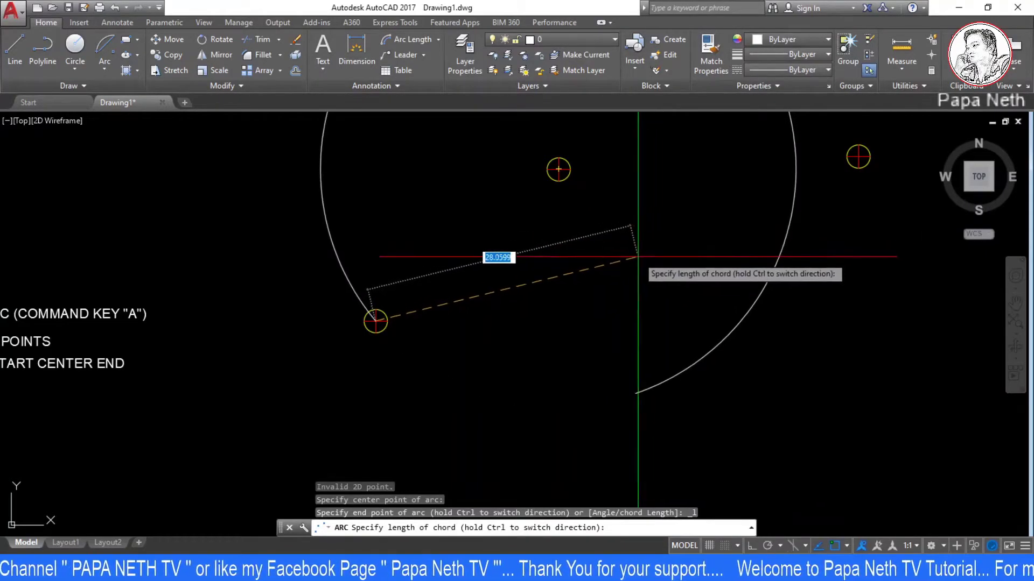
scroll(598, 250, "down", 5)
scroll(660, 249, "up", 2)
scroll(676, 214, "up", 2)
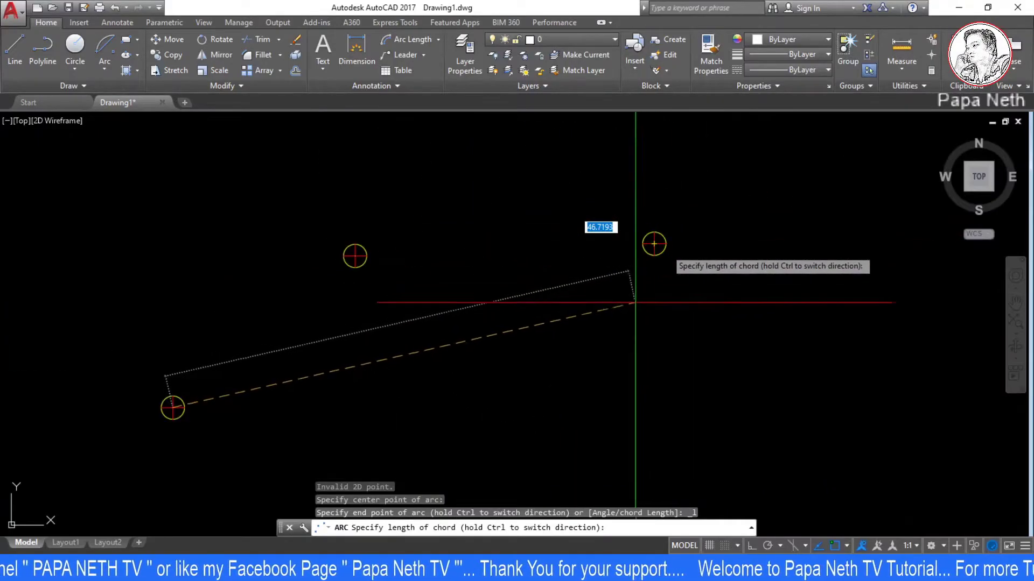
scroll(632, 300, "up", 2)
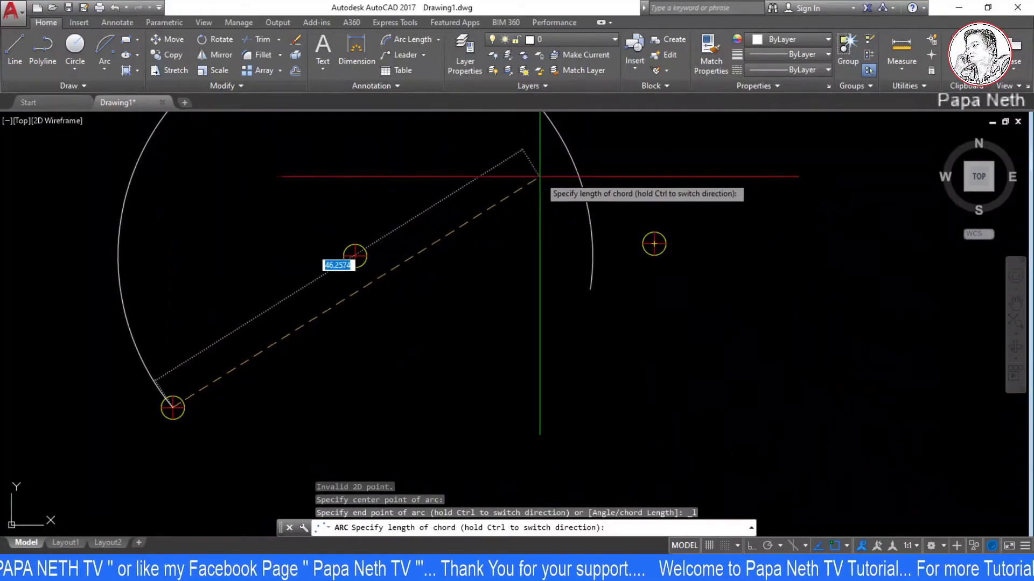
scroll(543, 277, "down", 5)
scroll(564, 323, "up", 5)
scroll(553, 341, "down", 2)
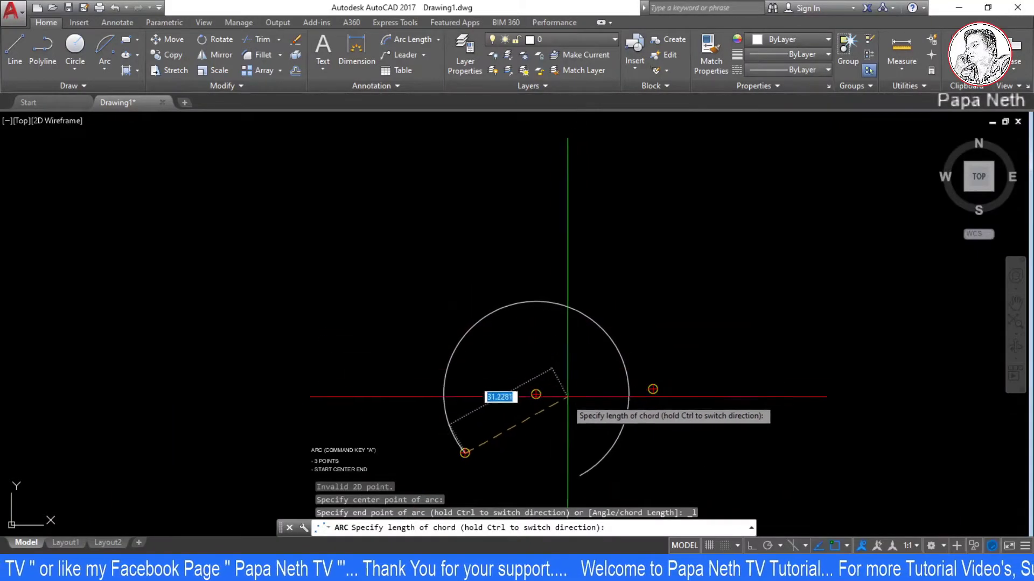
scroll(572, 356, "down", 2)
middle_click_drag(572, 356, 565, 257)
scroll(565, 256, "up", 2)
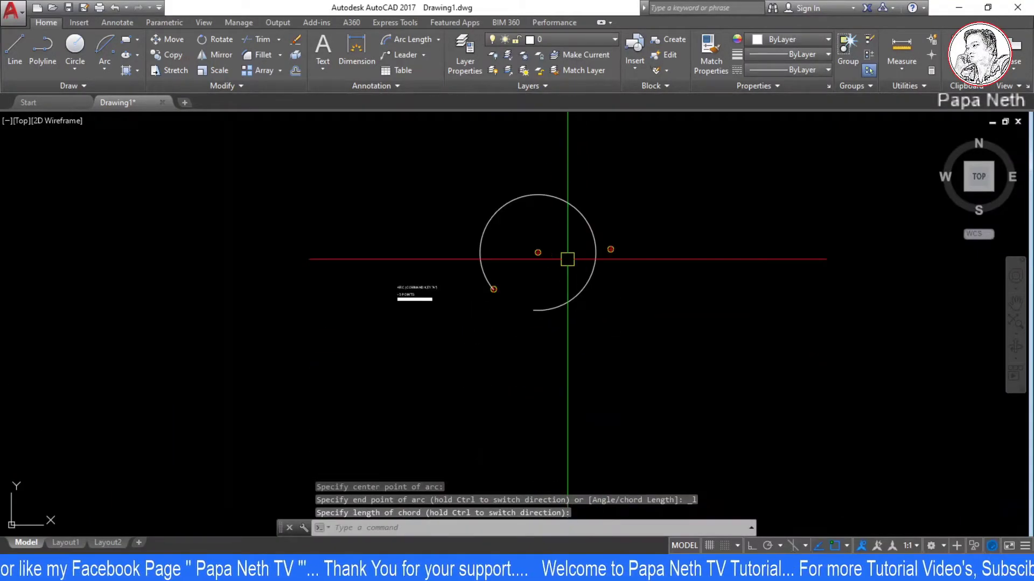
scroll(579, 283, "down", 1)
key("Escape")
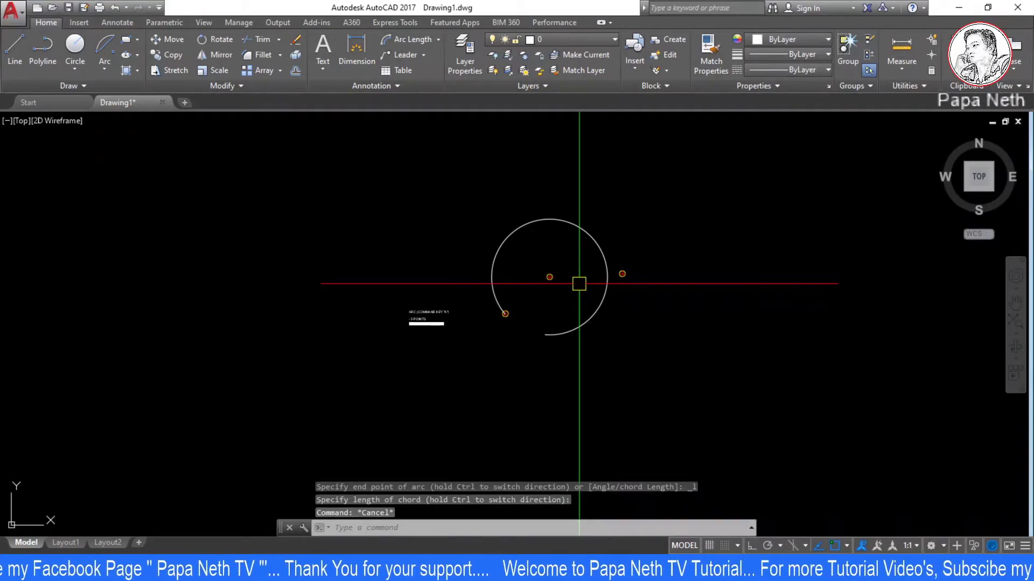
scroll(588, 266, "up", 3)
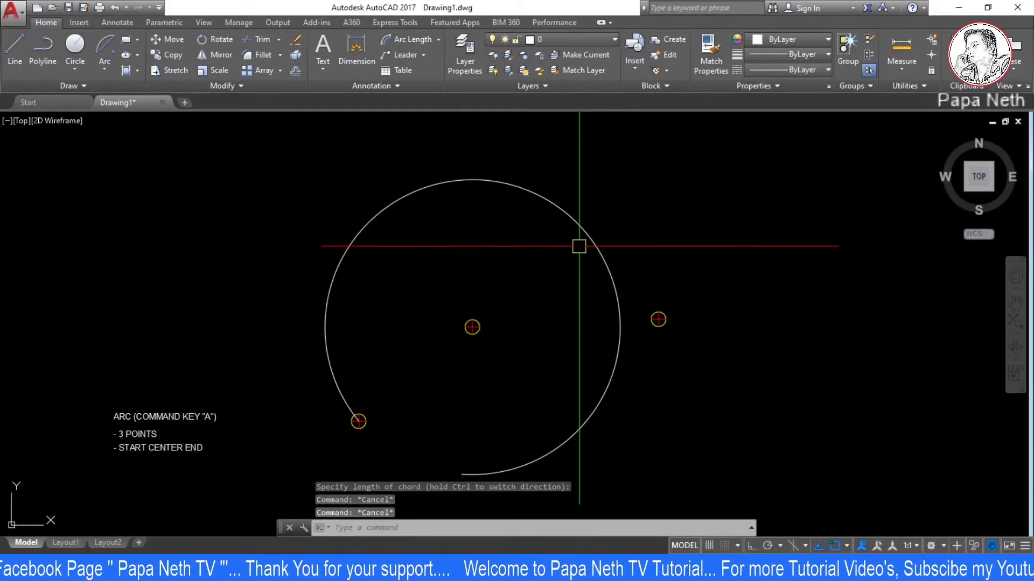
left_click(580, 248)
type("e")
key("Return")
key("Escape")
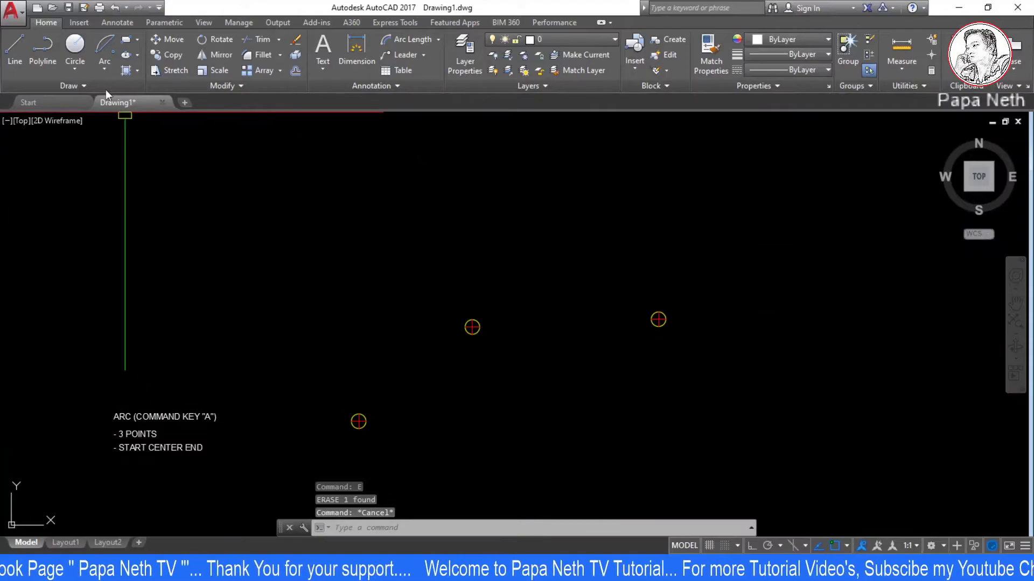
Step: Try the Arc dropdown, cancel it, and restart the ARC command awaiting a start point
left_click(106, 70)
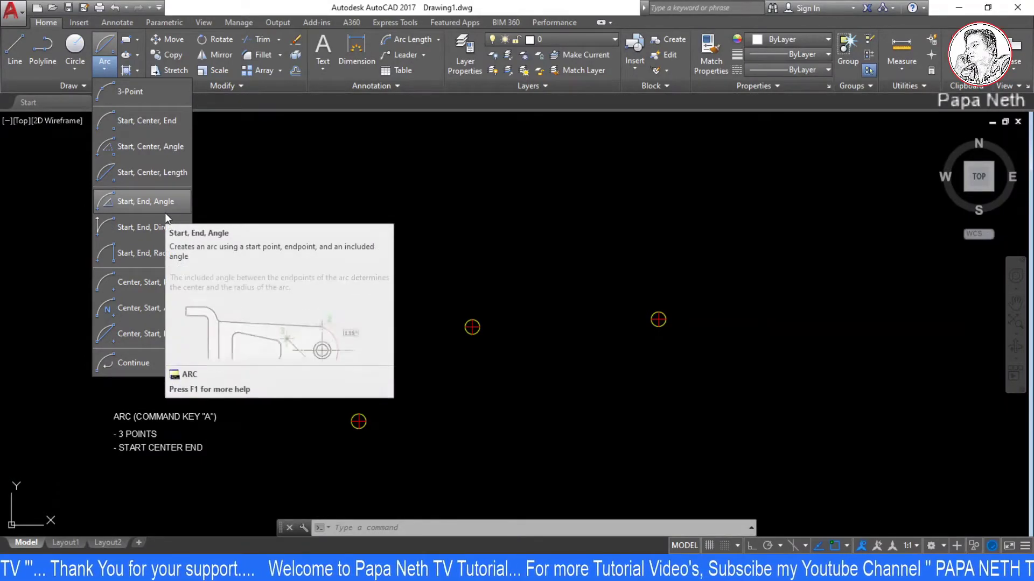
mouse_move(145, 201)
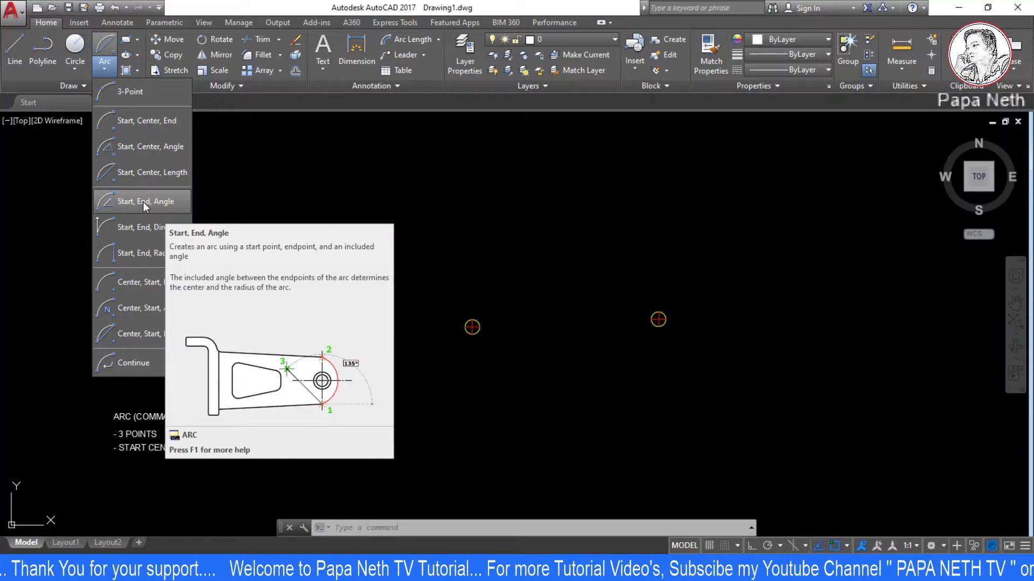
left_click(143, 201)
key("Escape")
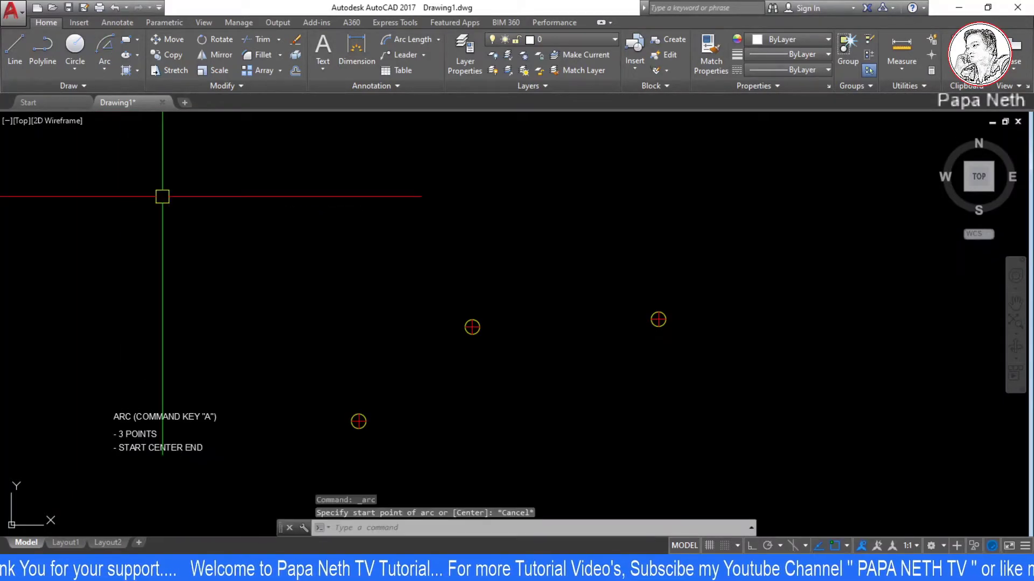
left_click(104, 69)
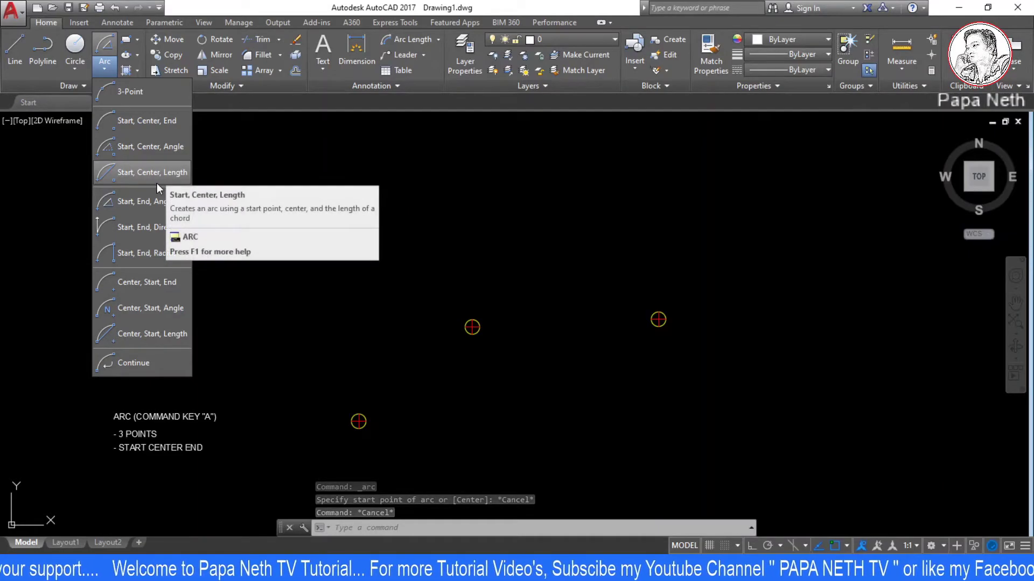
key("Escape")
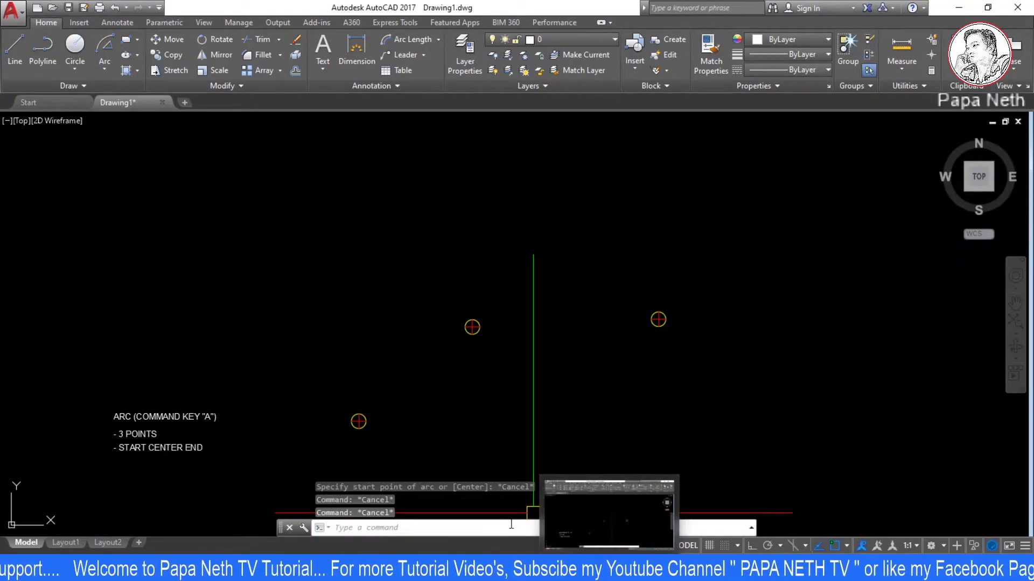
type("A")
key("Return")
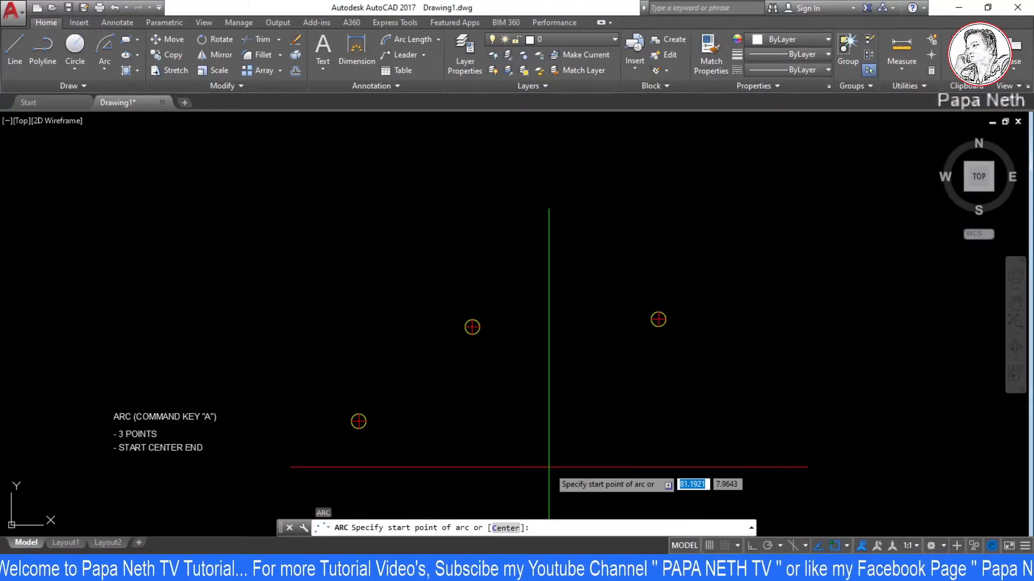
type("C")
key("Return")
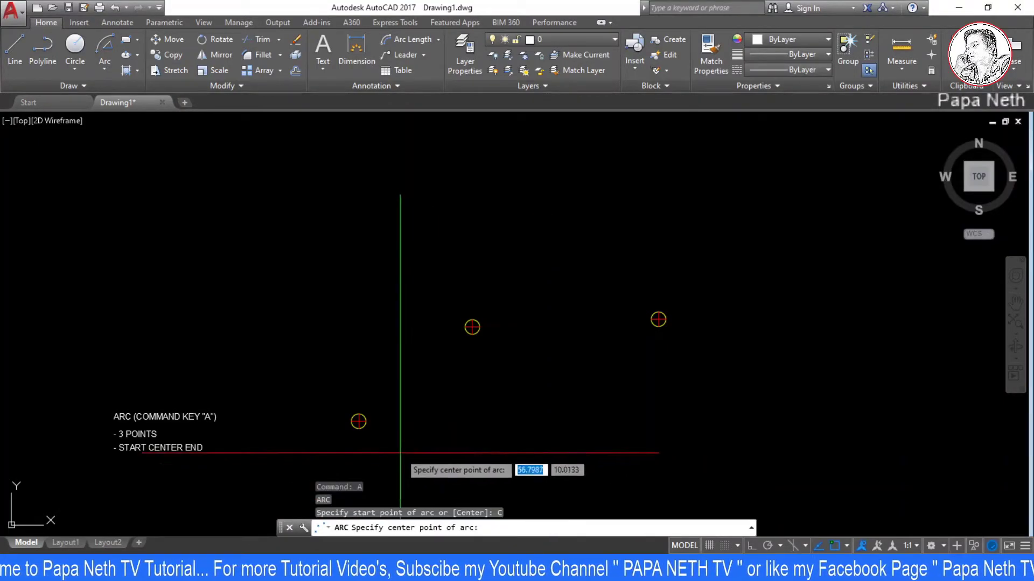
key("Escape")
left_click(108, 67)
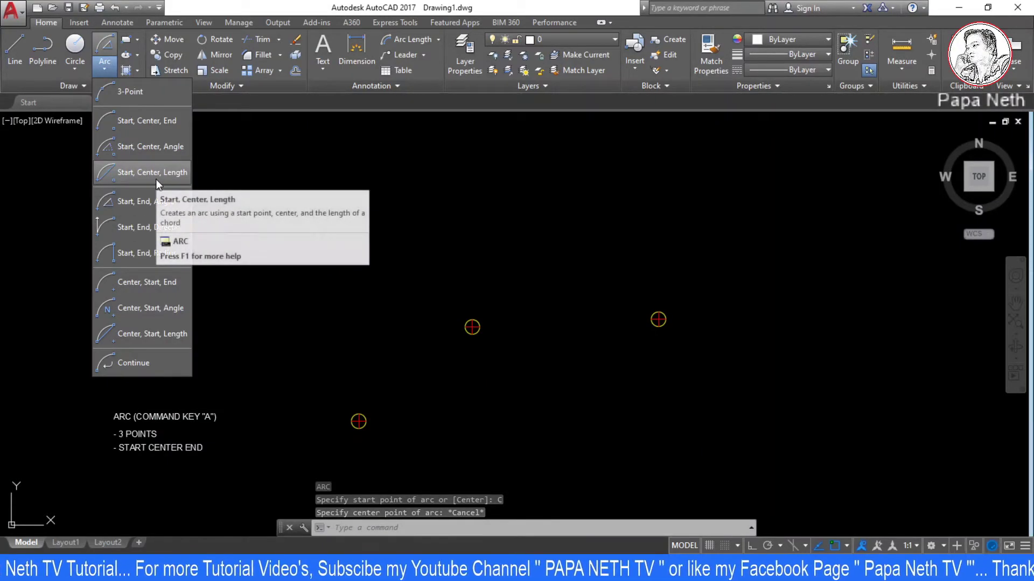
left_click(440, 174)
key("Escape")
key("Escape")
type("a")
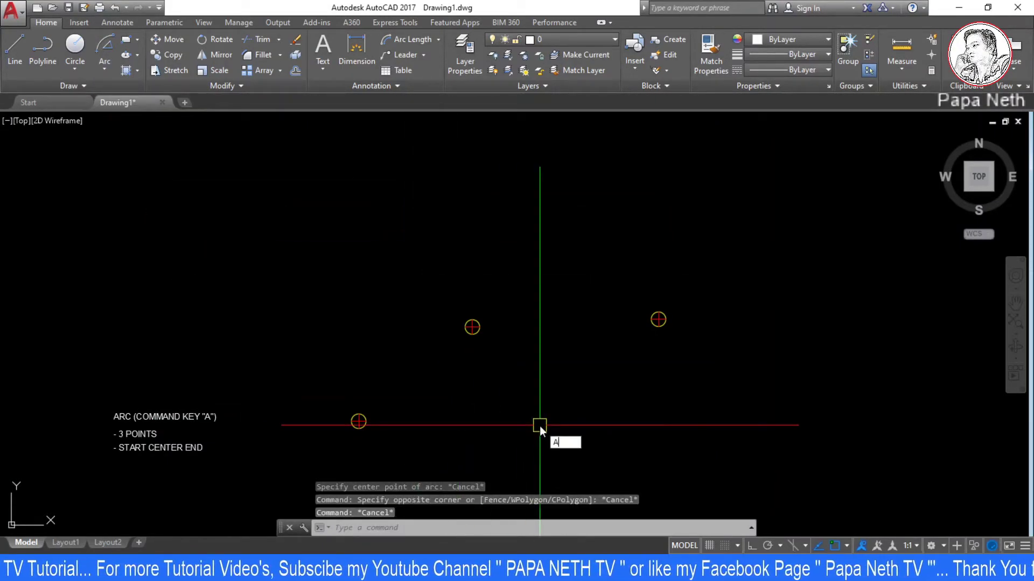
key("Return")
scroll(357, 420, "up", 2)
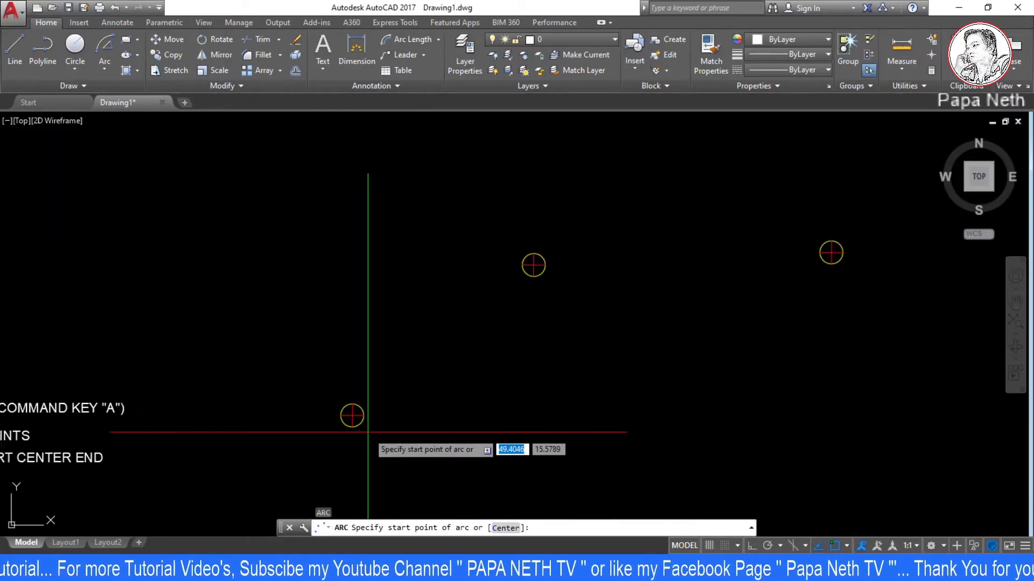
scroll(353, 415, "up", 2)
scroll(339, 406, "down", 2)
left_click(380, 419)
scroll(444, 443, "down", 2)
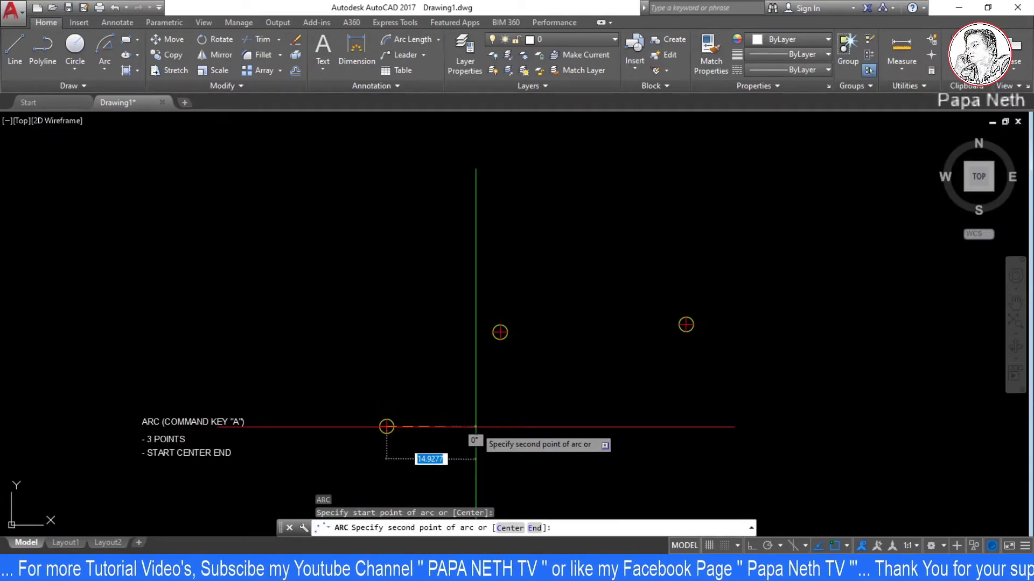
type("c")
key("Return")
scroll(505, 345, "up", 4)
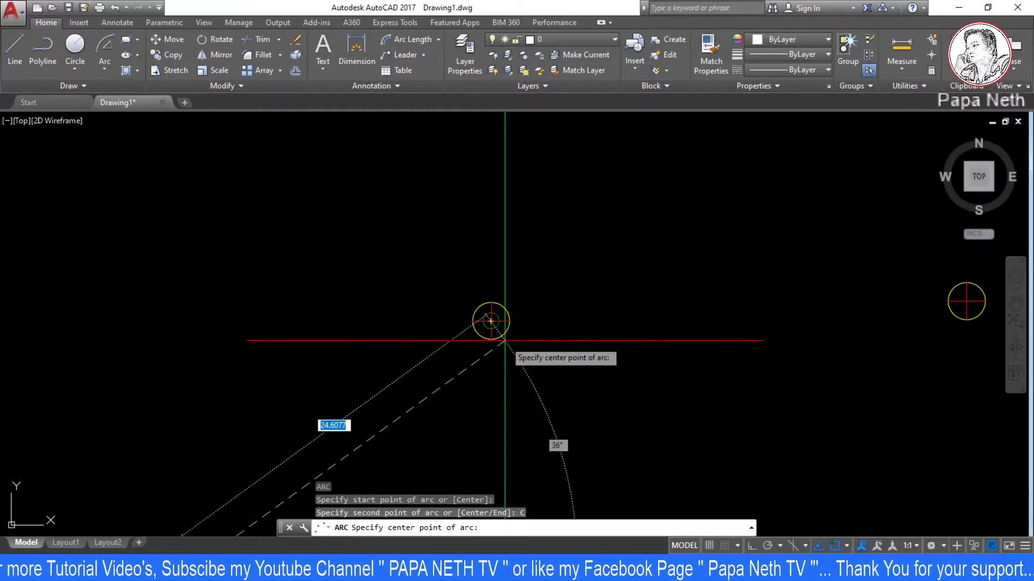
left_click(504, 340)
scroll(554, 369, "down", 2)
scroll(554, 375, "down", 2)
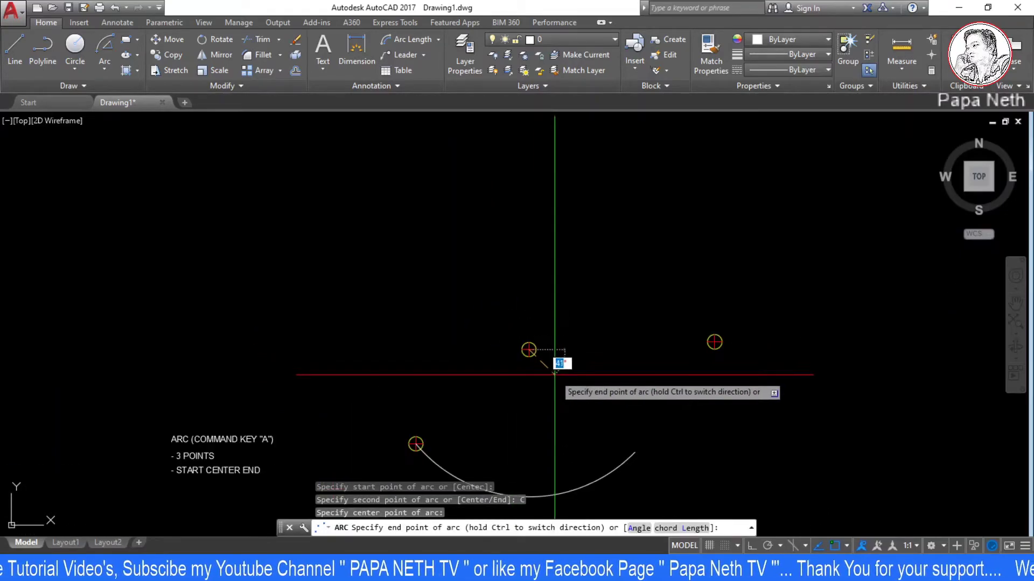
middle_click_drag(554, 375, 514, 281)
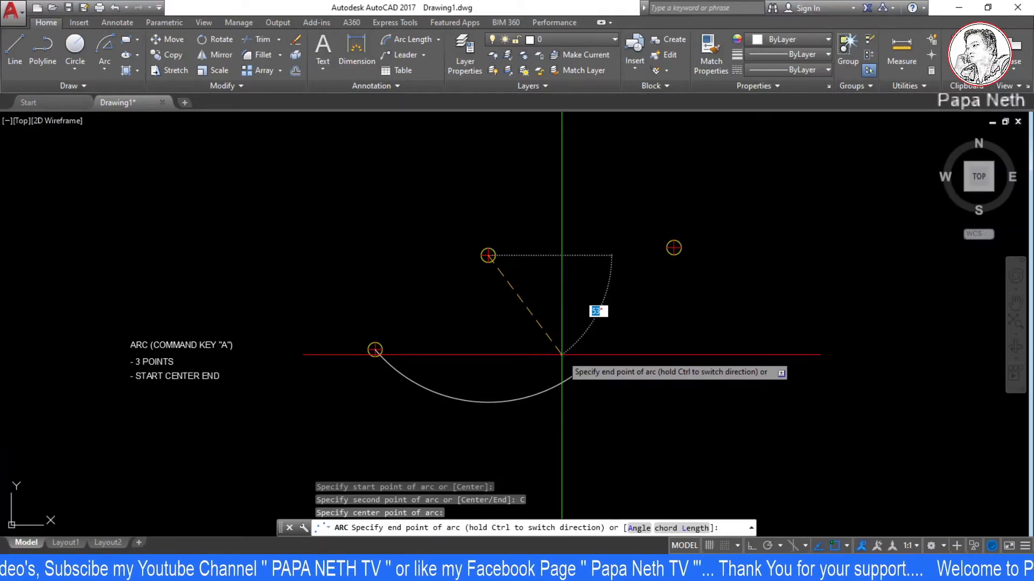
type("l")
key("Return")
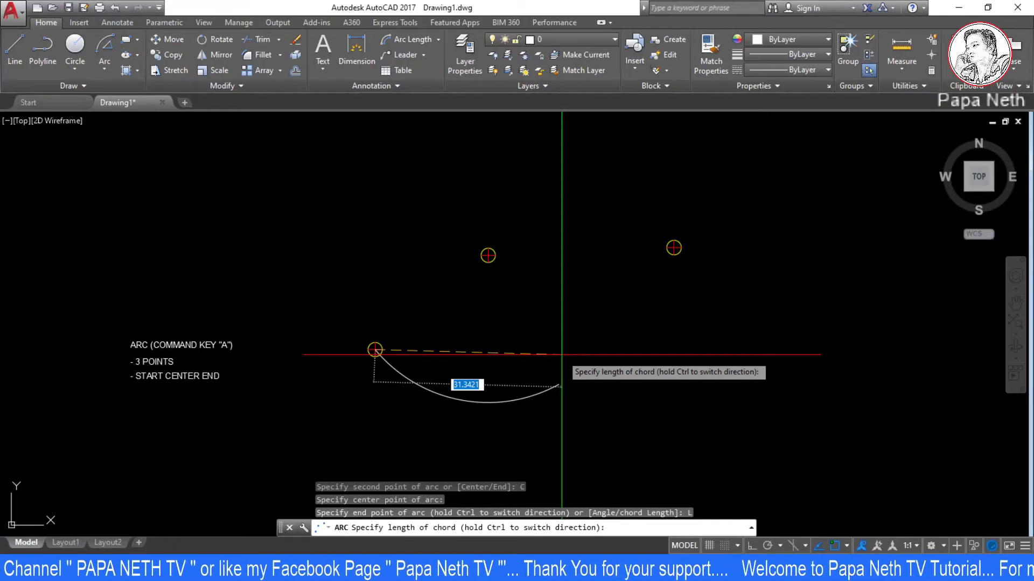
type("50")
key("Return")
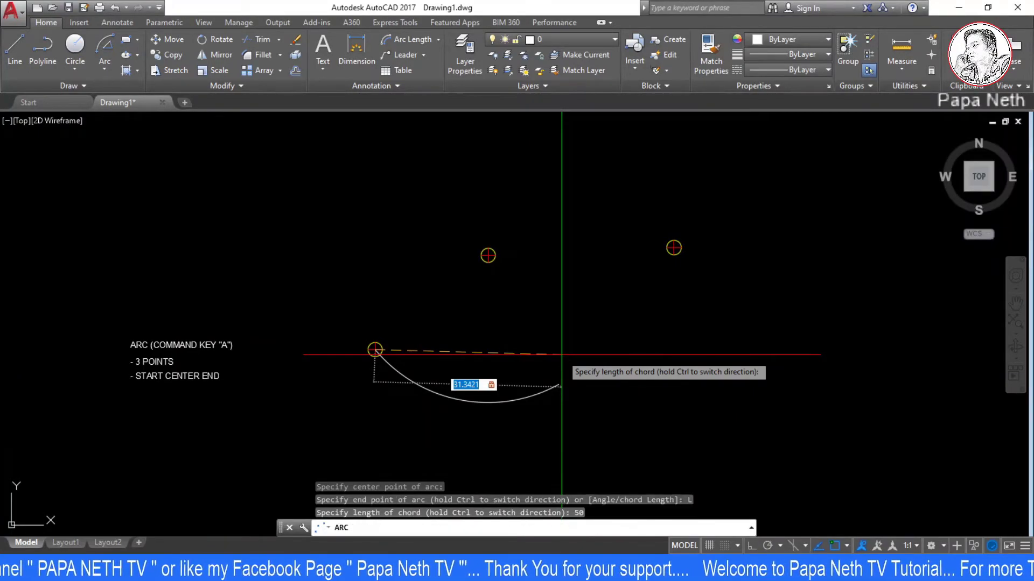
key("Escape")
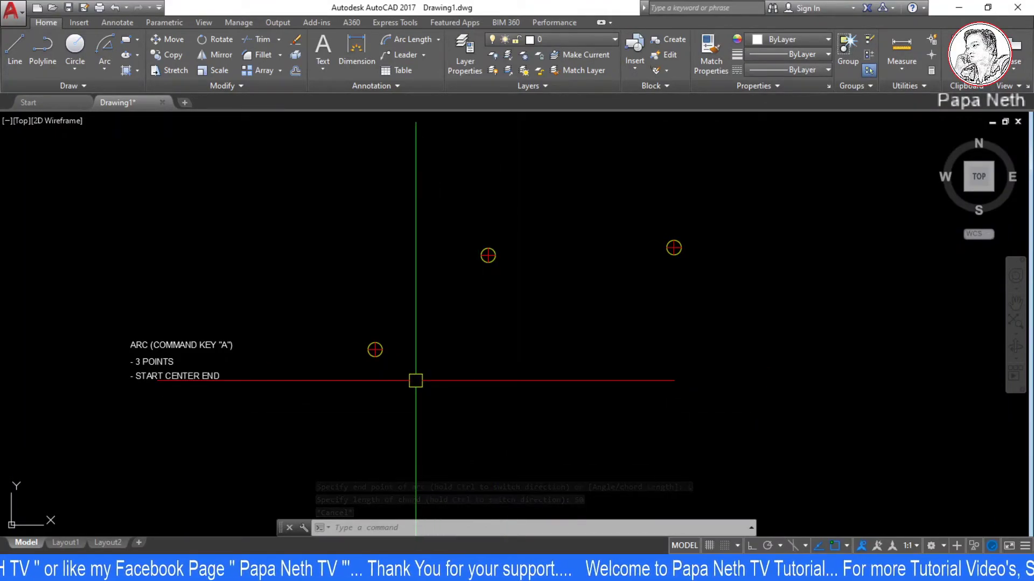
scroll(485, 372, "down", 2)
scroll(498, 370, "up", 4)
key("Escape")
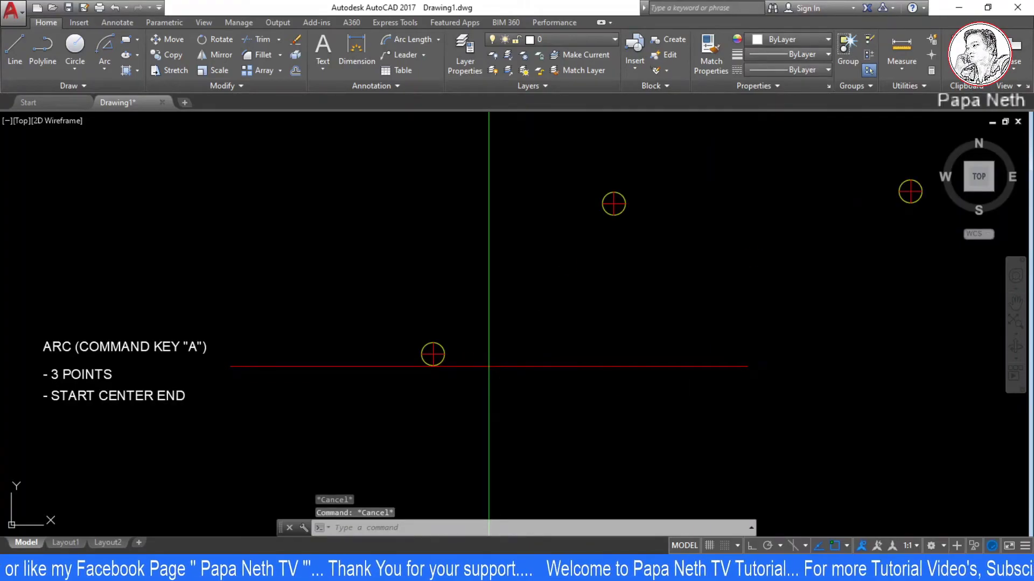
Step: Draw an arc from the lower-left point, centred on the upper point, with chord length 50
type("a")
key("Return")
left_click(433, 354)
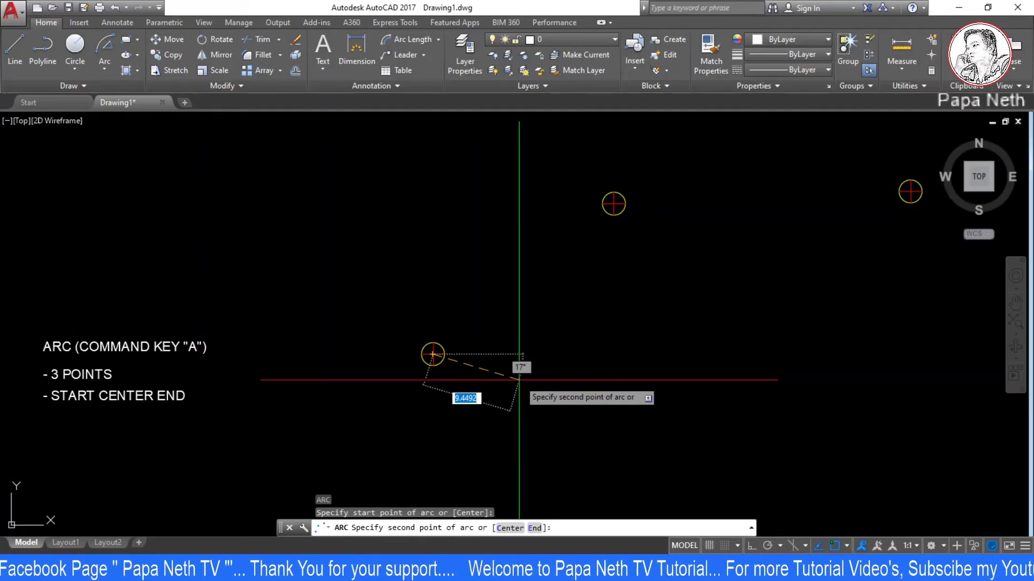
type("c")
key("Return")
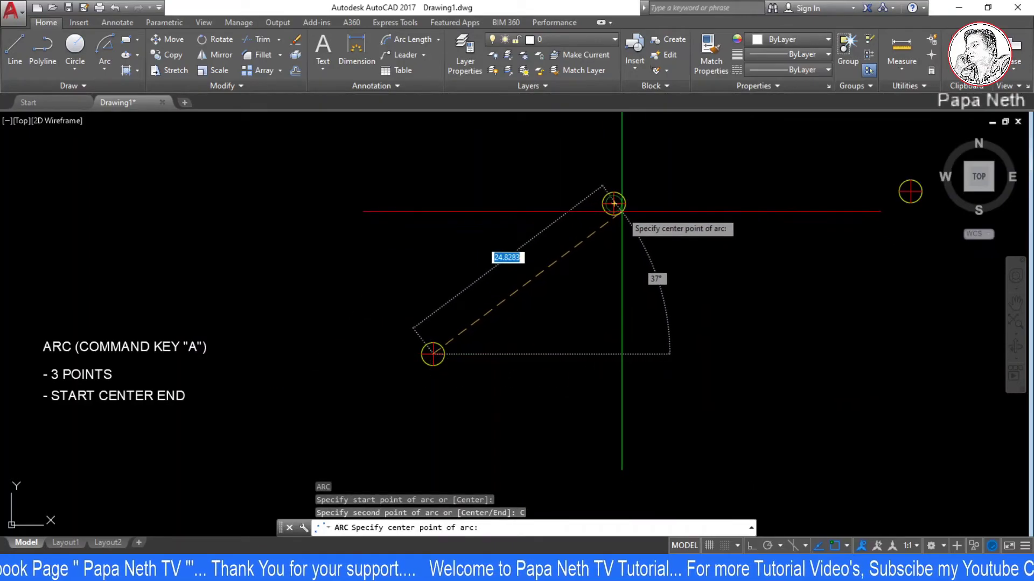
left_click(614, 204)
type("50")
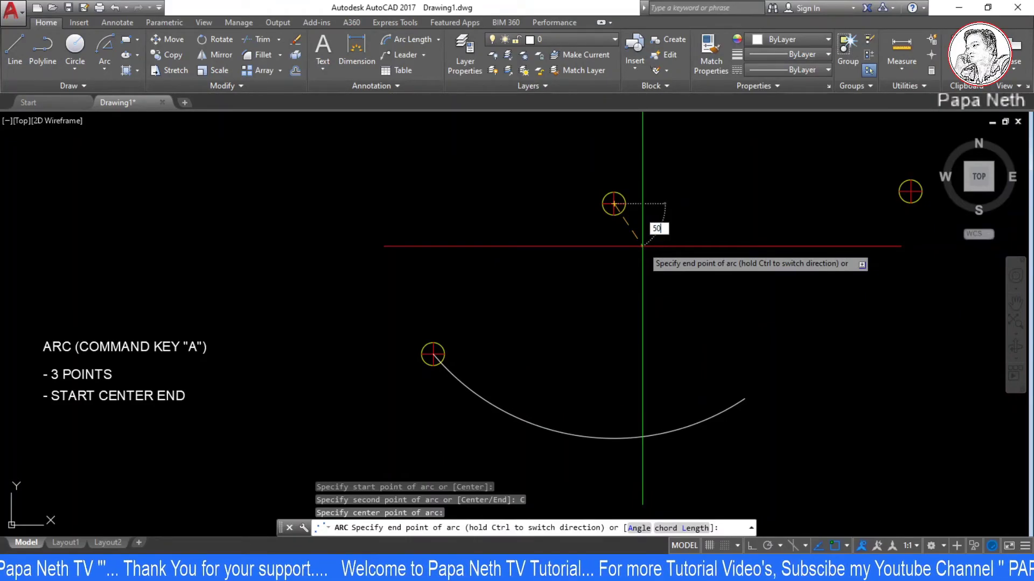
key("Return")
scroll(641, 245, "down", 2)
key("Escape")
key("Escape")
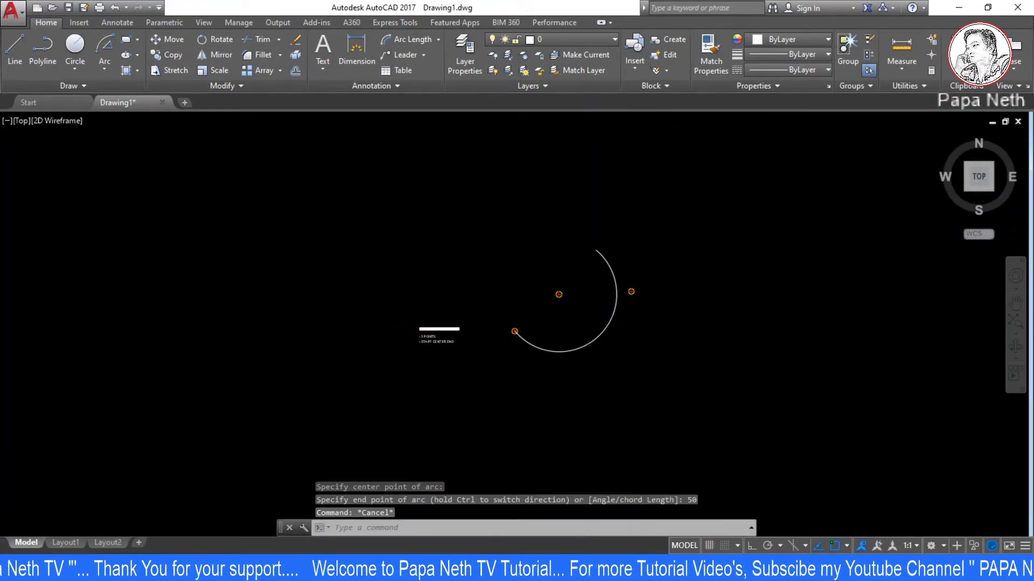
mouse_move(606, 354)
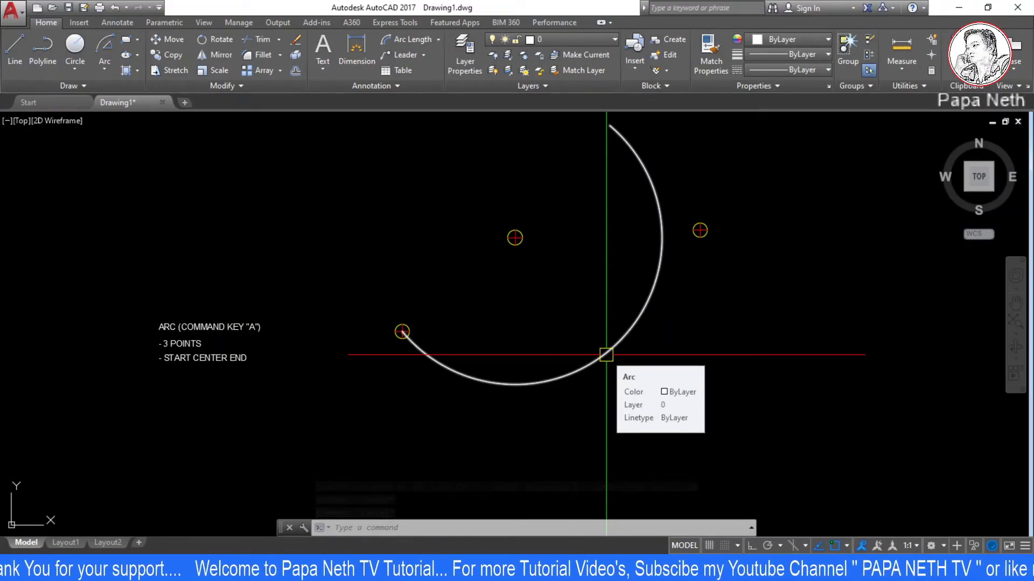
Step: Add an arc-length dimension to the large arc, then delete it
left_click(407, 40)
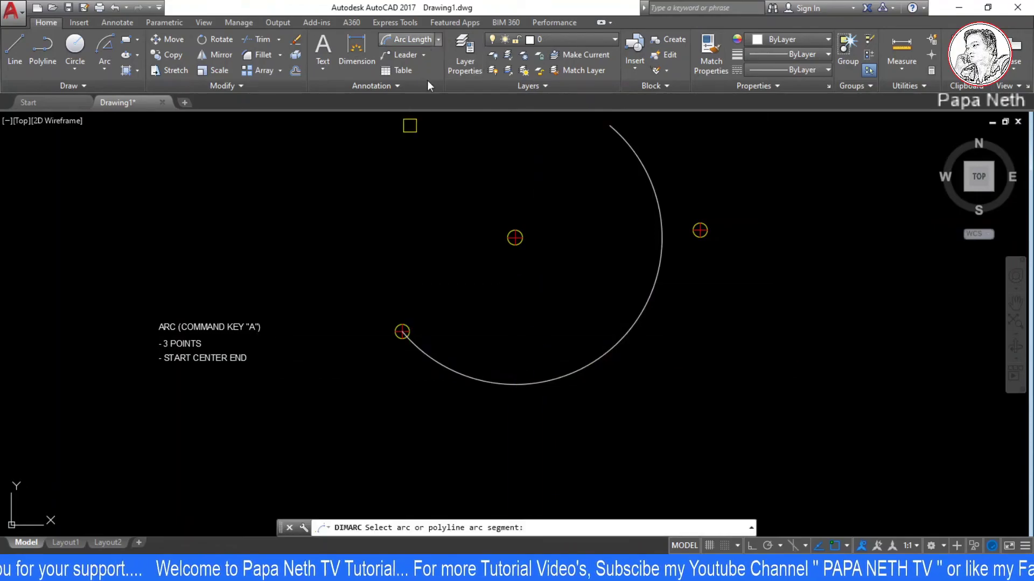
left_click(577, 367)
left_click(571, 333)
scroll(571, 333, "up", 5)
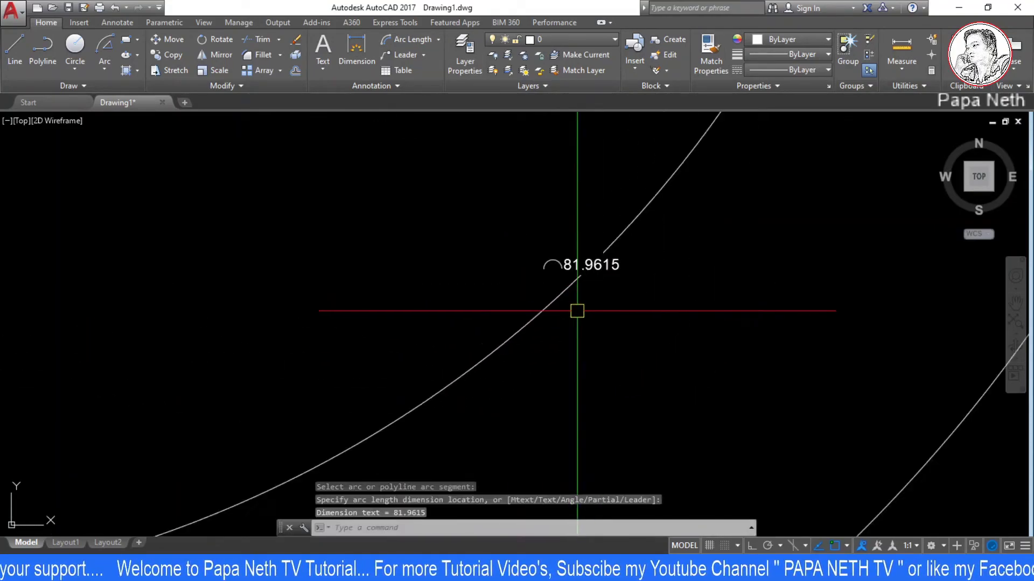
scroll(653, 289, "down", 3)
scroll(594, 311, "down", 4)
scroll(594, 311, "up", 2)
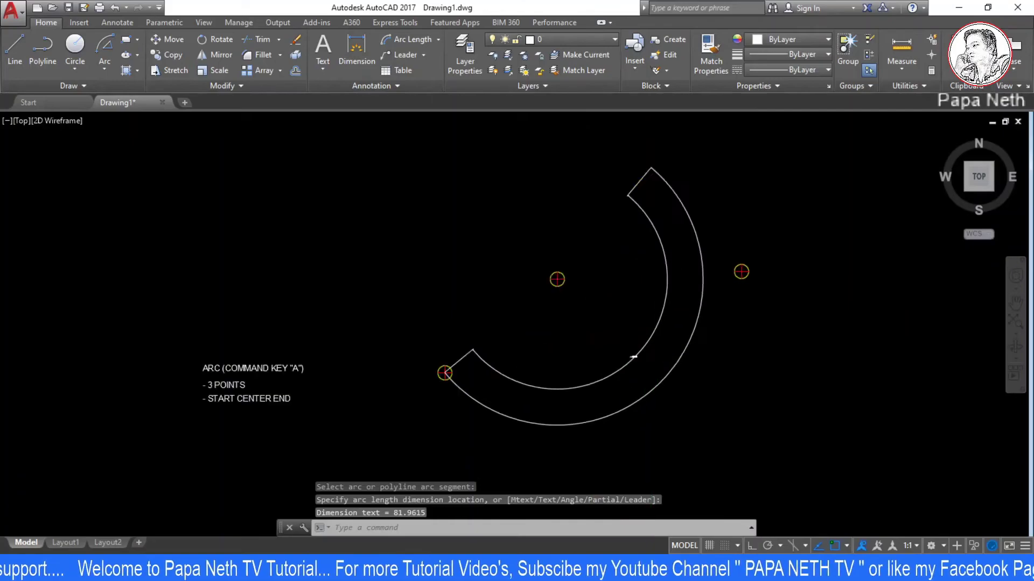
scroll(635, 351, "up", 4)
key("Escape")
left_click(580, 398)
key("Delete")
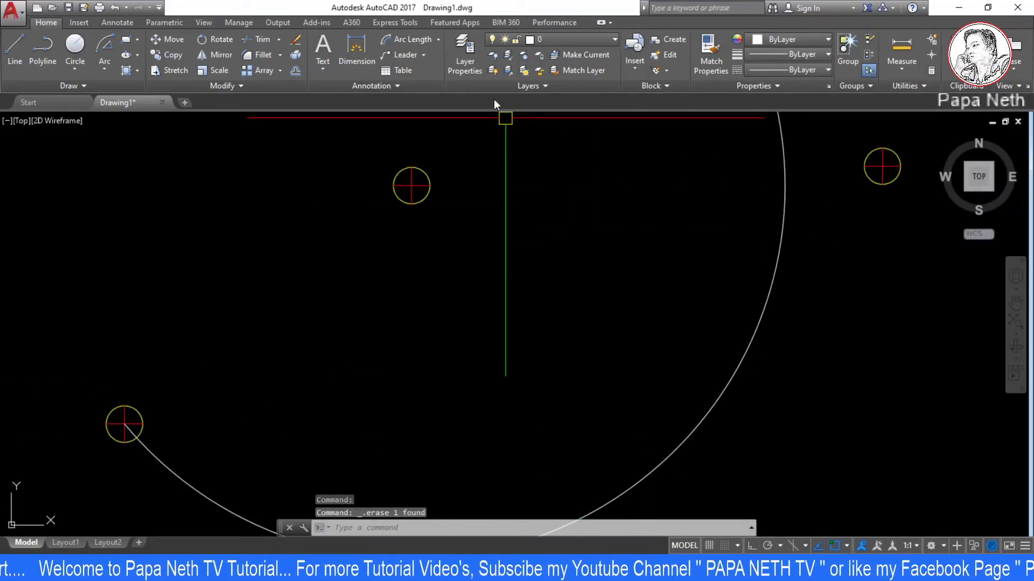
key("Escape")
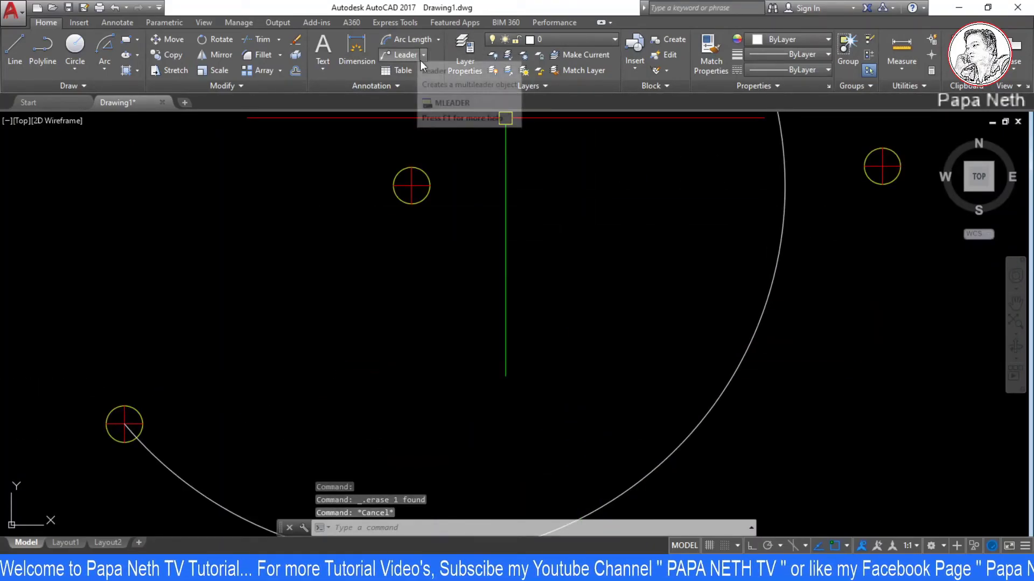
Step: Measure the arc length again (81.9615) from the dimension list, then remove that dimension
scroll(676, 338, "down", 2)
left_click(438, 39)
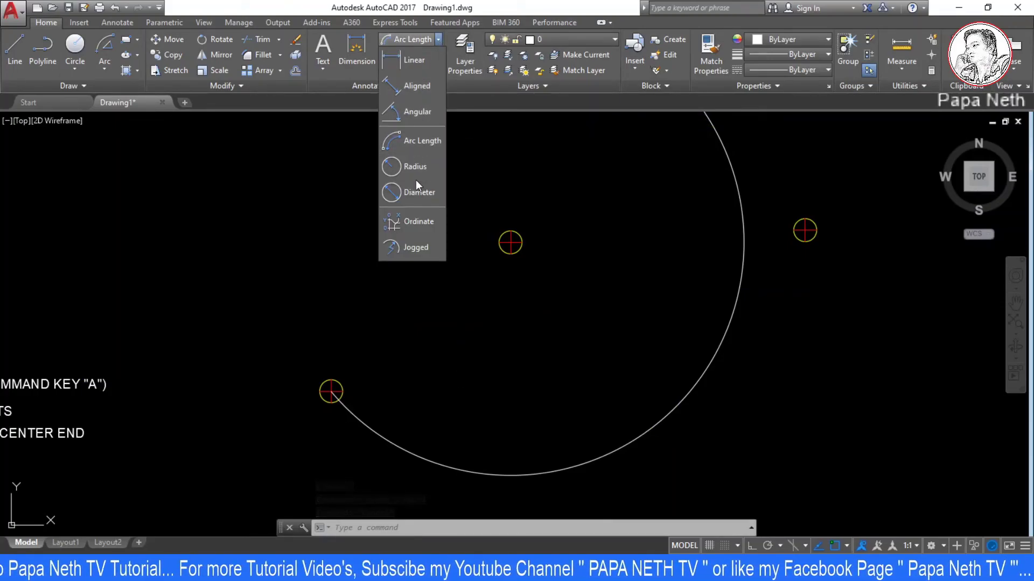
left_click(423, 141)
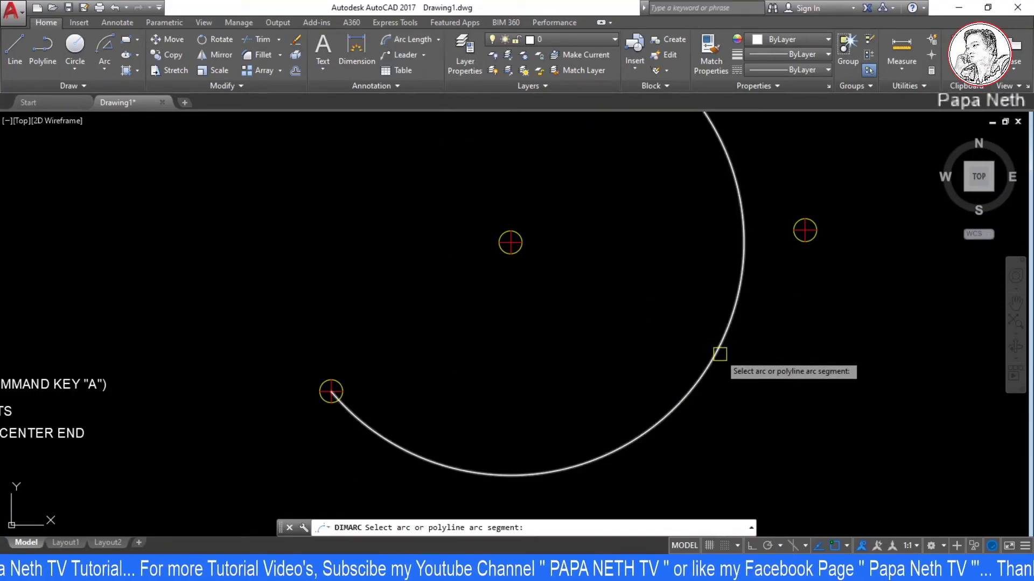
left_click(719, 353)
left_click(655, 325)
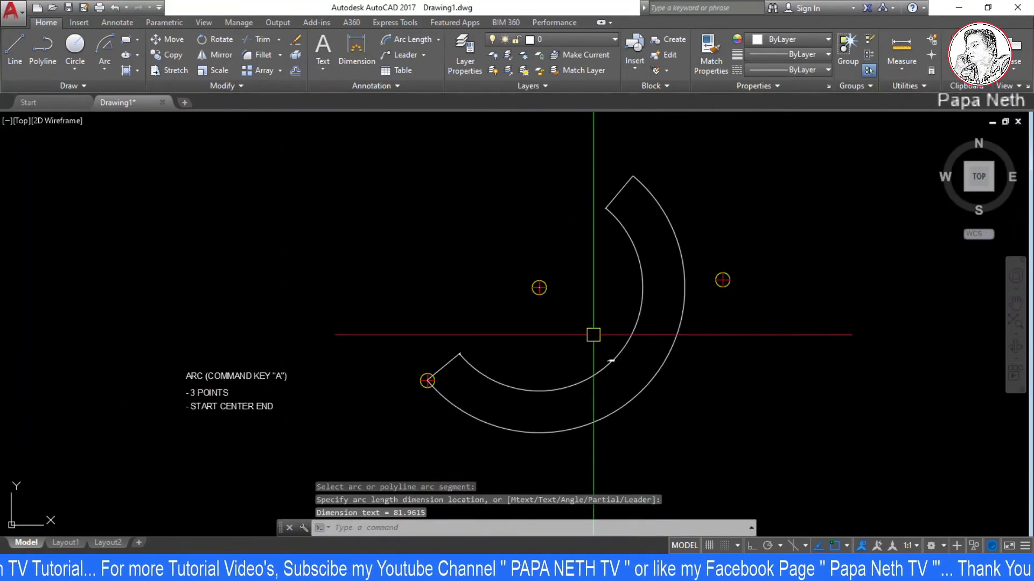
left_click(648, 286)
key("e")
key("Return")
key("Escape")
Step: Erase the large arc, leaving only the three marked points centred in view
left_click(692, 330)
left_click(635, 352)
key("Delete")
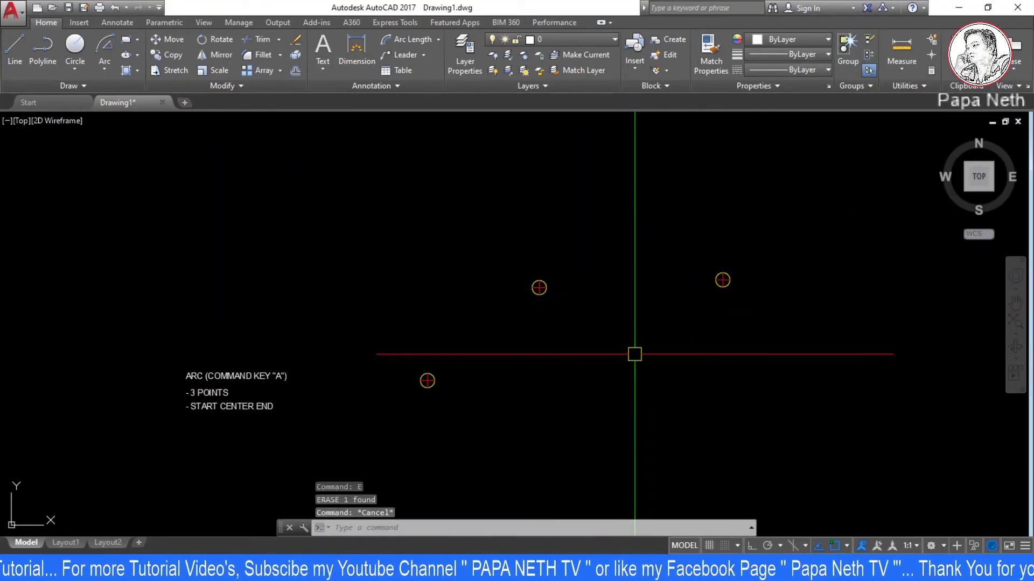
middle_click_drag(550, 395, 537, 277)
Step: Start an arc at the lower-left point with its centre on the upper point
type("a")
key("Return")
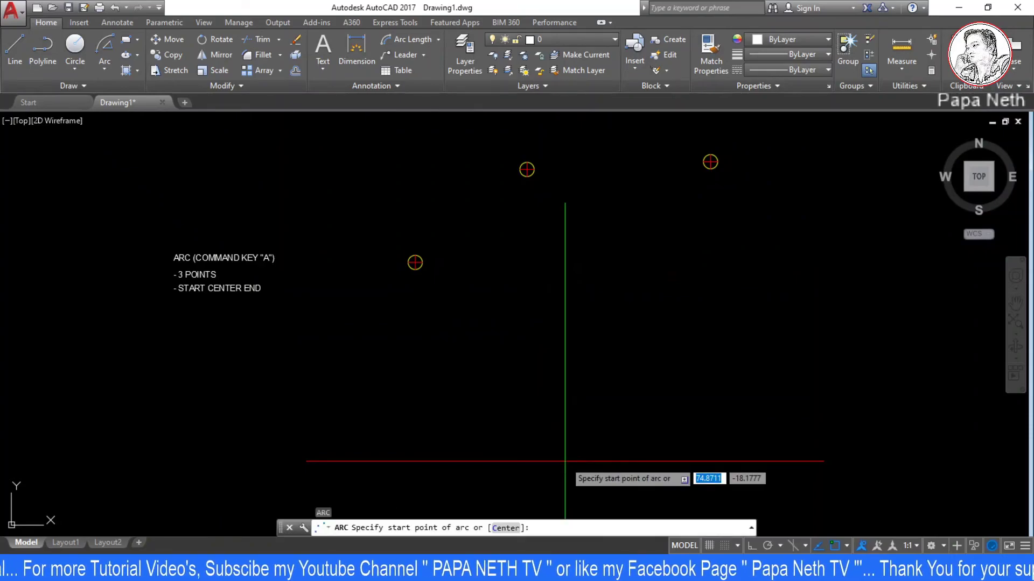
left_click(414, 263)
type("c")
key("Return")
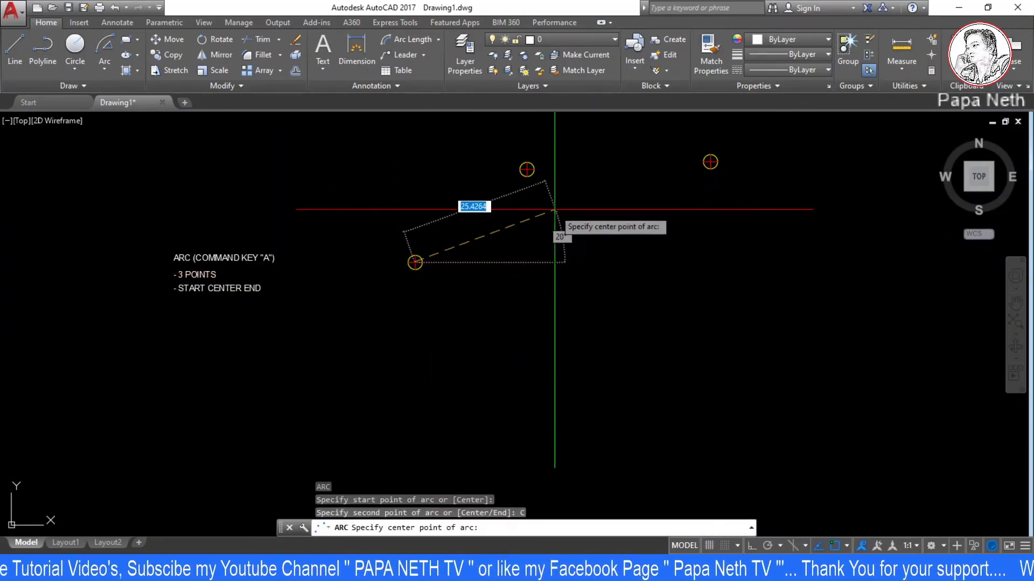
left_click(527, 170)
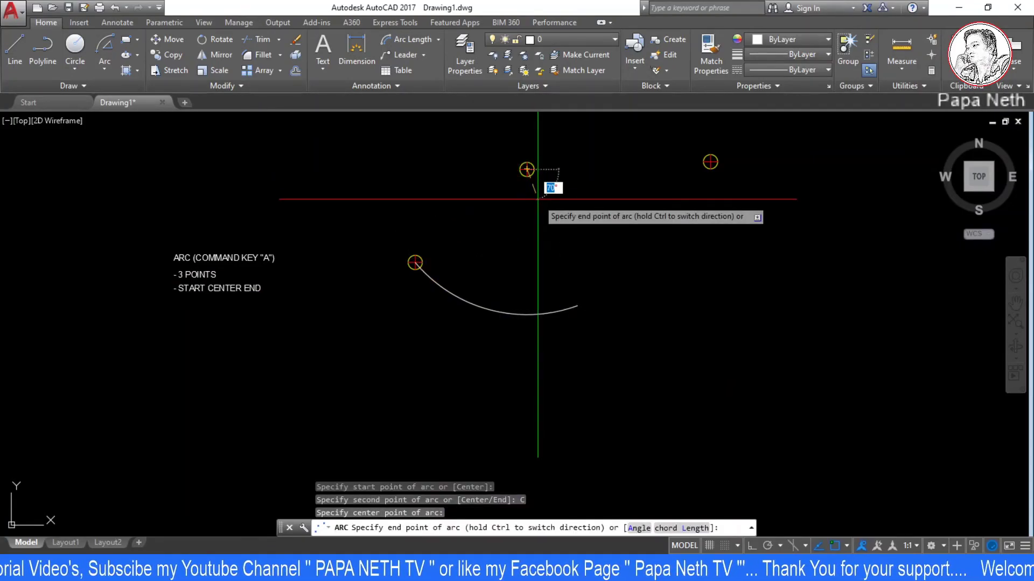